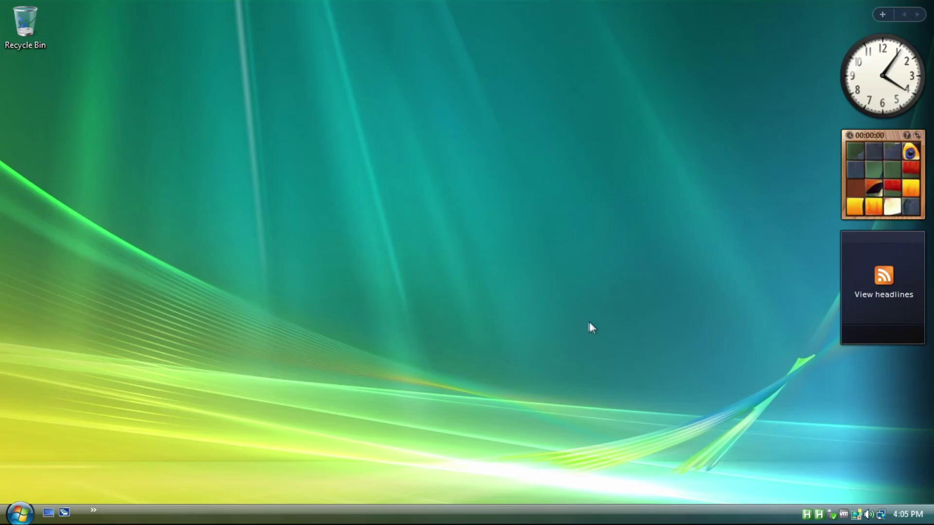
Step: View the calendar and clock, the network connection's status, and the sound volume level
left_click(908, 514)
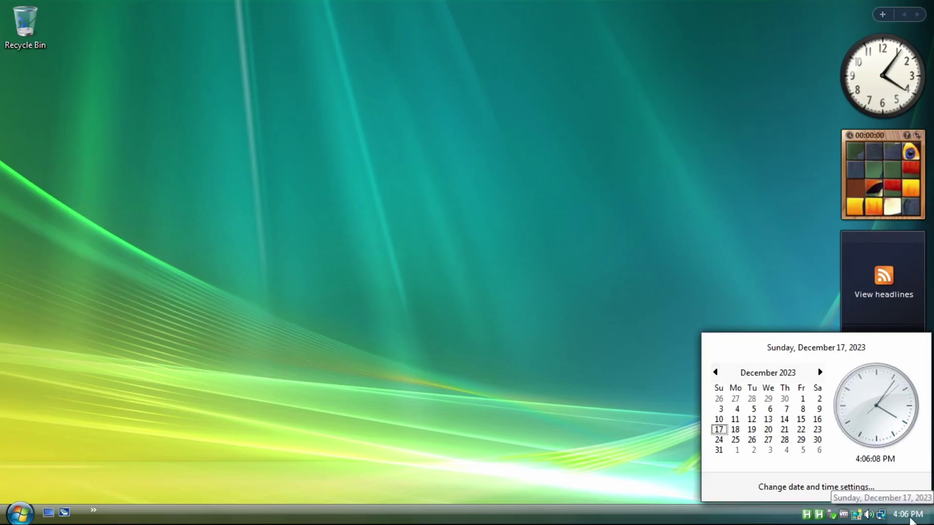
left_click(881, 514)
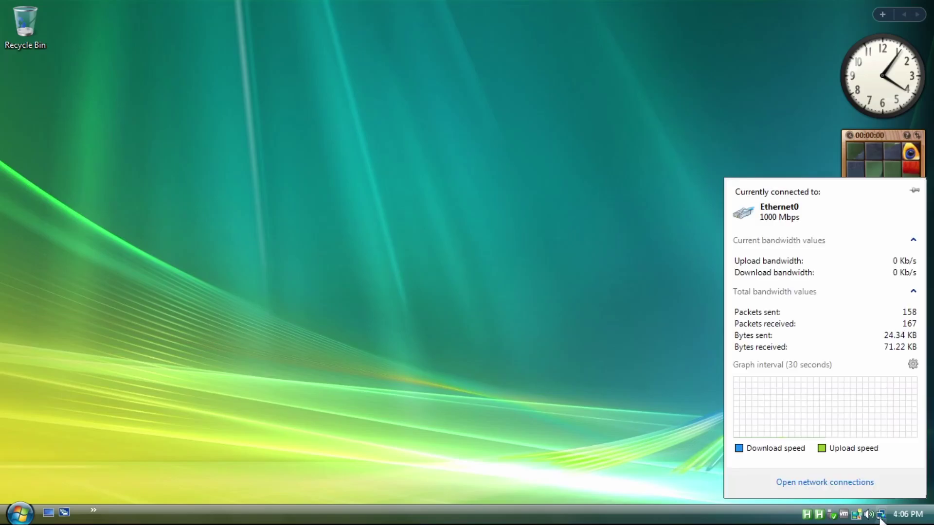
left_click(869, 515)
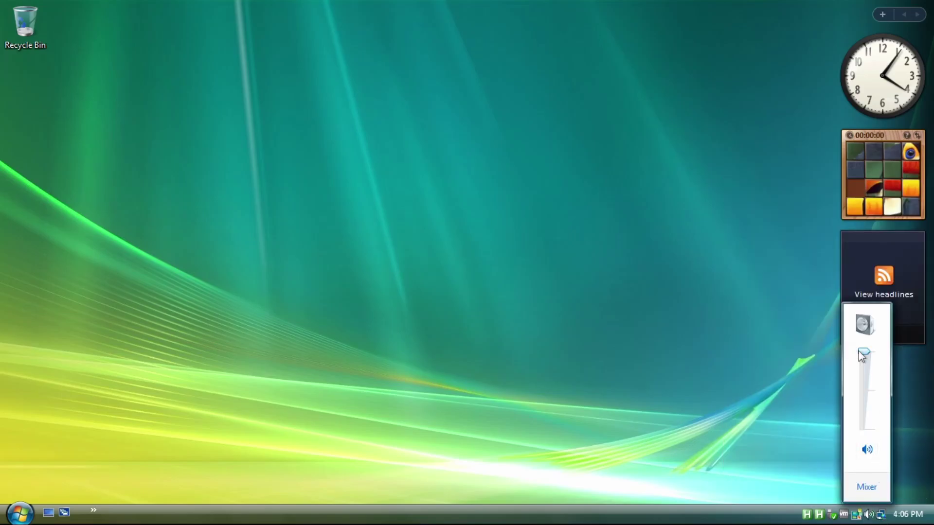
Step: Add a Notes gadget to the sidebar between the picture puzzle and the feed headlines, and write "Hi there!" on it
right_click(856, 514)
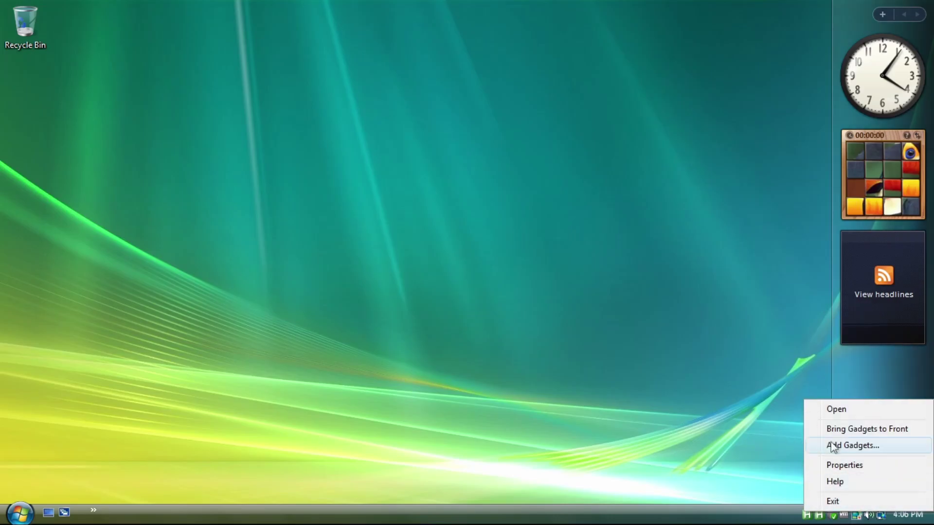
left_click(852, 446)
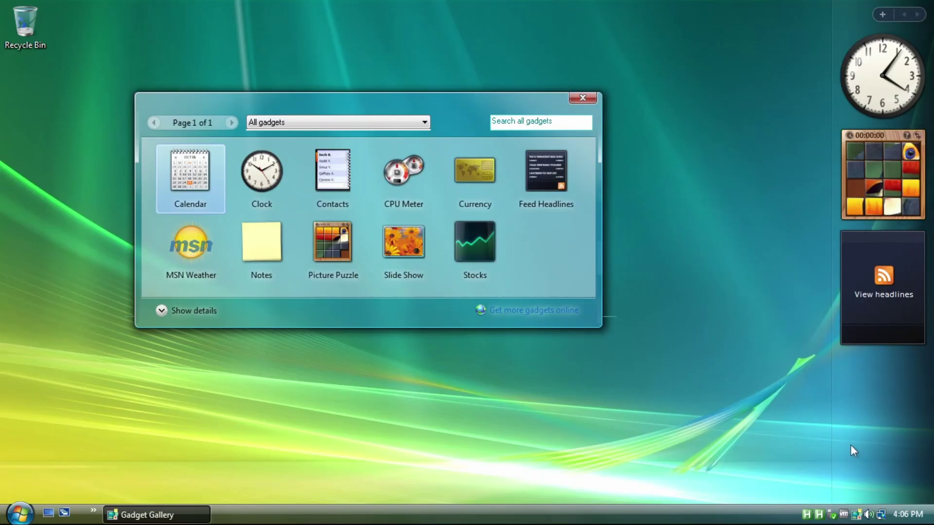
left_click_drag(463, 119, 339, 38)
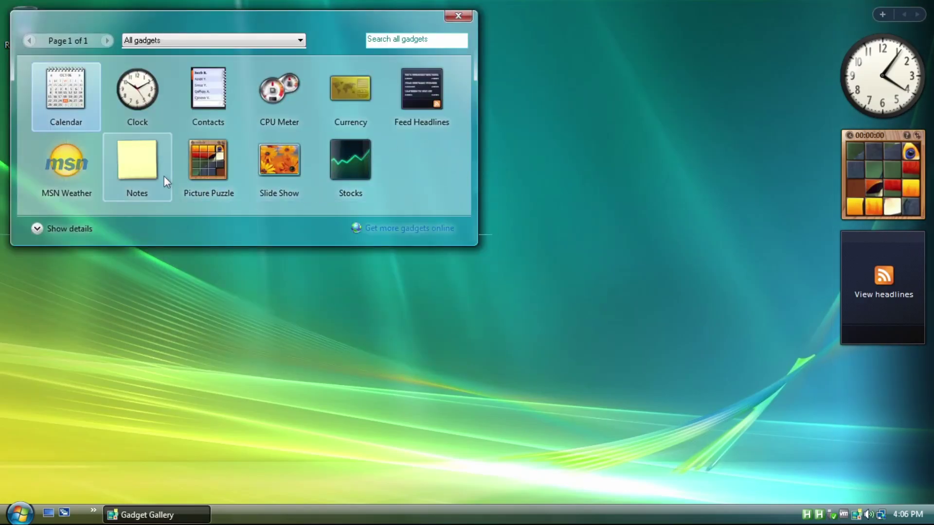
left_click_drag(127, 189, 878, 259)
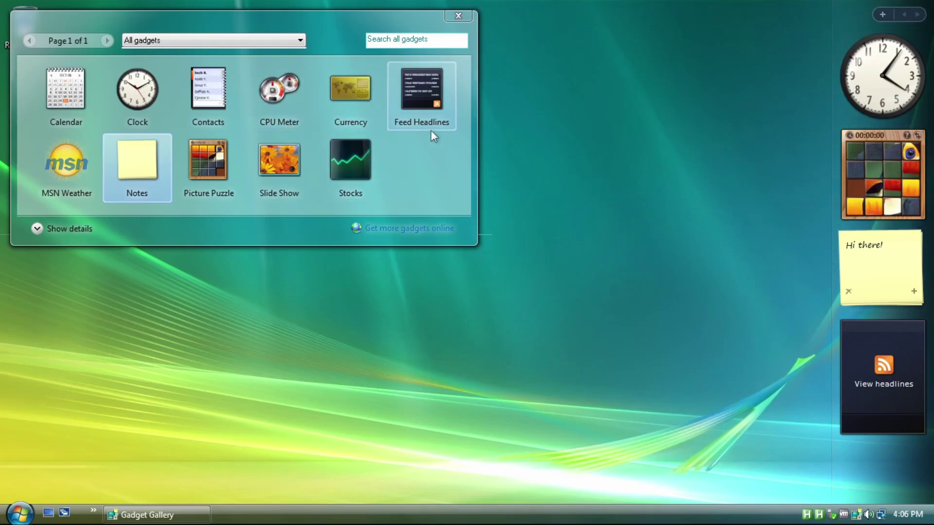
Step: Check the gadget gallery's filter choices and the Notes gadget's details, and close the gallery
left_click(233, 40)
left_click(183, 223)
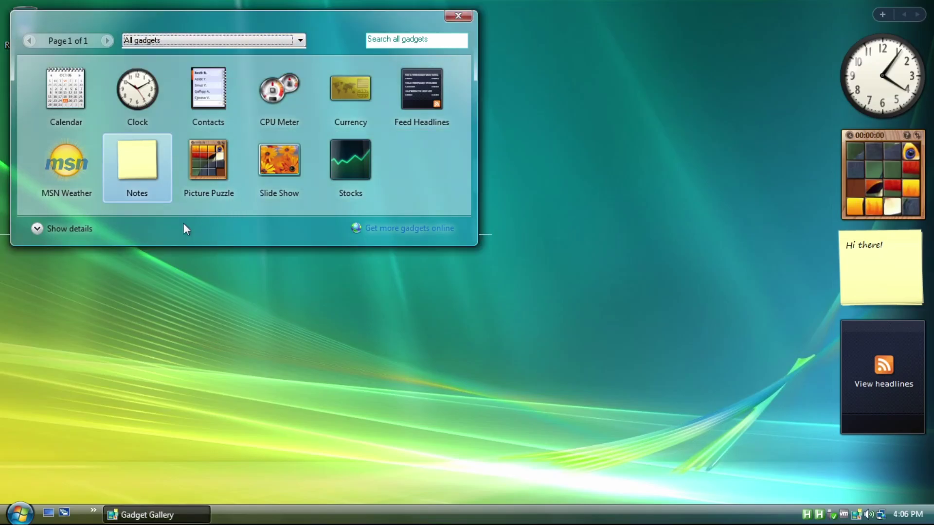
left_click(38, 230)
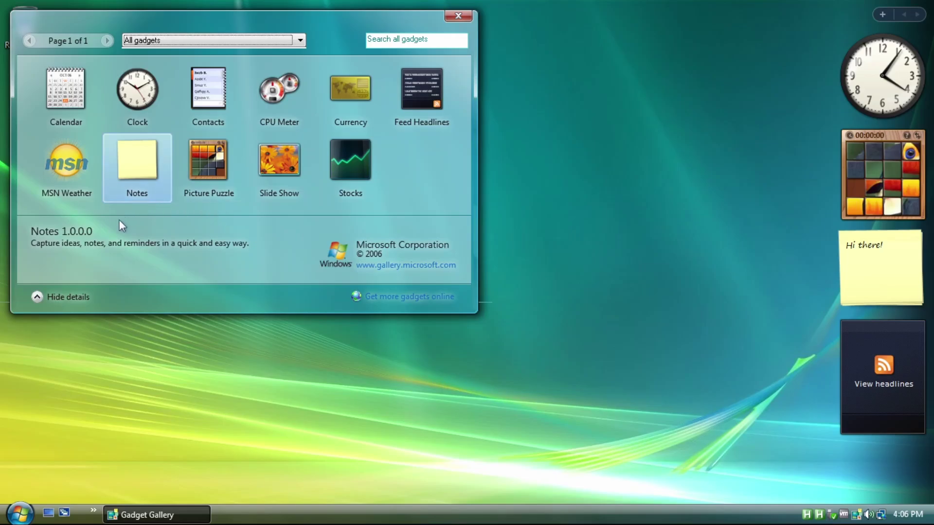
left_click(39, 296)
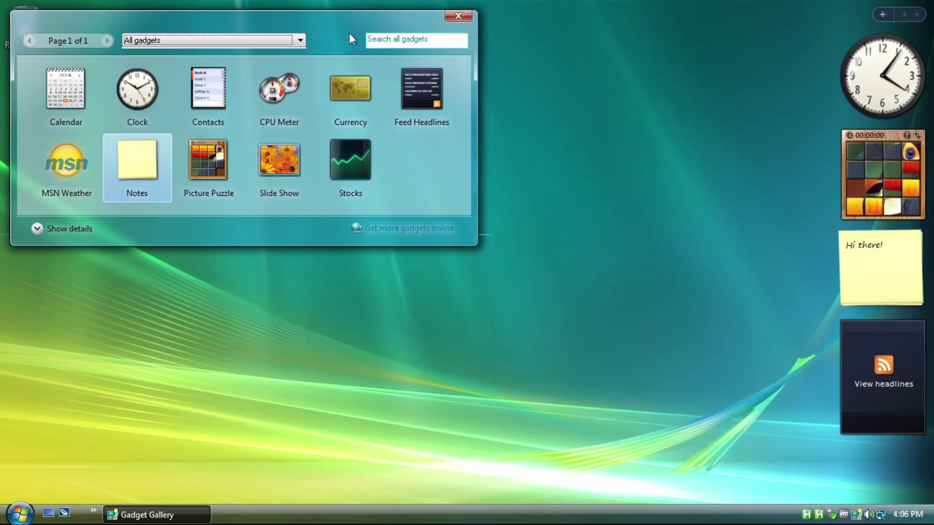
left_click(455, 17)
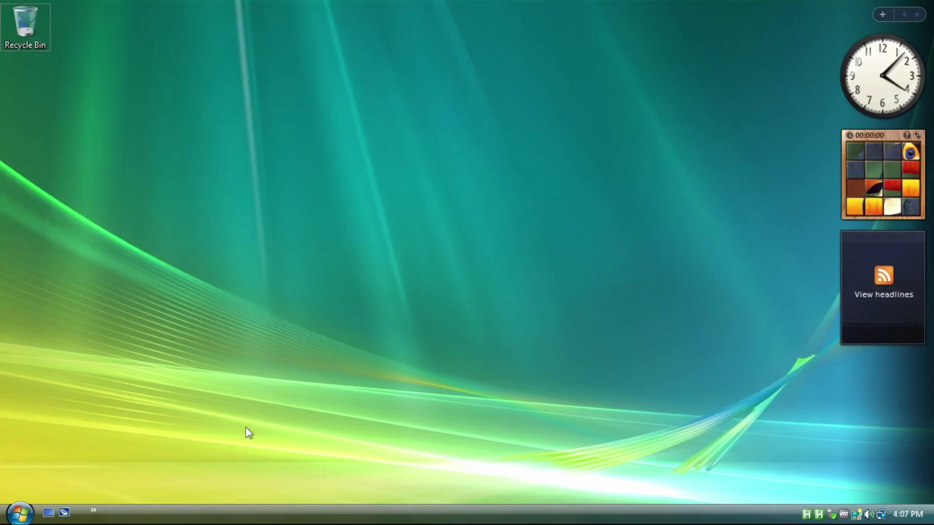
Step: Check the hidden Quick Launch shortcuts and bring up the list of all installed programs
left_click(94, 513)
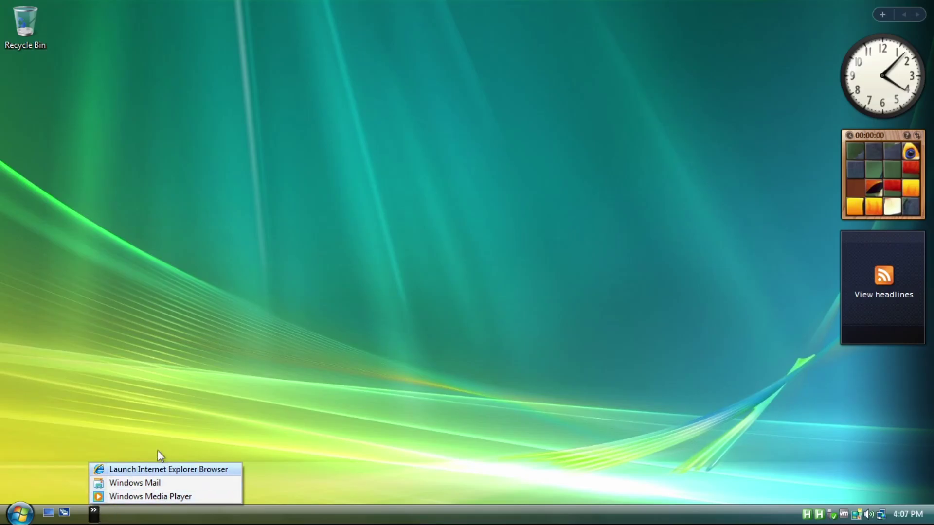
left_click(93, 516)
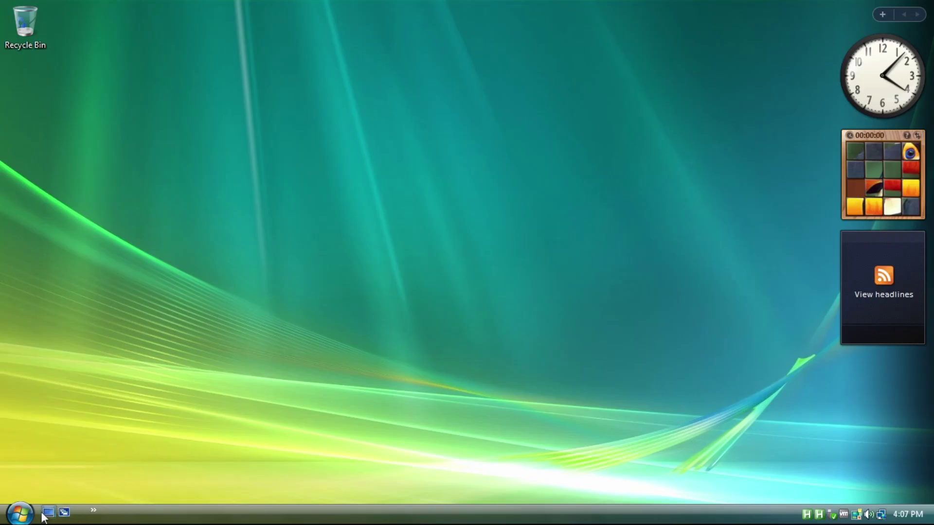
left_click(20, 514)
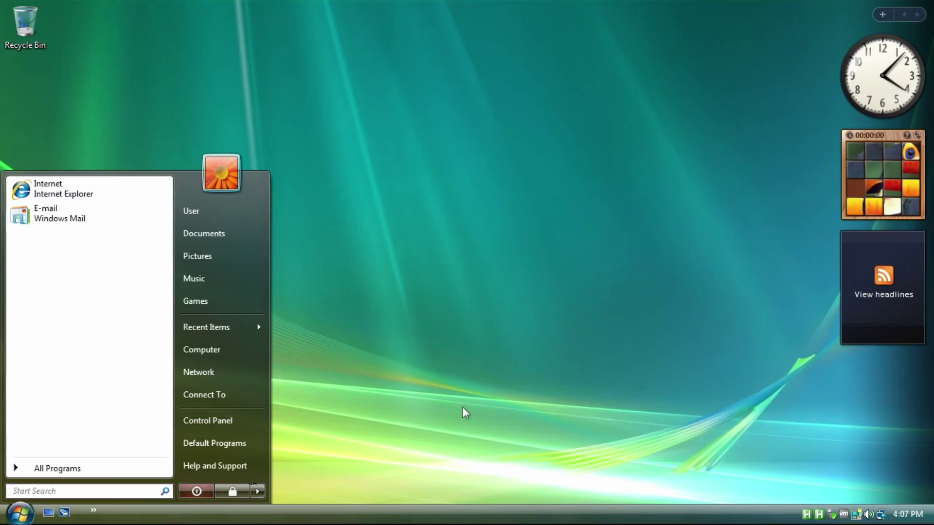
left_click(103, 468)
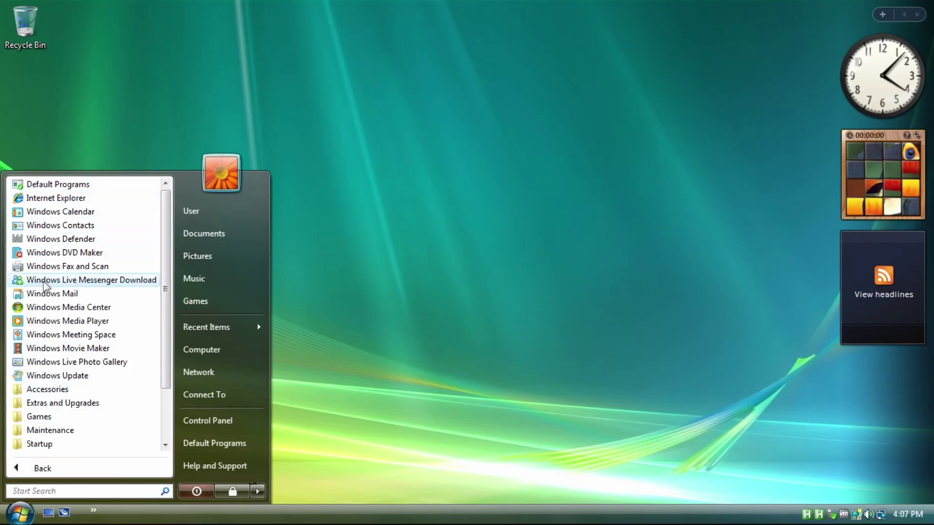
Step: Expand the Accessories folder and its Windows Ease of Access subfolder in the program list
scroll(71, 348, "down", 1)
scroll(71, 348, "down", 1)
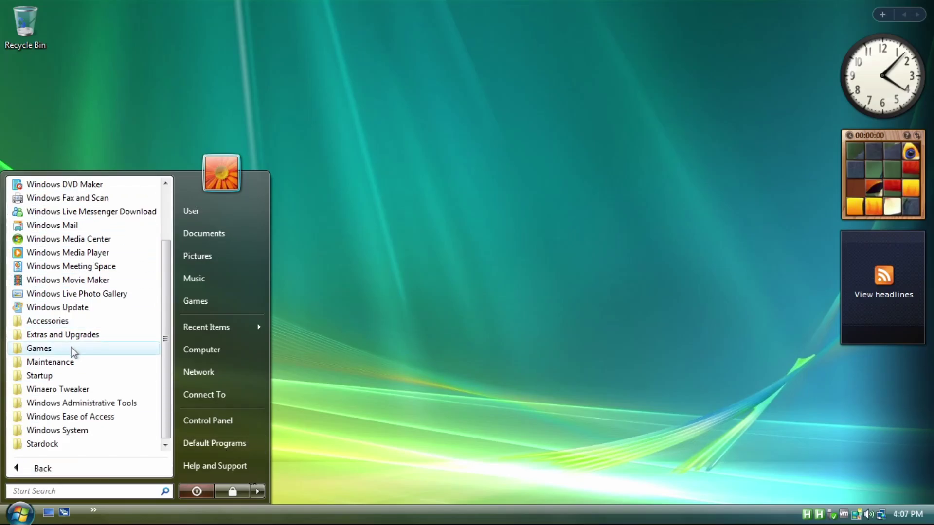
left_click(61, 321)
scroll(66, 332, "down", 1)
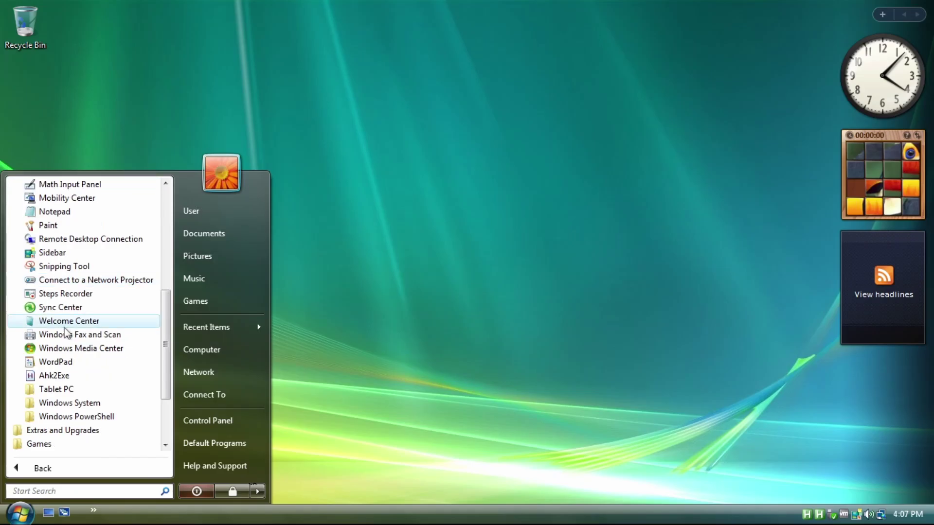
scroll(68, 331, "up", 2)
left_click(74, 240)
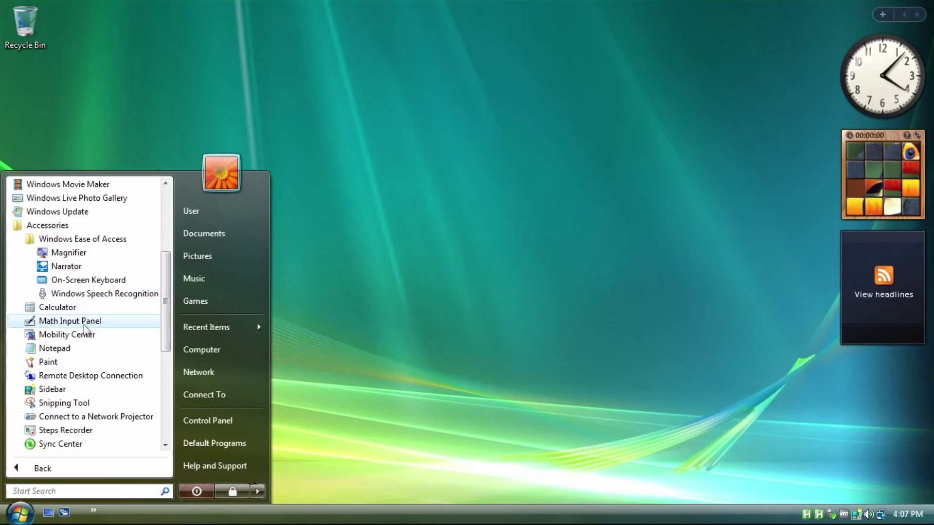
Step: Look through the Extras and Upgrades, Games and Maintenance program folders and leave the program list
scroll(84, 350, "down", 2)
scroll(84, 351, "down", 3)
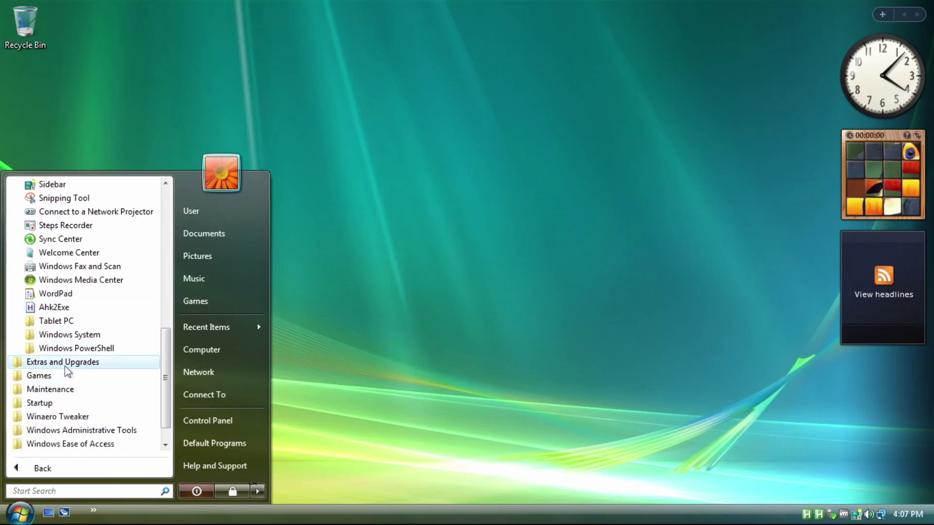
left_click(64, 365)
scroll(63, 366, "down", 2)
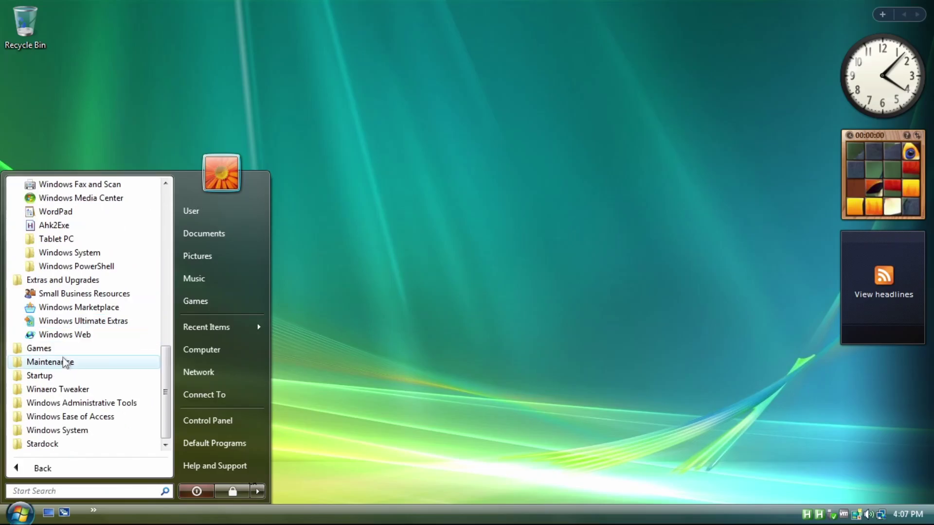
left_click(62, 347)
scroll(62, 358, "down", 2)
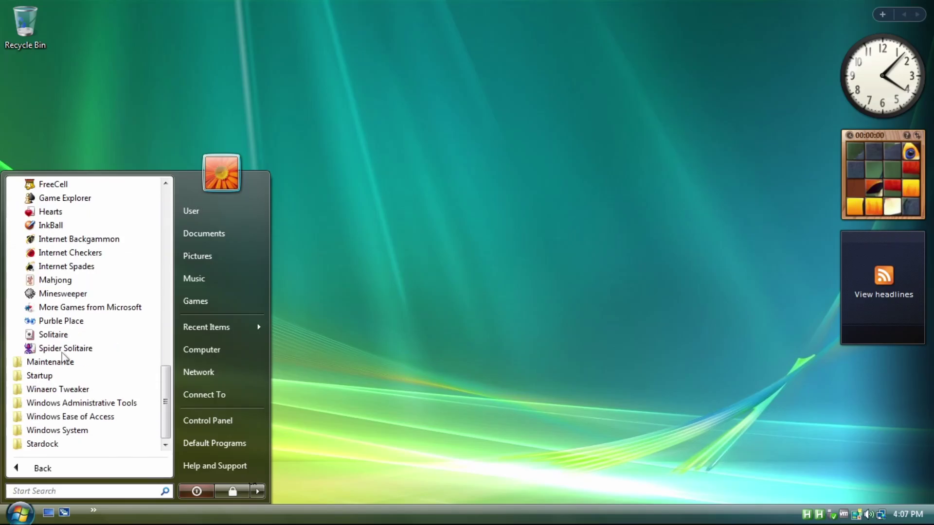
left_click(63, 366)
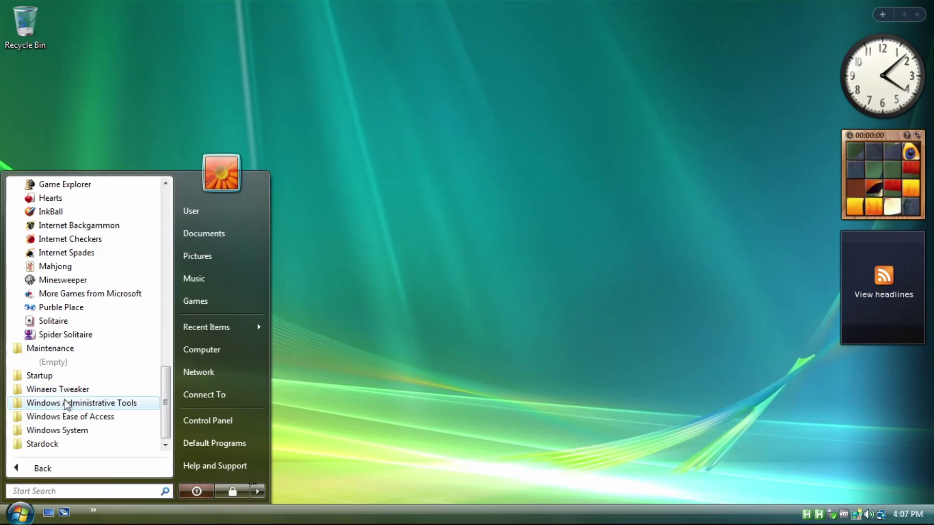
left_click(66, 468)
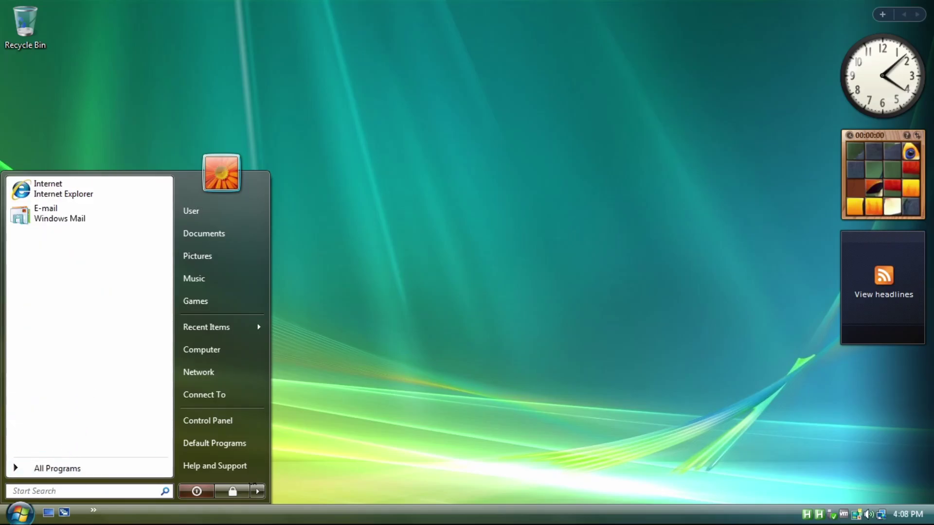
Step: Run winver to view the Windows version information in the middle of the desktop, and close it
type("winver")
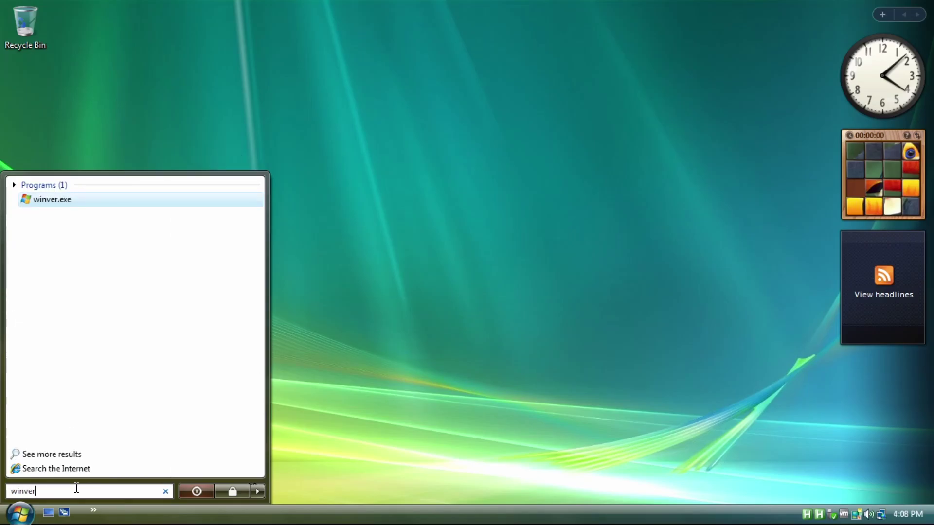
key("Return")
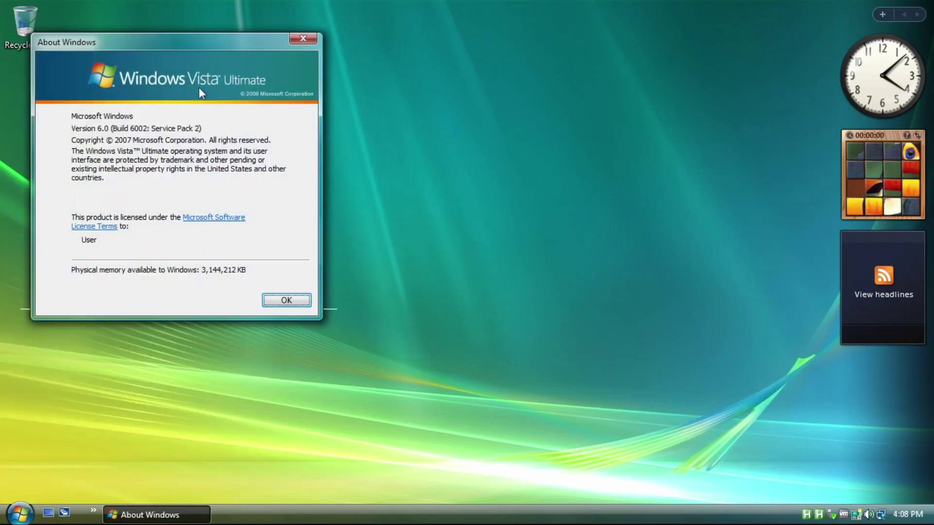
left_click_drag(190, 44, 468, 140)
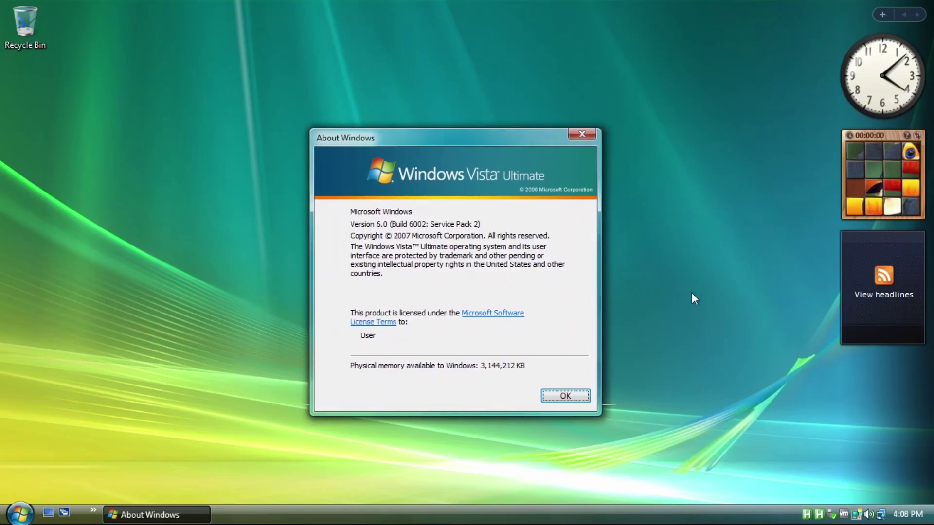
key("Return")
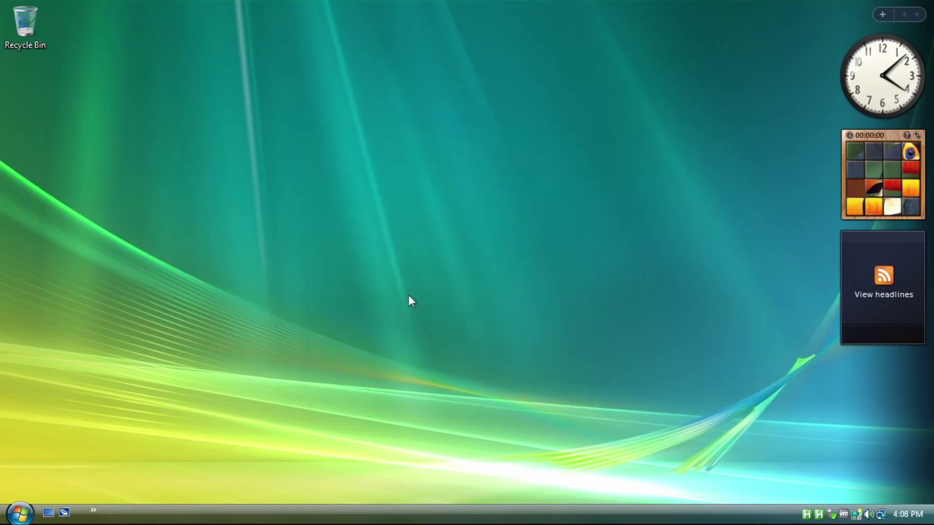
Step: Open the Computer window and shrink its width and height so it clears the sidebar gadgets
key("super")
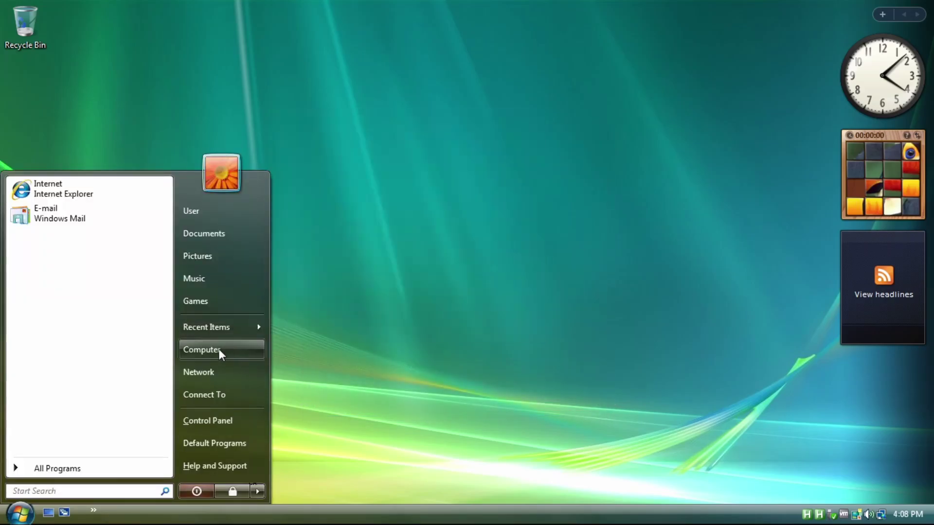
left_click(217, 350)
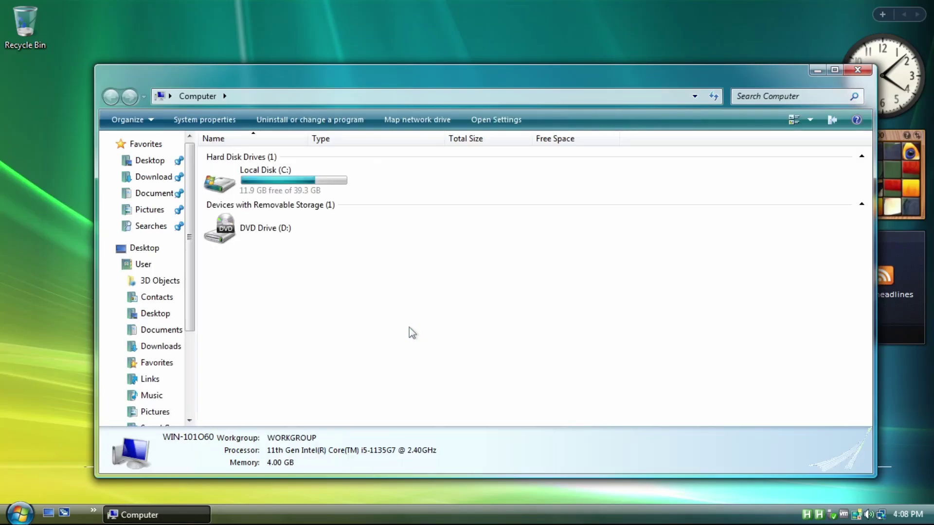
left_click_drag(875, 372, 594, 368)
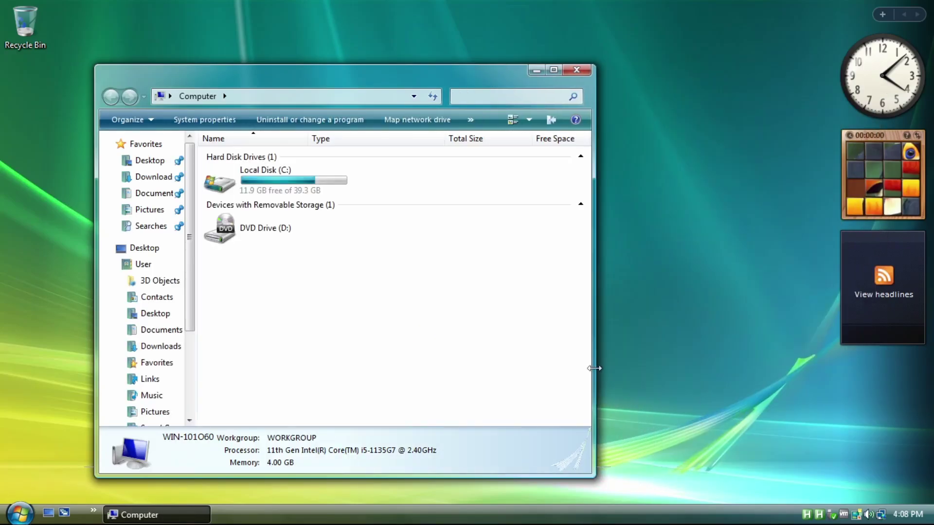
left_click_drag(594, 477, 595, 415)
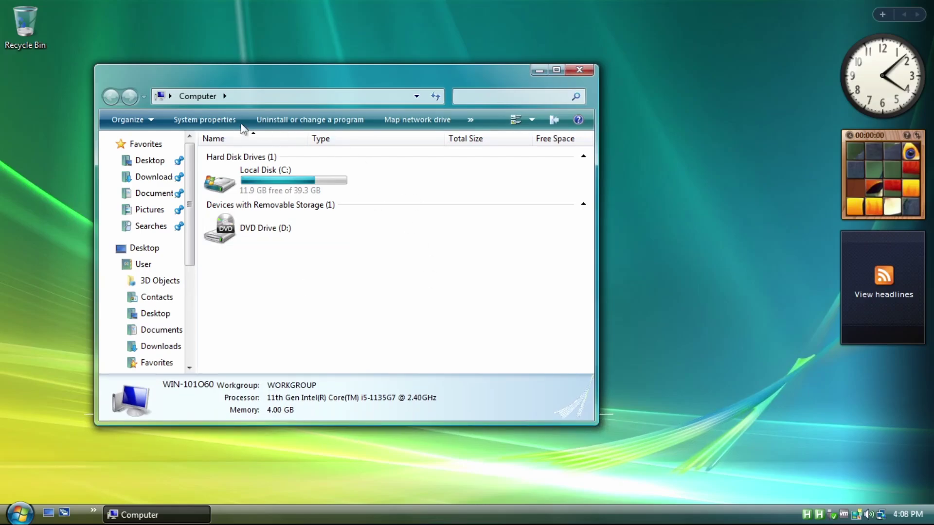
Step: Open the computer's system properties in a smaller window, offset beside the Computer window
left_click(208, 119)
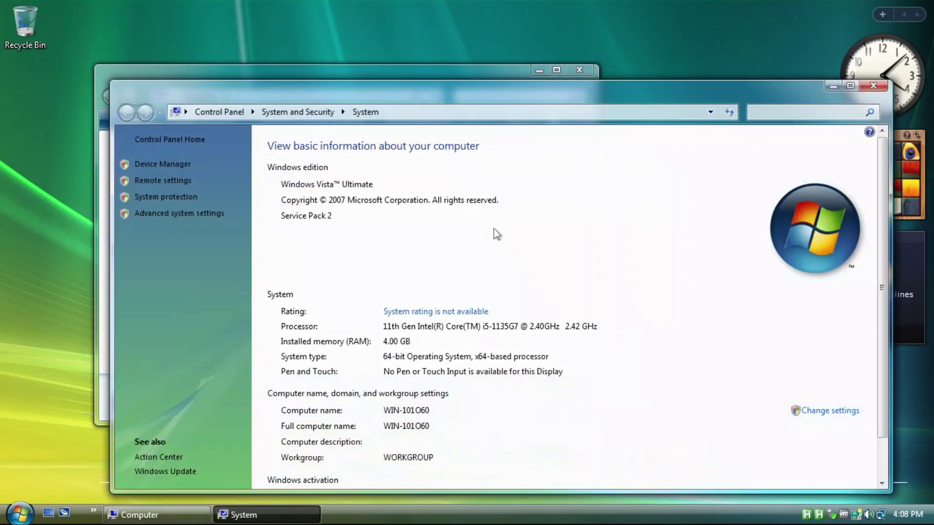
left_click_drag(114, 85, 342, 117)
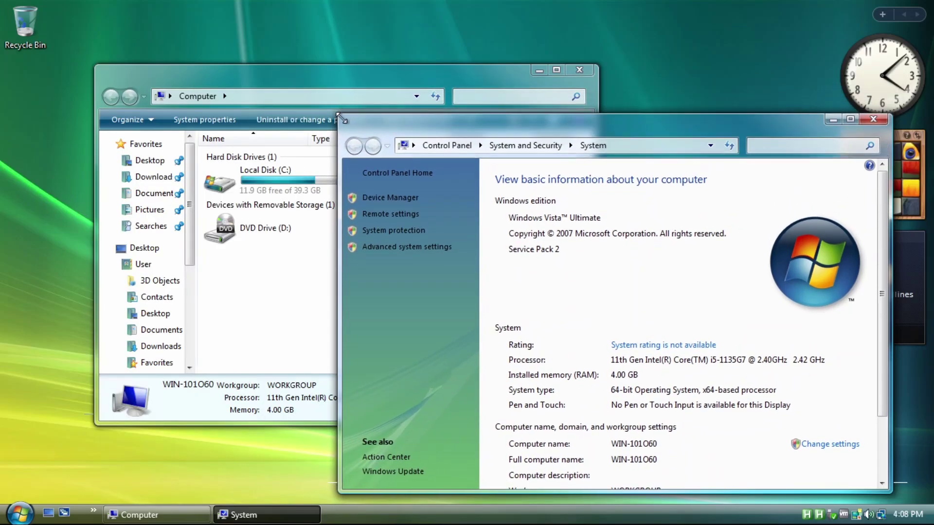
left_click_drag(448, 122, 339, 68)
left_click(684, 180)
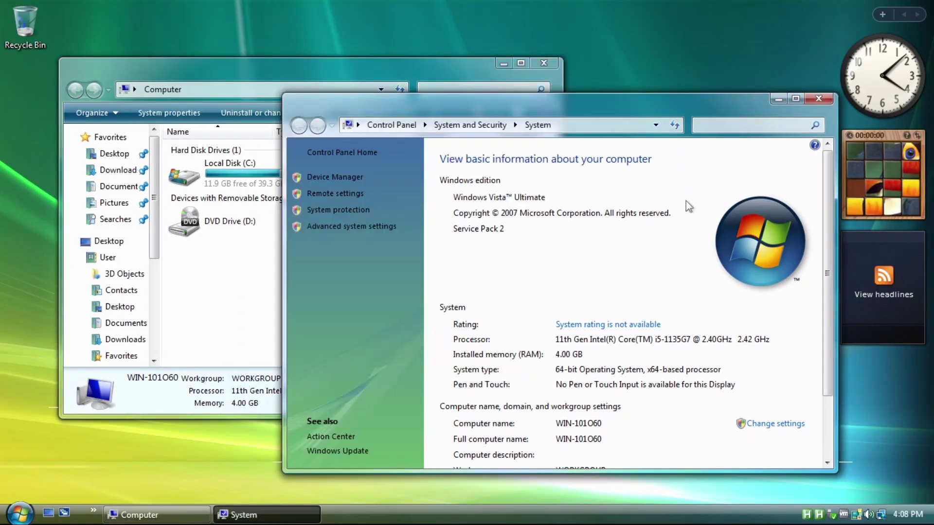
Step: Open the system rating details and move the Performance Information and Tools window slightly lower
left_click(631, 324)
left_click_drag(397, 96, 396, 123)
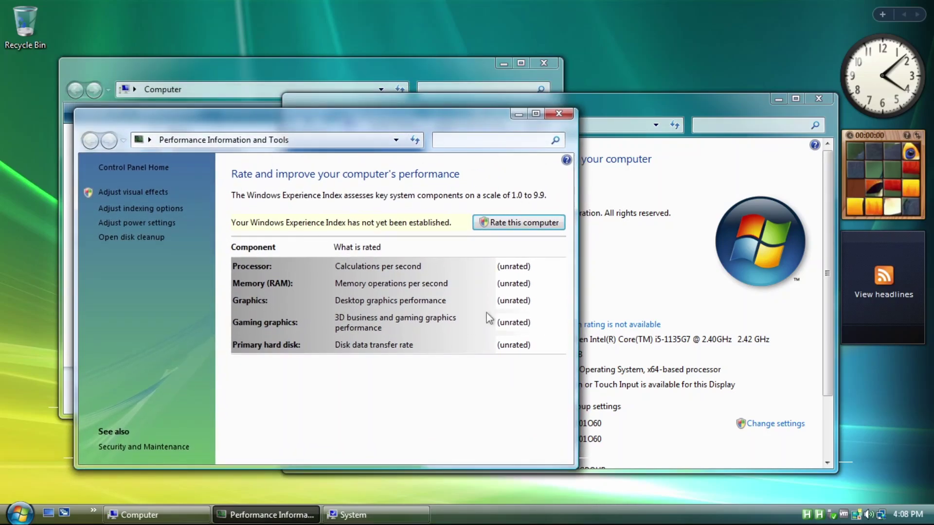
Step: Run the Windows Experience Index assessment with administrator approval and view the component subscores and base score
left_click(498, 225)
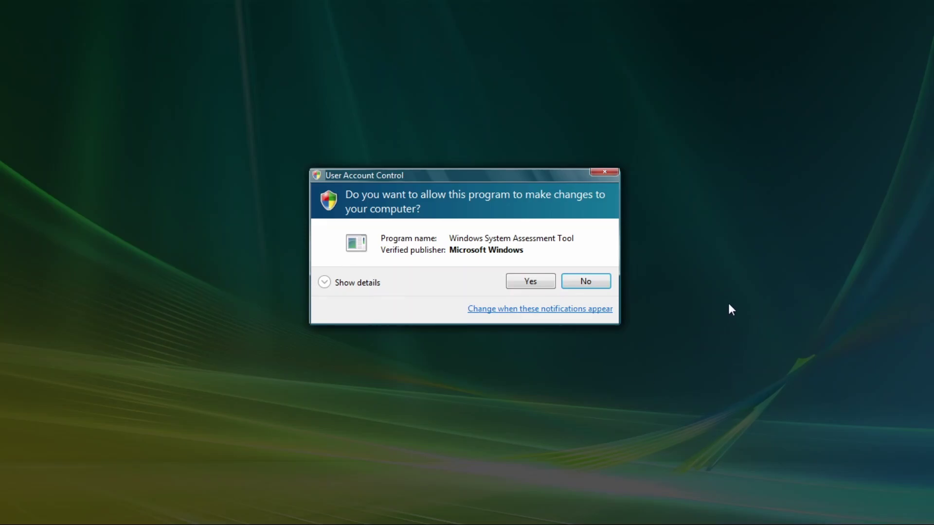
left_click(533, 284)
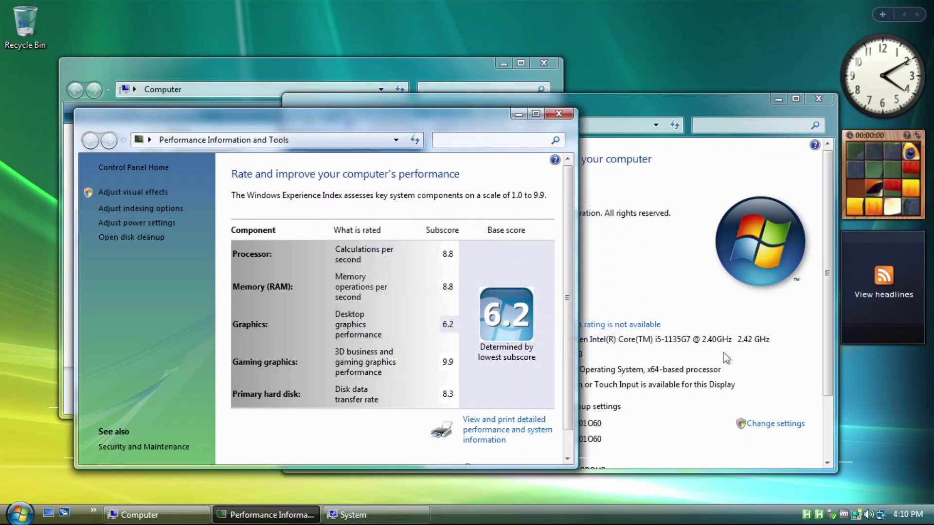
scroll(471, 312, "down", 1)
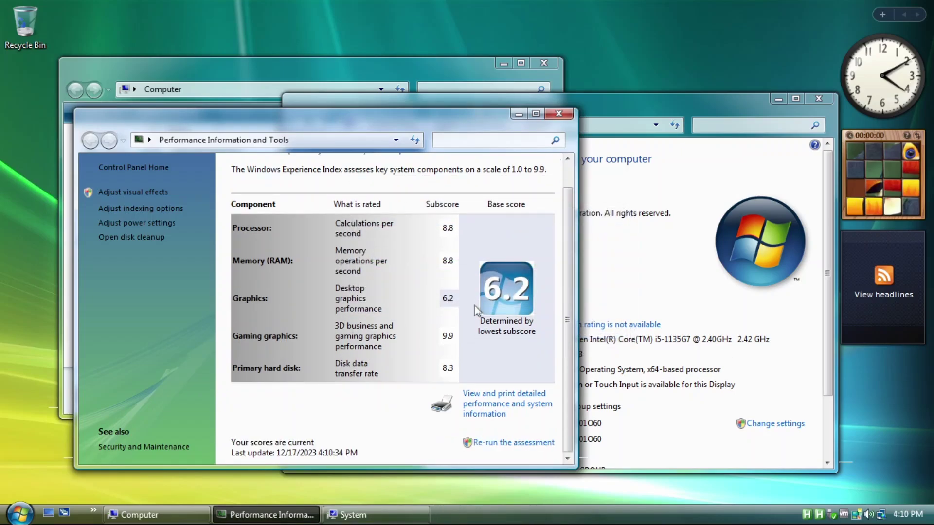
Step: Go to System and Security from the older system properties window and reopen the System page to check the updated rating
left_click(640, 274)
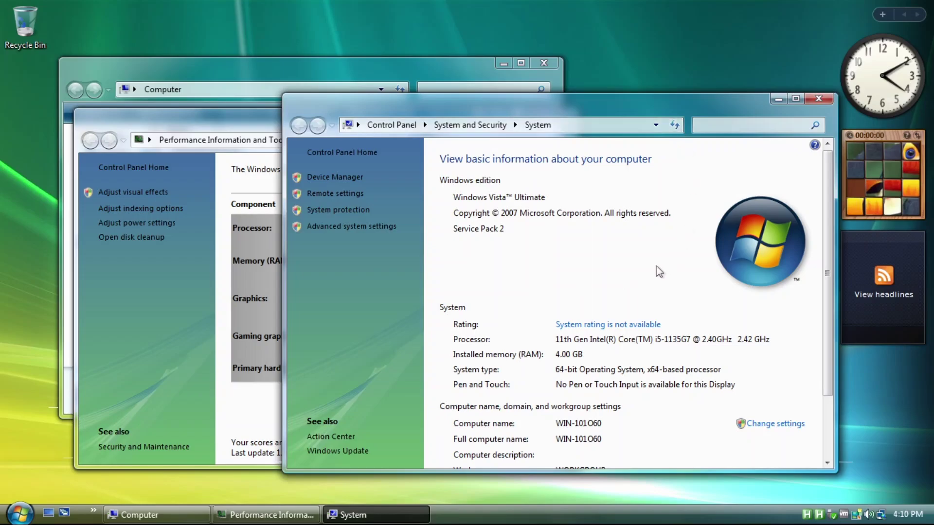
left_click(491, 126)
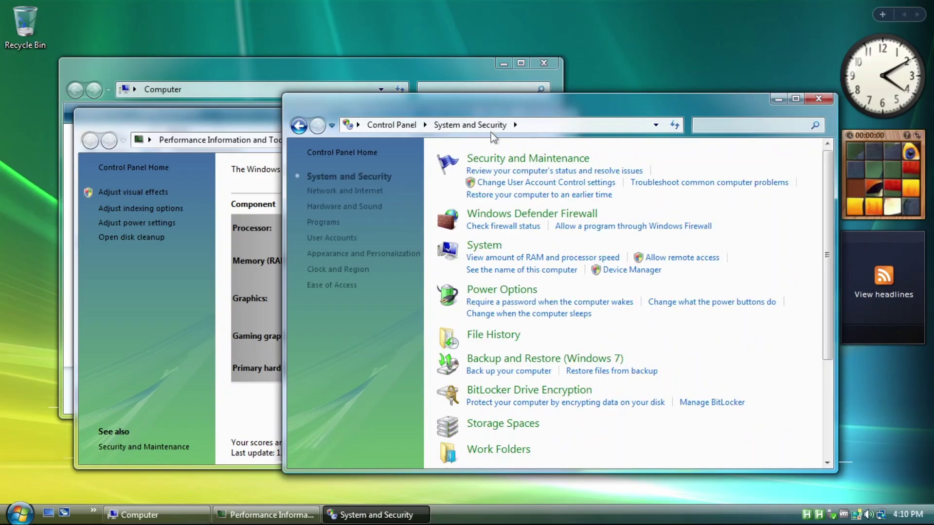
left_click(487, 245)
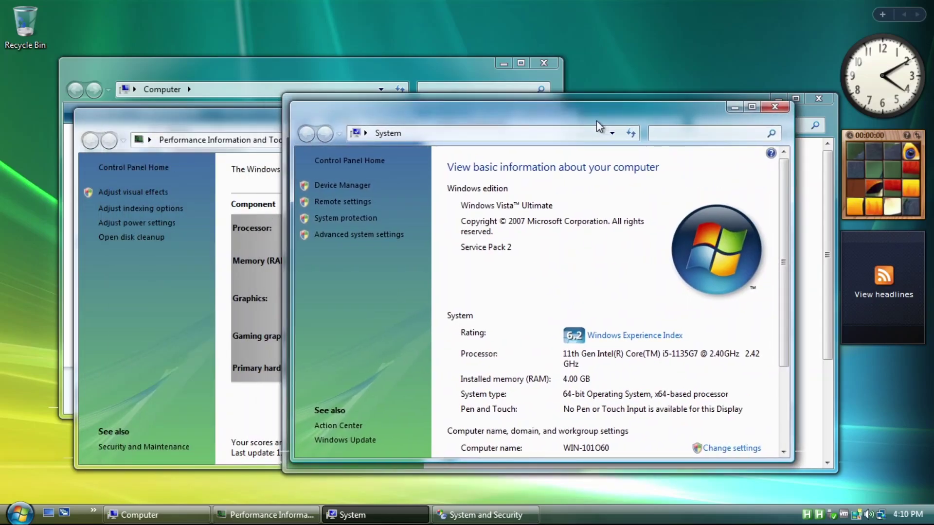
scroll(603, 284, "down", 1)
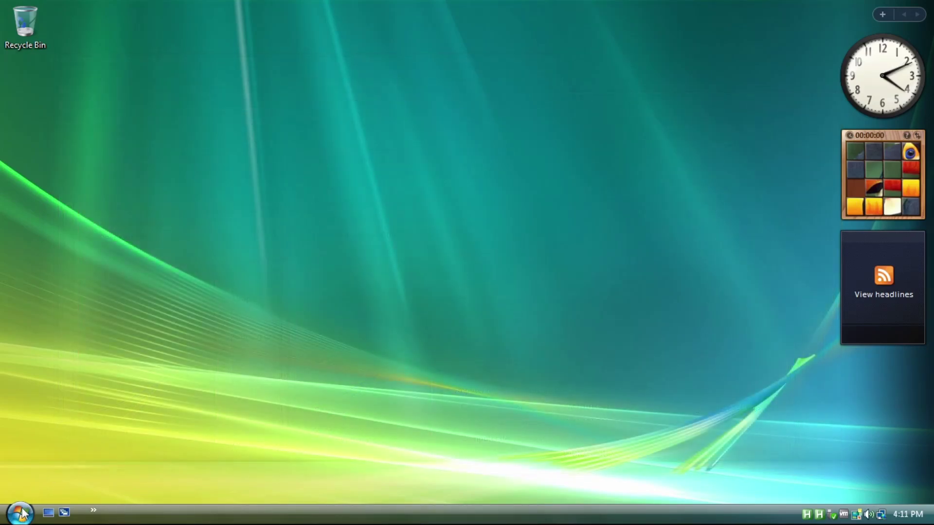
Step: Open the Games folder and step through the first games as far as Internet Backgammon to view its details
left_click(19, 513)
left_click(202, 301)
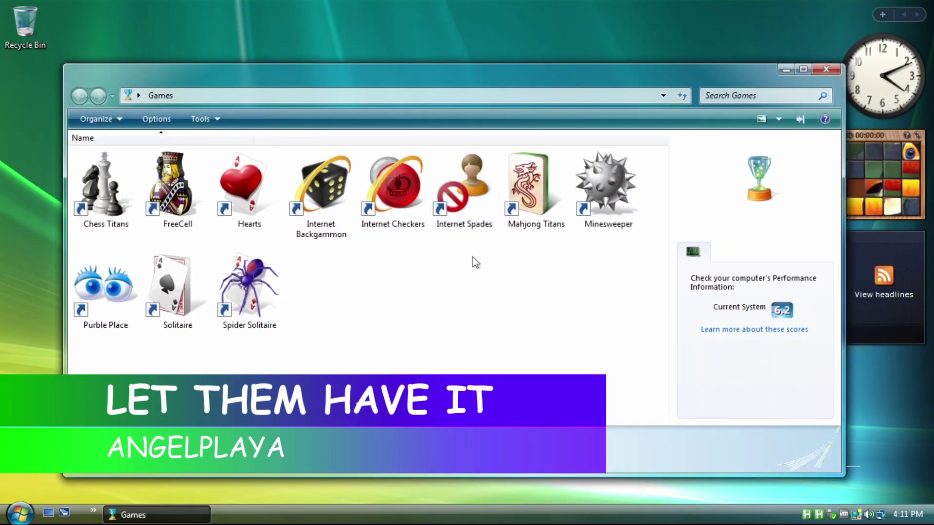
key("Right")
key("Right")
key("Right")
key("Right")
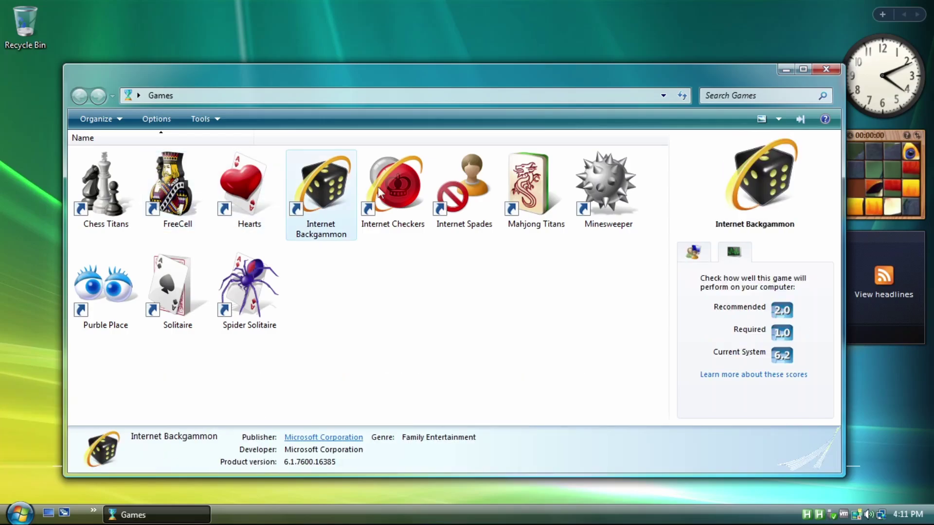
Step: Look at the details of the remaining games, including Internet Checkers, Internet Spades, Mahjong Titans, Minesweeper, Solitaire and Purble Place
left_click(389, 190)
left_click(462, 190)
left_click(533, 190)
left_click(585, 190)
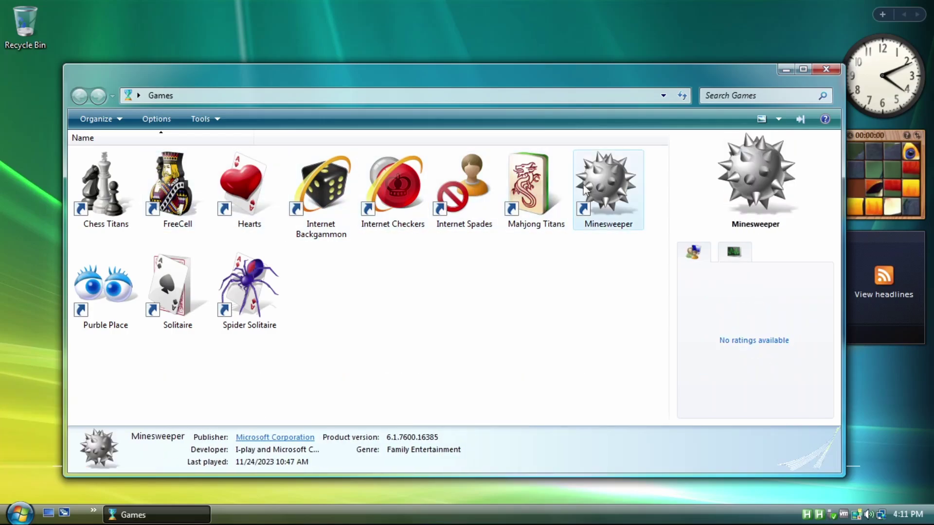
left_click(265, 291)
left_click(175, 291)
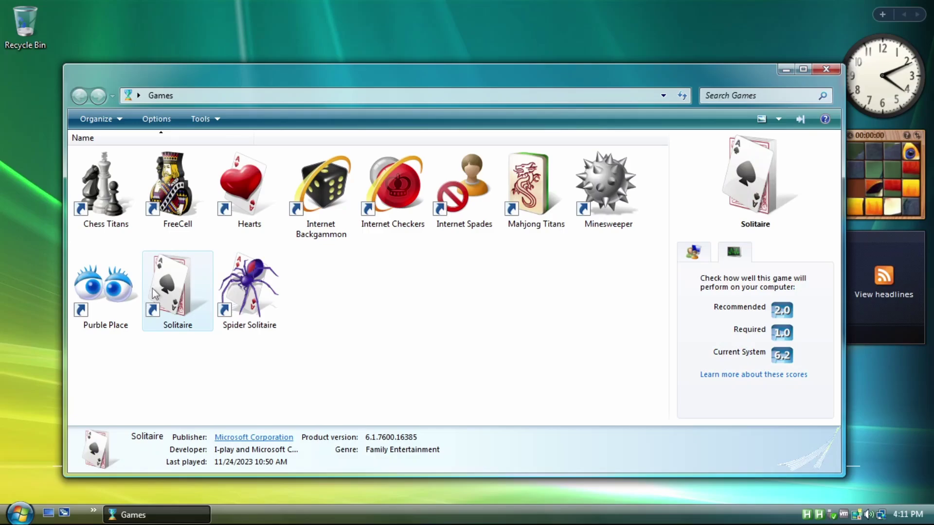
left_click(112, 289)
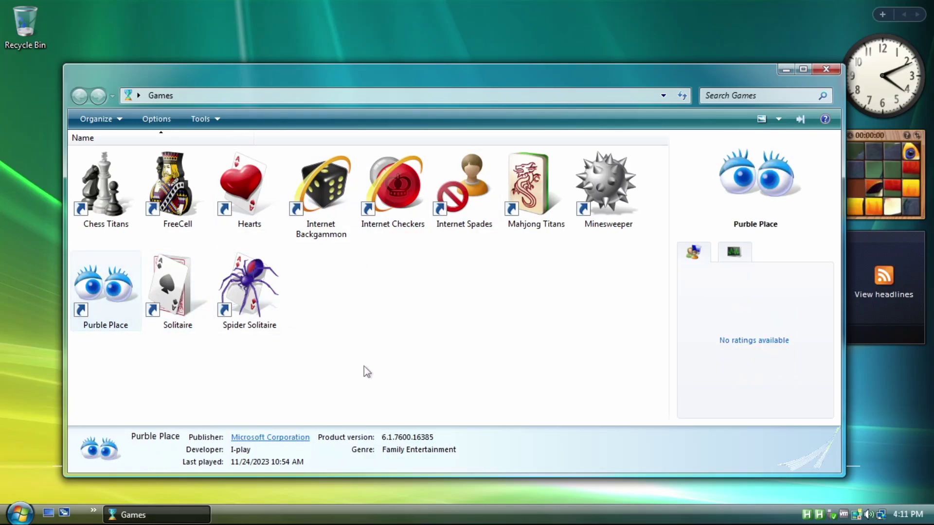
Step: Open the Control Panel, place its window over the Games folder, and look through all the Control Panel items
left_click(20, 514)
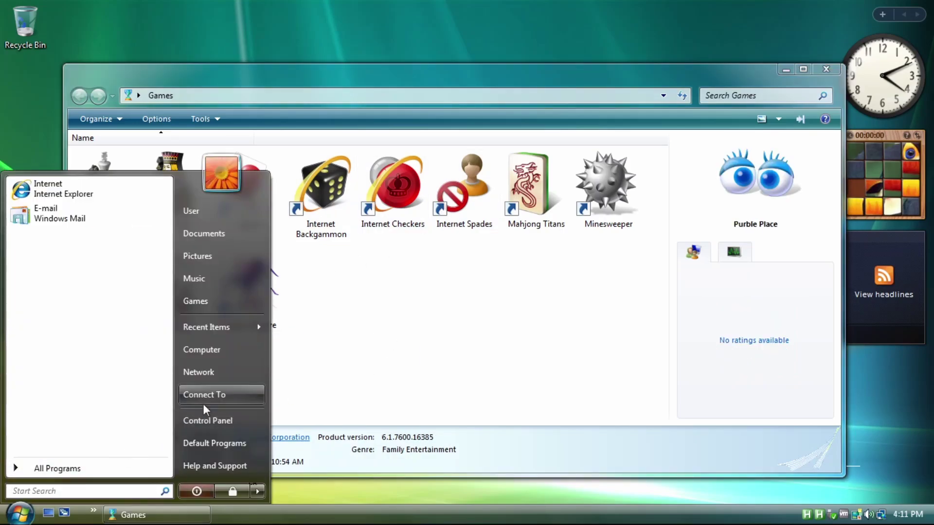
key("Escape")
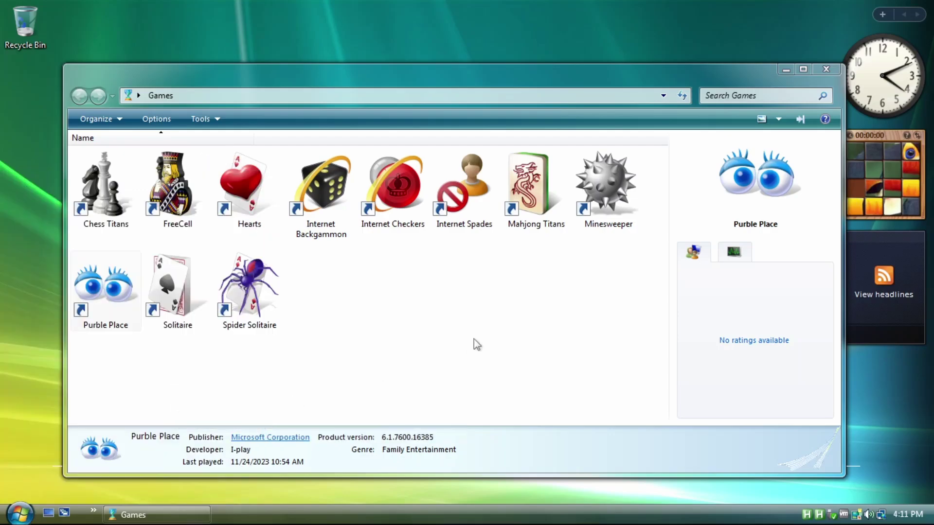
left_click_drag(534, 105, 492, 100)
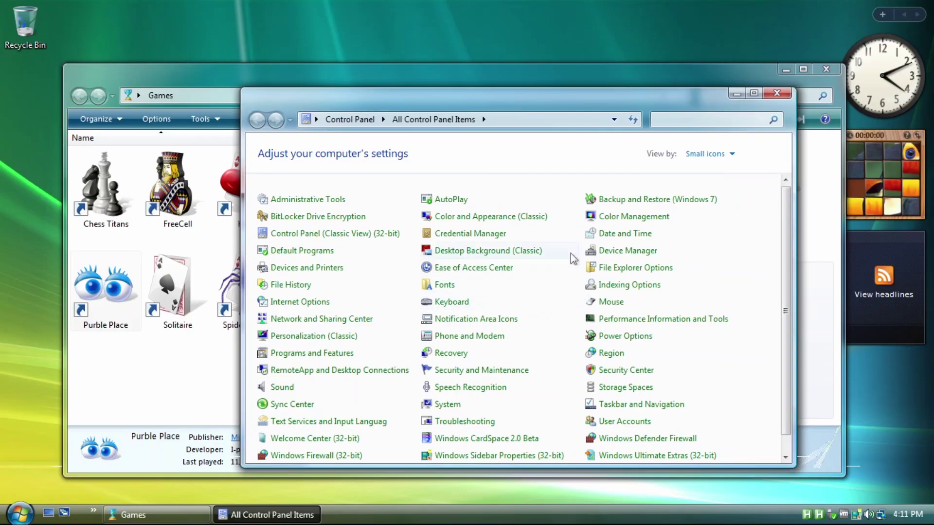
scroll(446, 289, "down", 1)
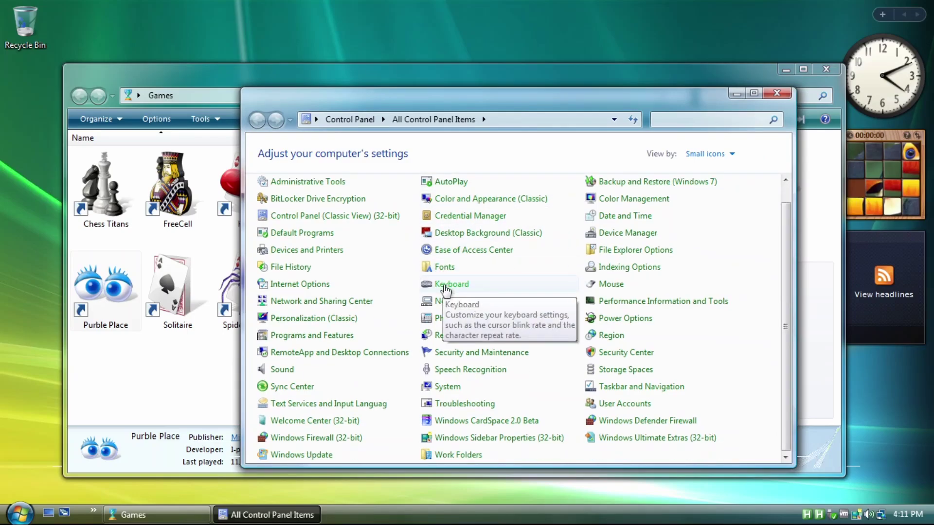
scroll(445, 289, "up", 1)
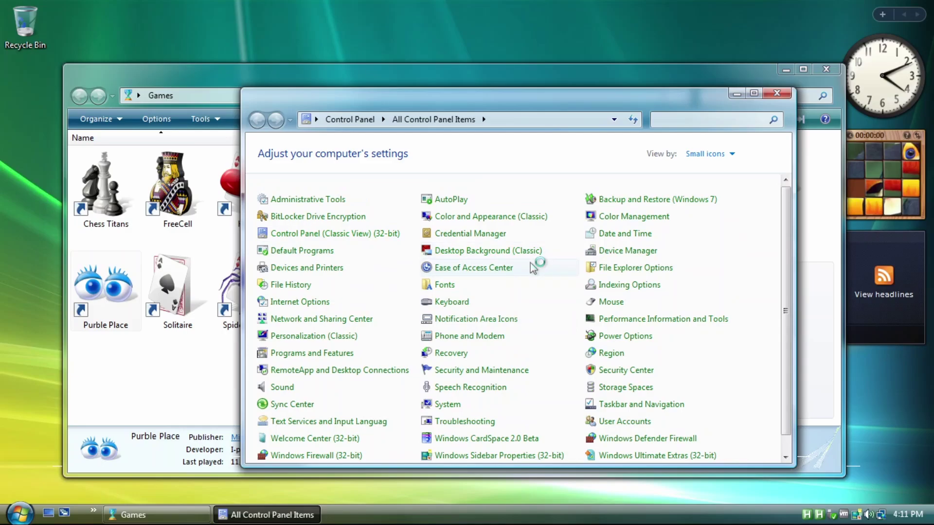
Step: Open Control Panel (Classic View) (32-bit) and look through its shortcuts
left_click(333, 234)
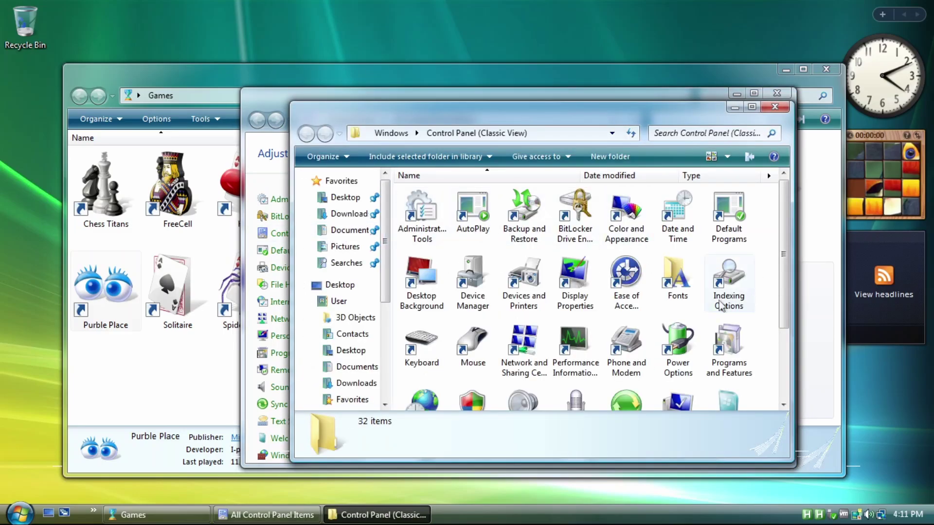
scroll(637, 318, "down", 3)
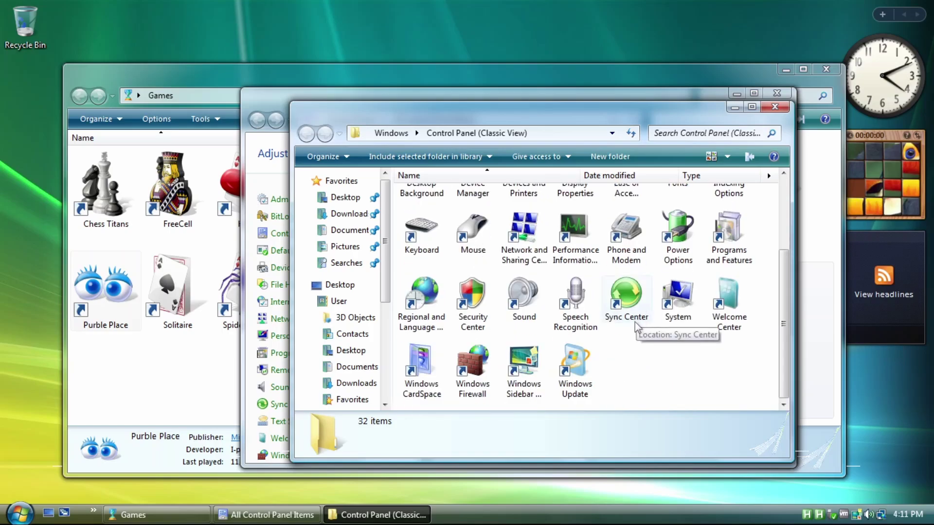
scroll(640, 365, "up", 3)
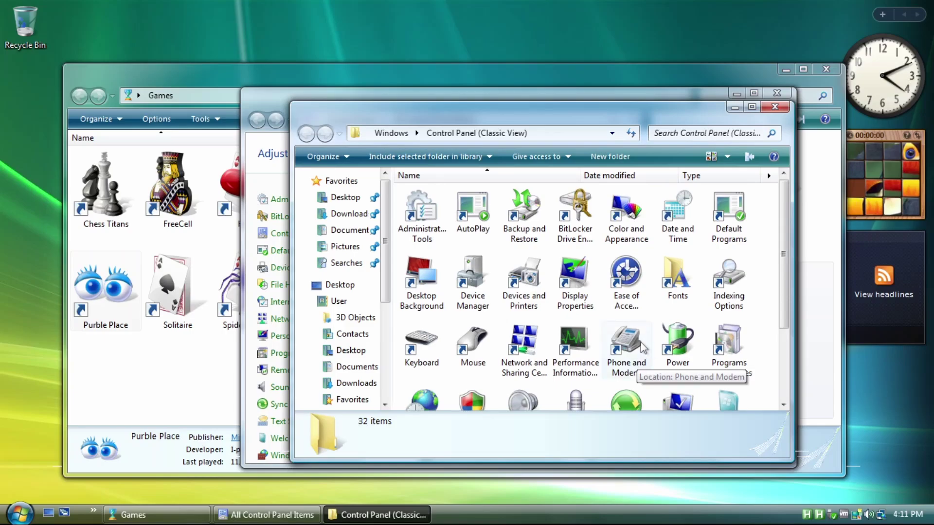
Step: Open the Desktop Background settings, choose Windows Desktop Backgrounds as the picture location, and reposition the window
double_click(431, 290)
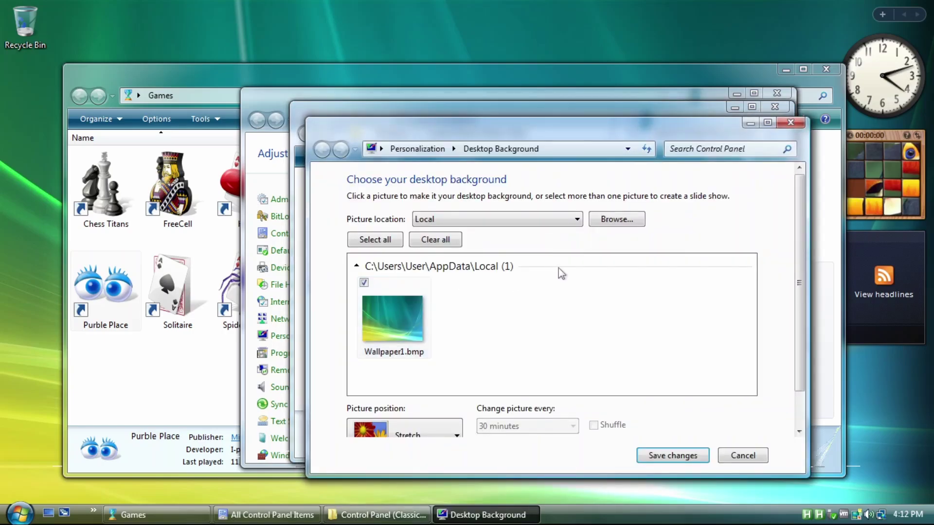
left_click(508, 218)
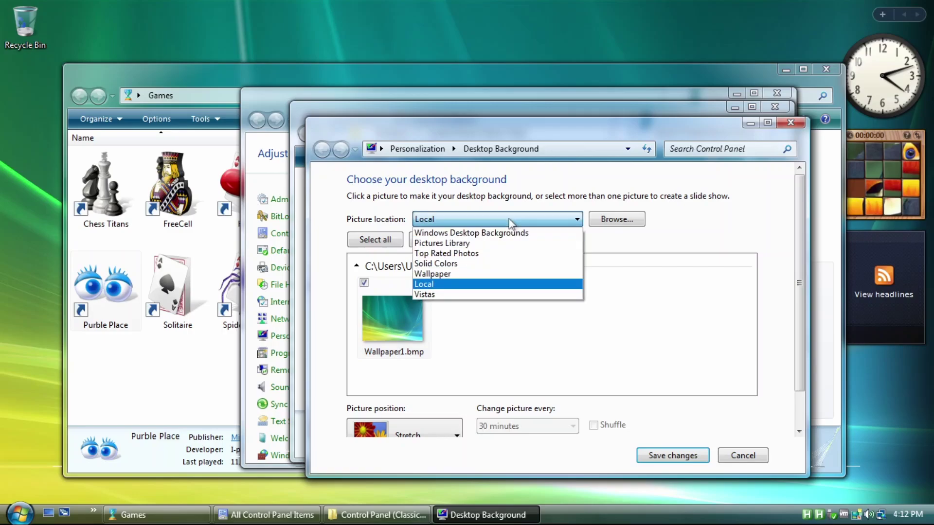
left_click(474, 233)
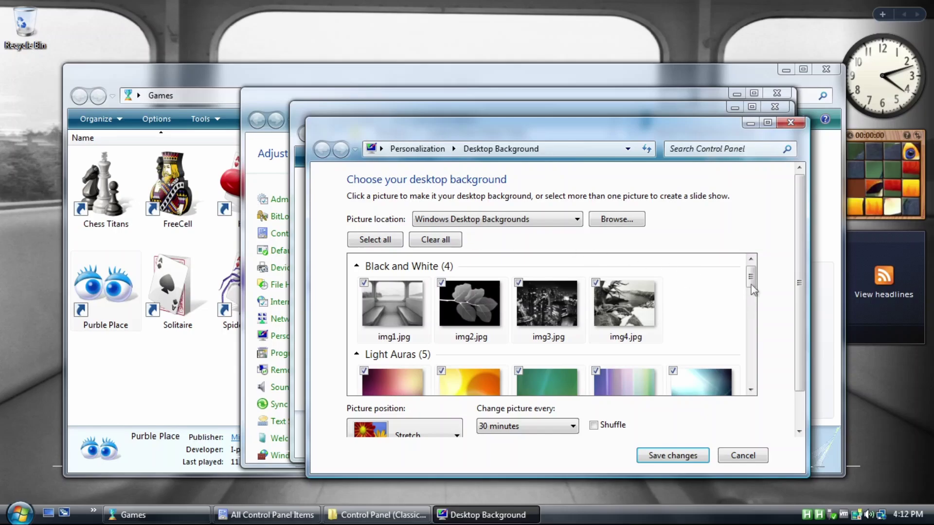
left_click_drag(750, 285, 636, 271)
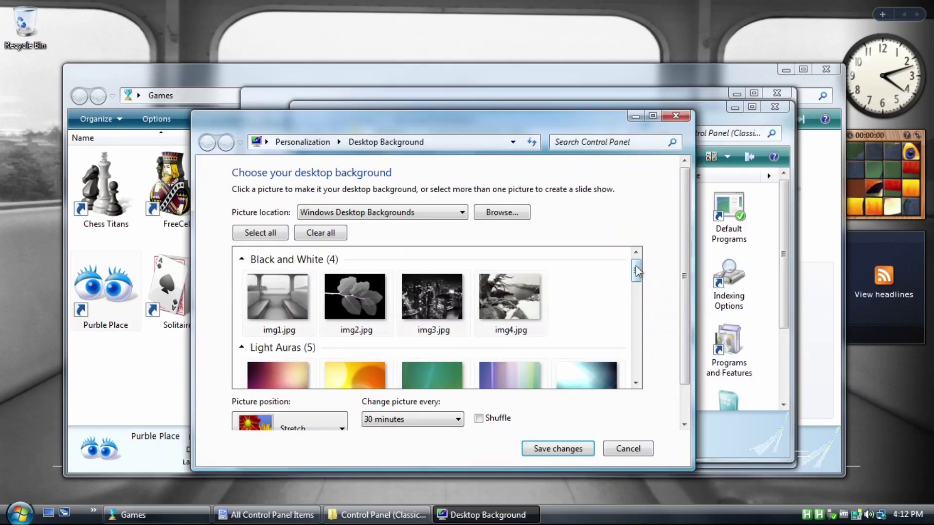
Step: Try the Light Auras group as the desktop background, and replace it with the whole Widescreen group
scroll(636, 273, "down", 3)
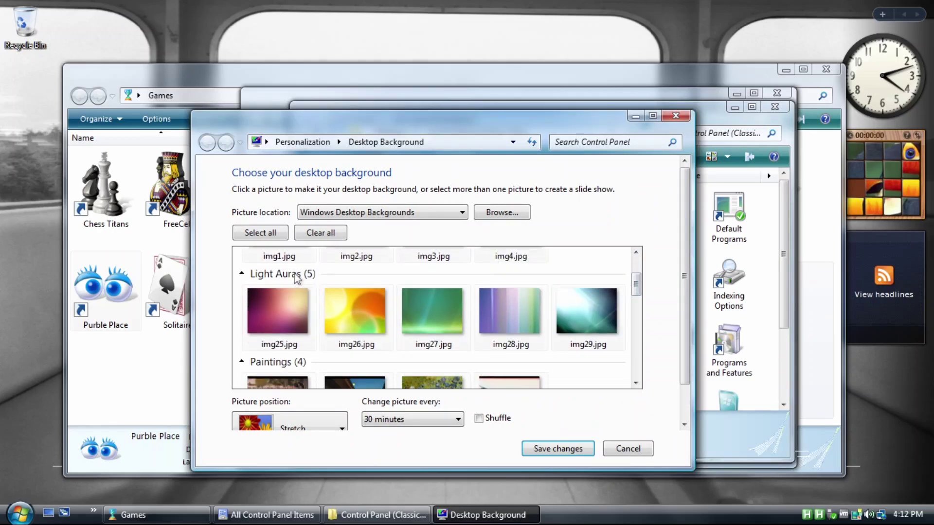
left_click(300, 294)
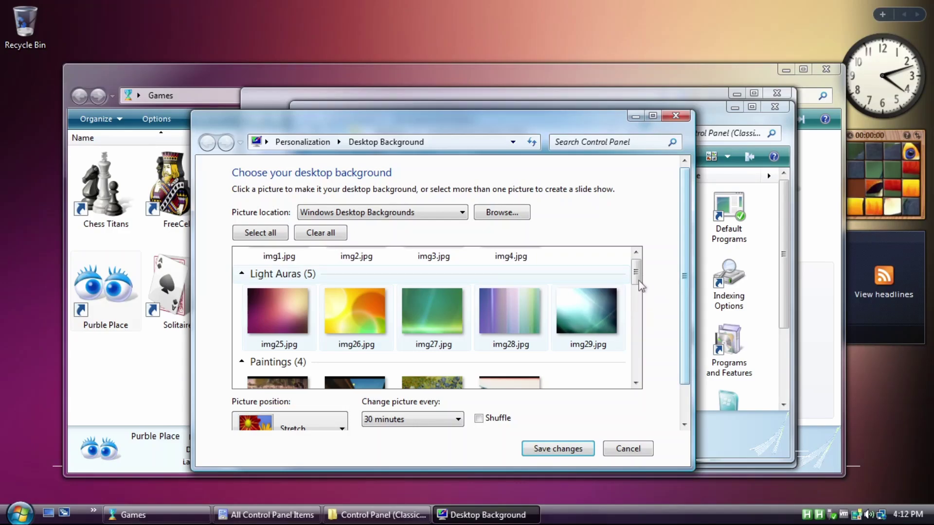
mouse_move(638, 281)
left_mouse_down()
mouse_move(638, 274)
mouse_move(646, 369)
left_mouse_up()
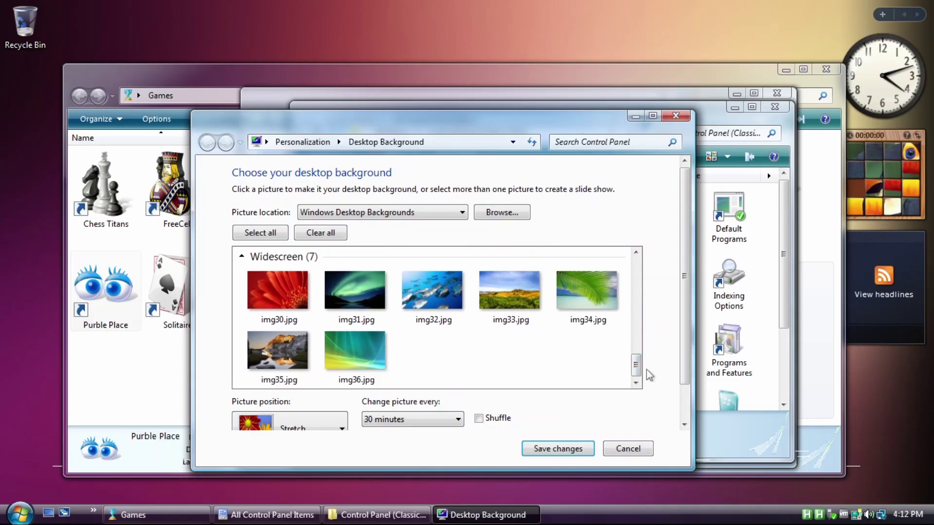
left_click(288, 258)
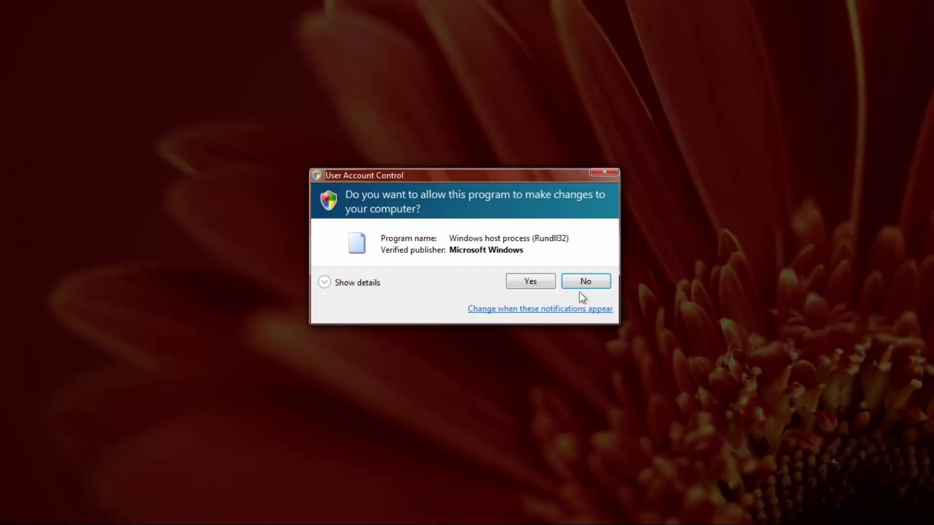
Step: Open Display Properties with administrator approval and view its screensaver options and display settings
left_click(543, 281)
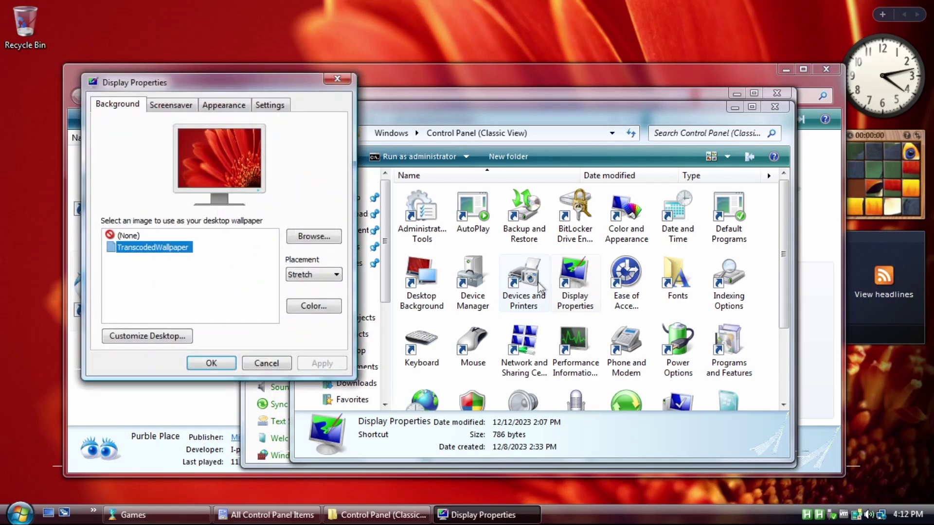
left_click(171, 106)
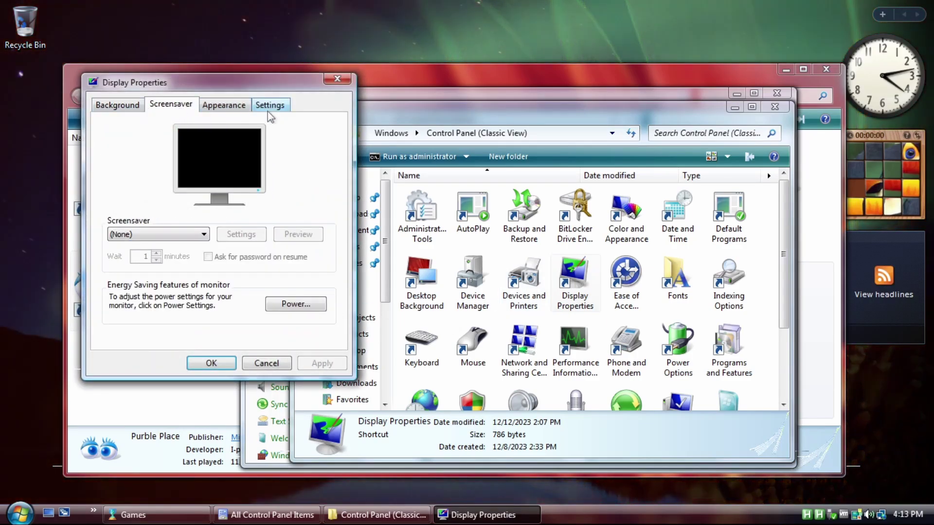
left_click(270, 109)
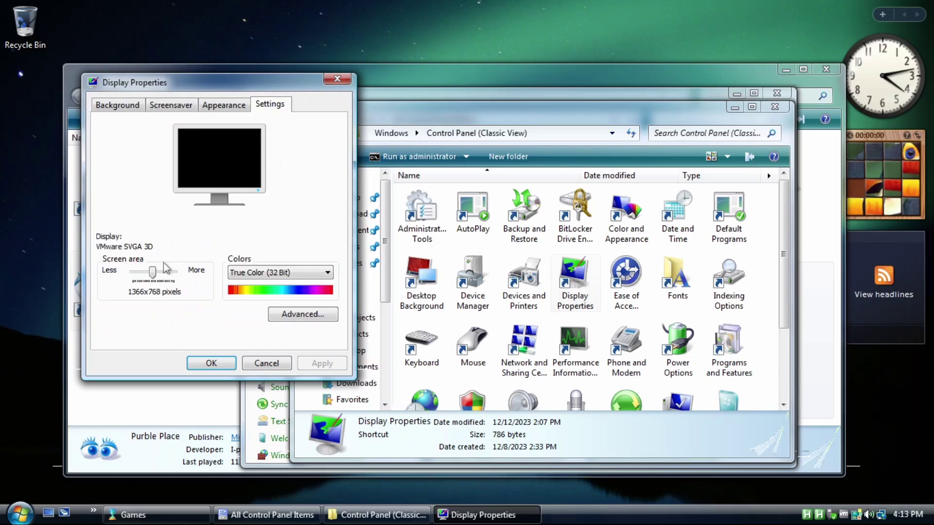
Step: Try a screen area of 1920x1080 pixels, decline to keep it, and close Display Properties
mouse_move(153, 272)
left_mouse_down()
mouse_move(178, 275)
mouse_move(169, 275)
left_mouse_up()
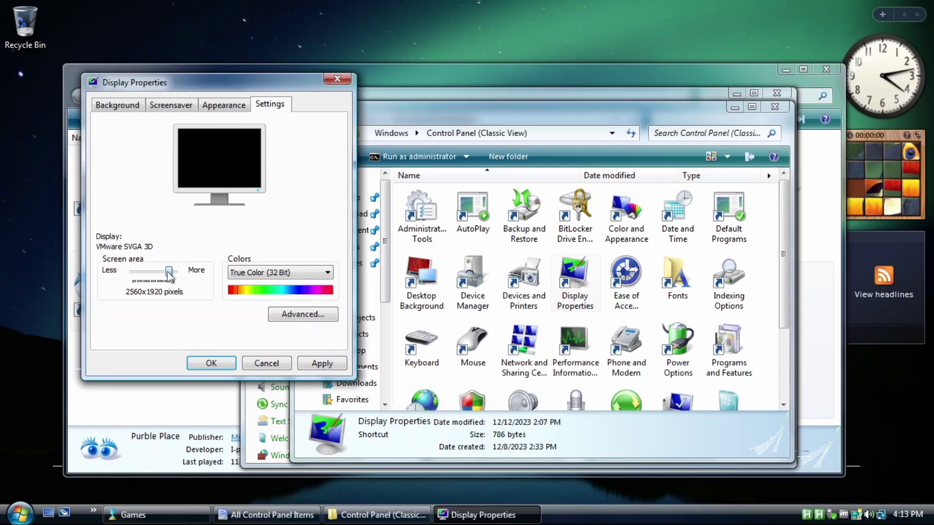
left_click_drag(169, 276, 163, 277)
left_click(321, 363)
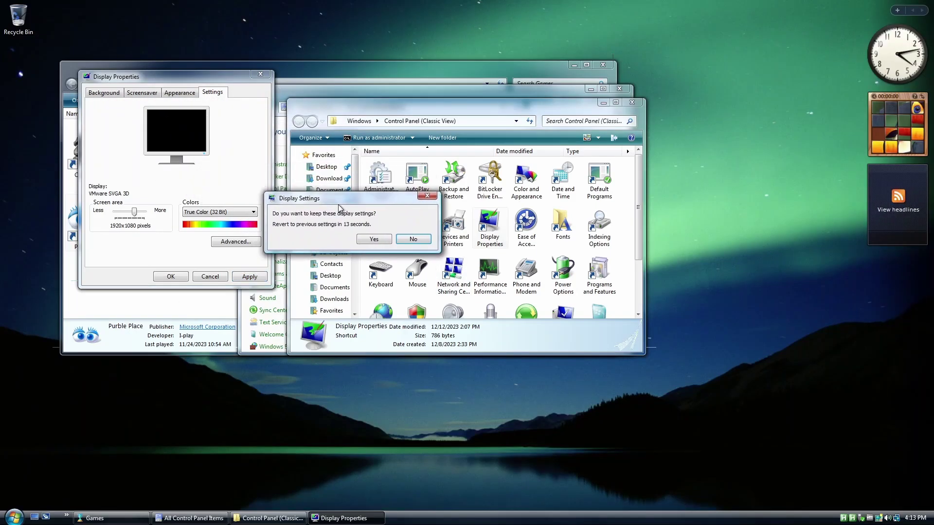
left_click(414, 239)
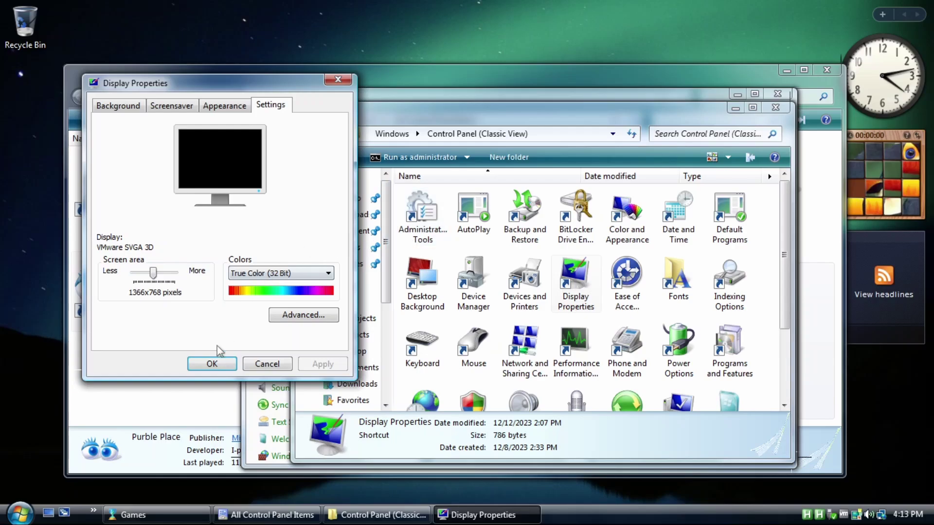
left_click(212, 364)
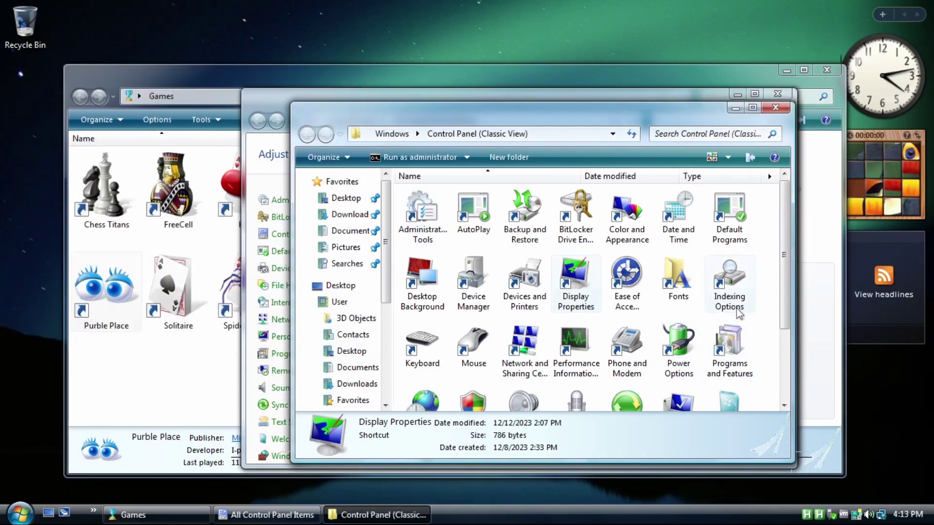
Step: Open the Mouse properties and select the Windows Default (system scheme) pointer scheme
scroll(743, 308, "down", 2)
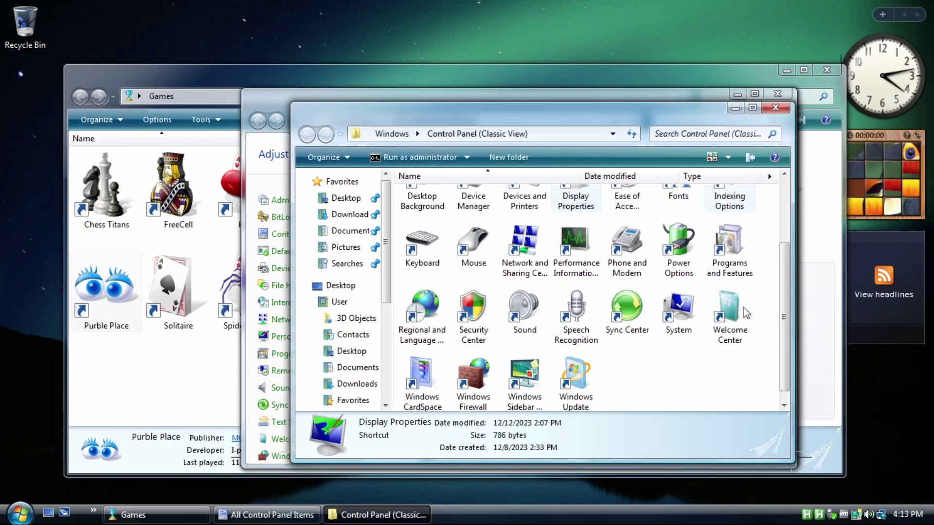
double_click(476, 249)
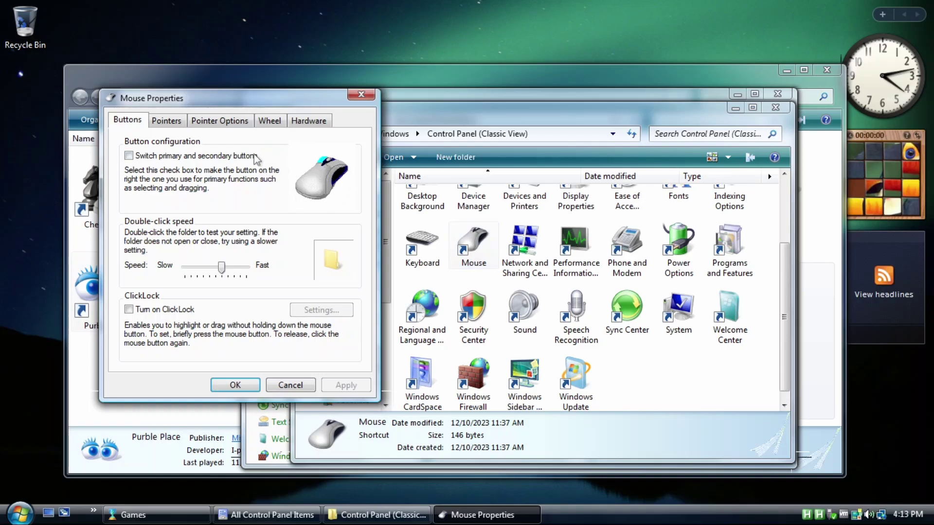
left_click(174, 123)
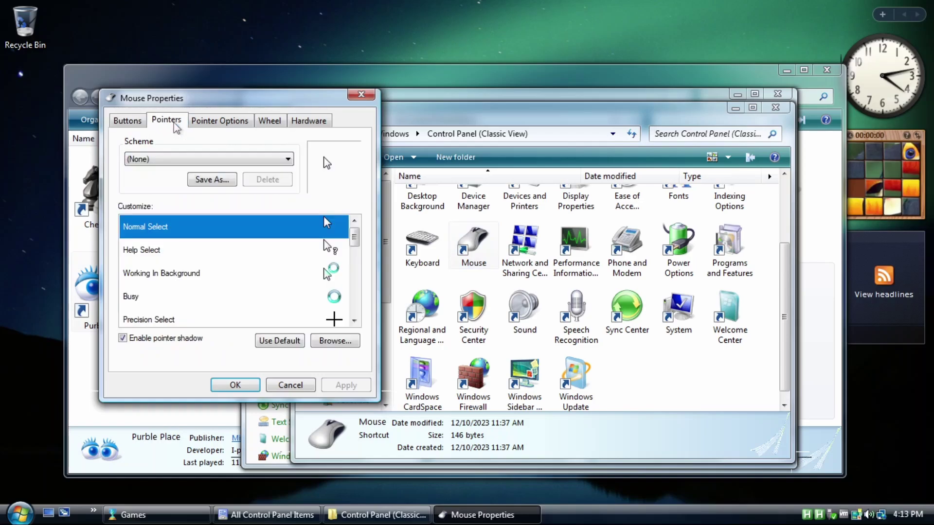
left_click(130, 157)
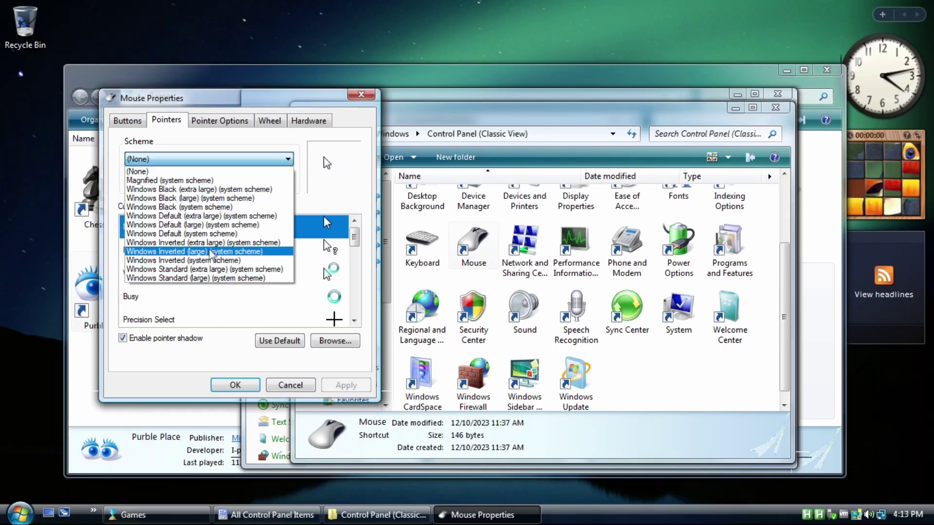
left_click(204, 234)
Step: Try the Windows Default (large) pointer scheme by selecting and applying it
left_click(287, 159)
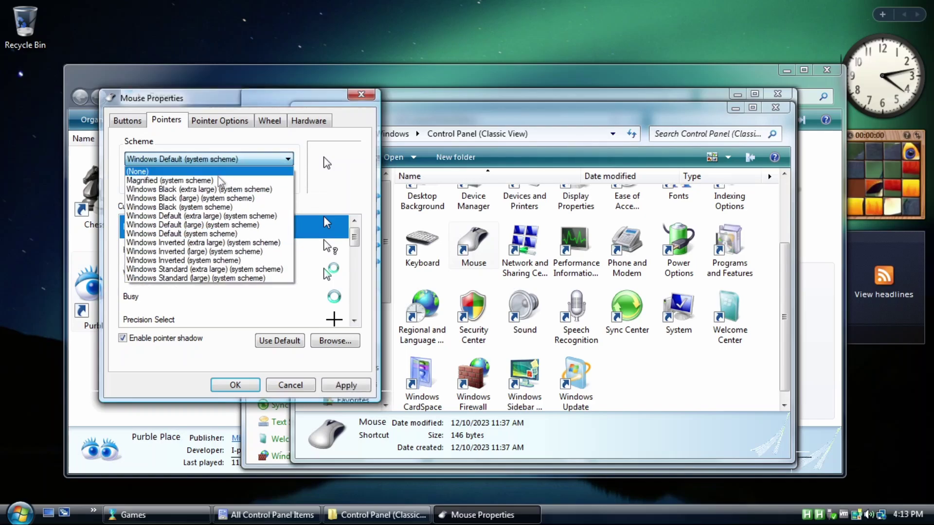
left_click(197, 226)
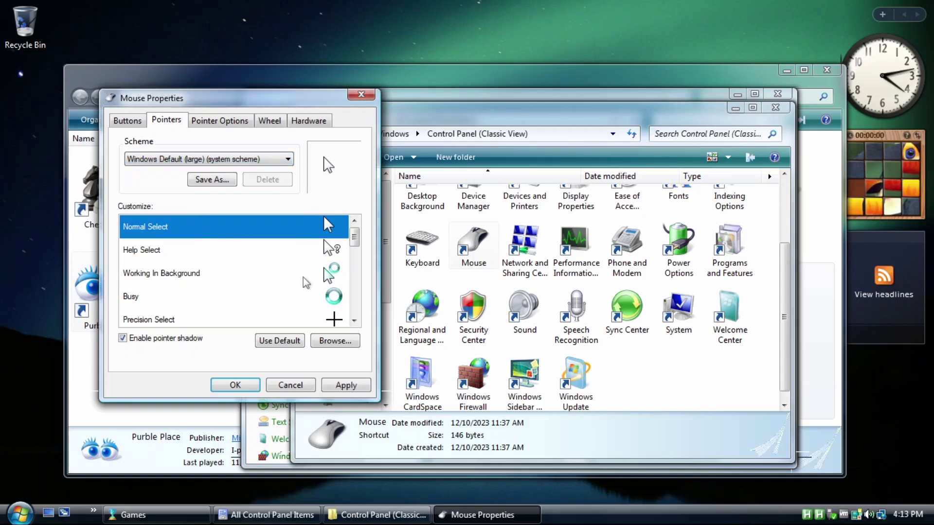
left_click(351, 386)
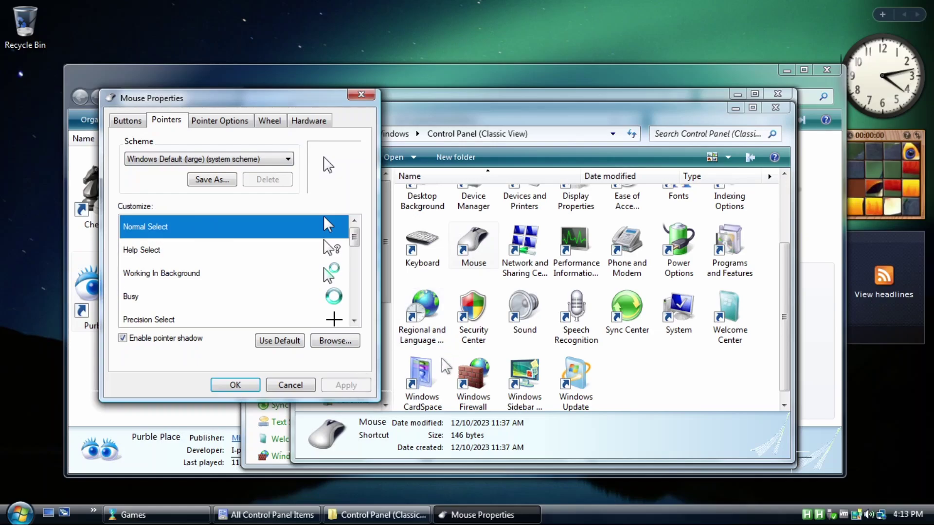
Step: Apply the regular-size Windows Default (system scheme) pointers and close Mouse Properties
left_click(231, 160)
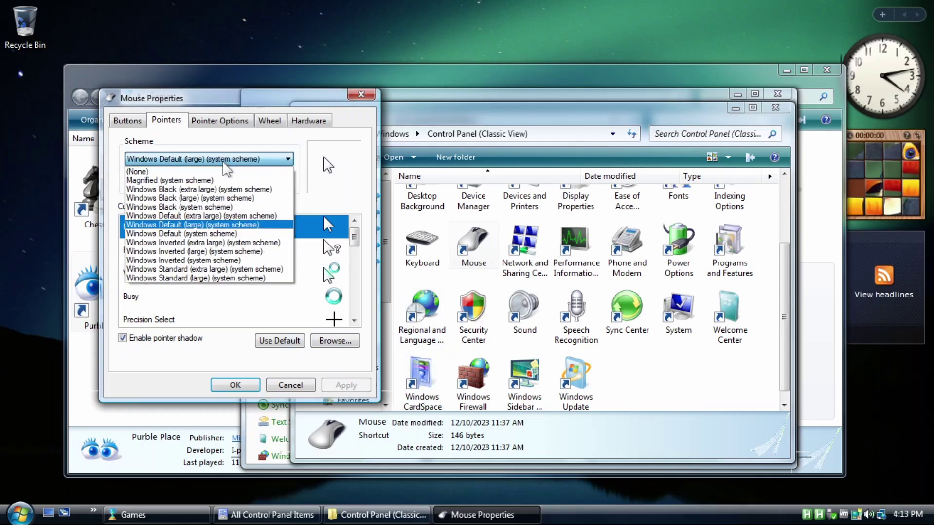
left_click(211, 234)
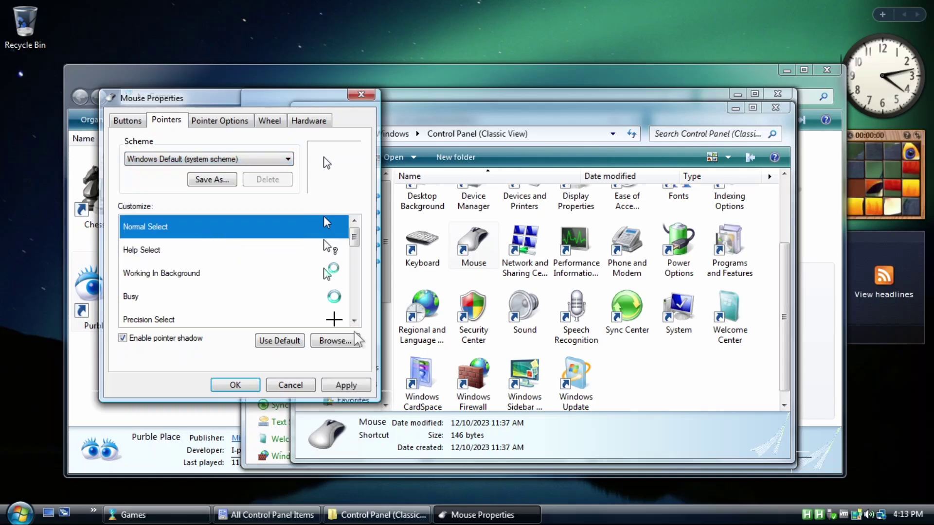
left_click(358, 385)
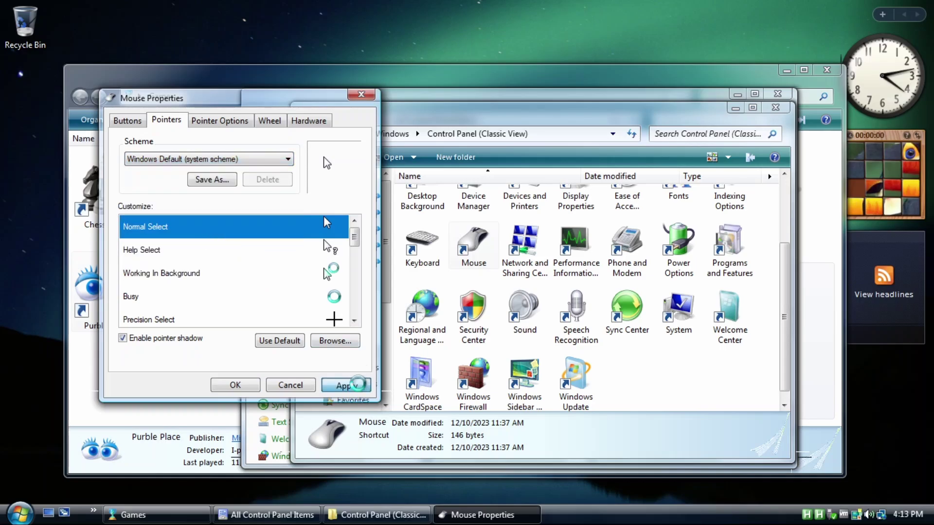
left_click(239, 385)
Step: Open the Security Center from the classic Control Panel, view its security essentials, and close it
left_click(475, 323)
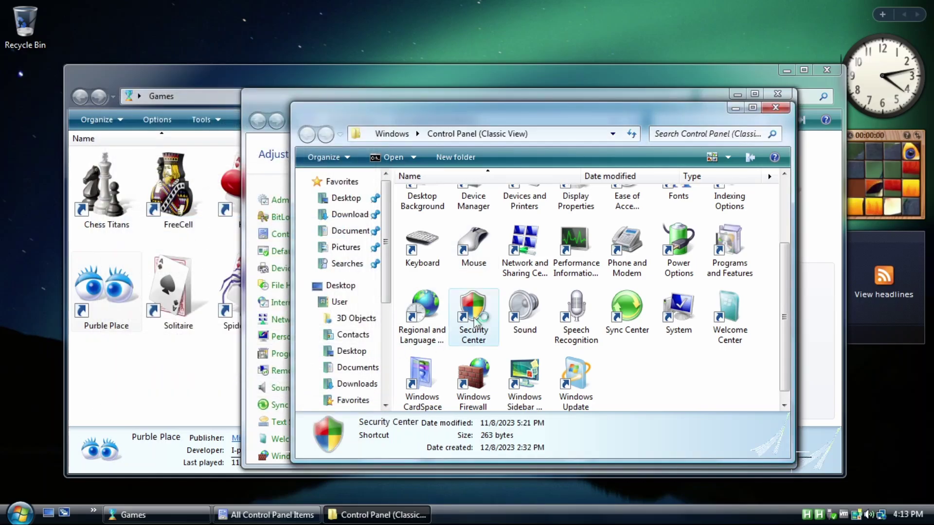
double_click(475, 323)
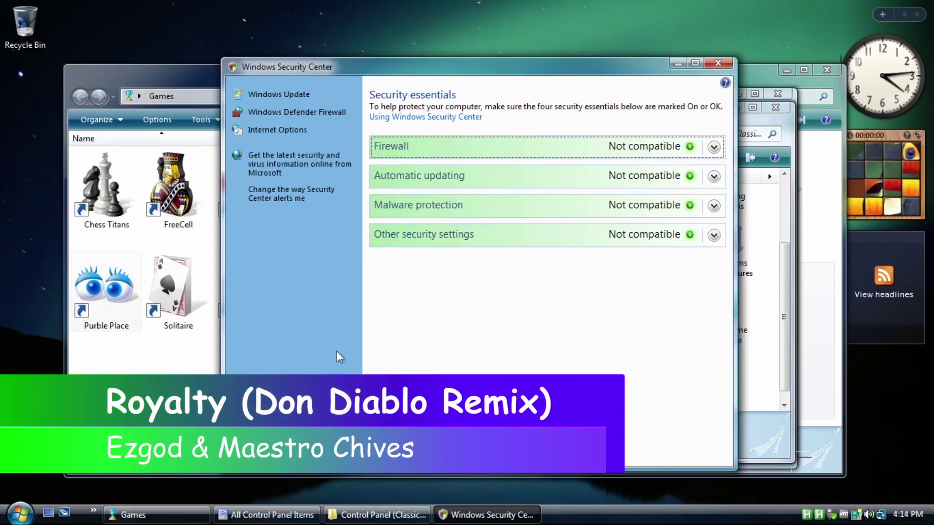
left_click(717, 63)
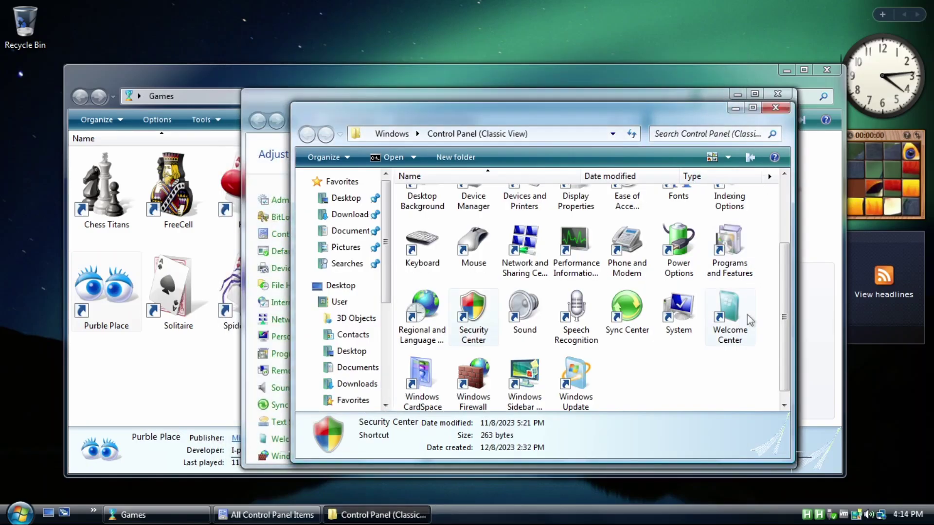
Step: Open Windows CardSpace, reposition its window to view the information cards page, and close it
double_click(422, 385)
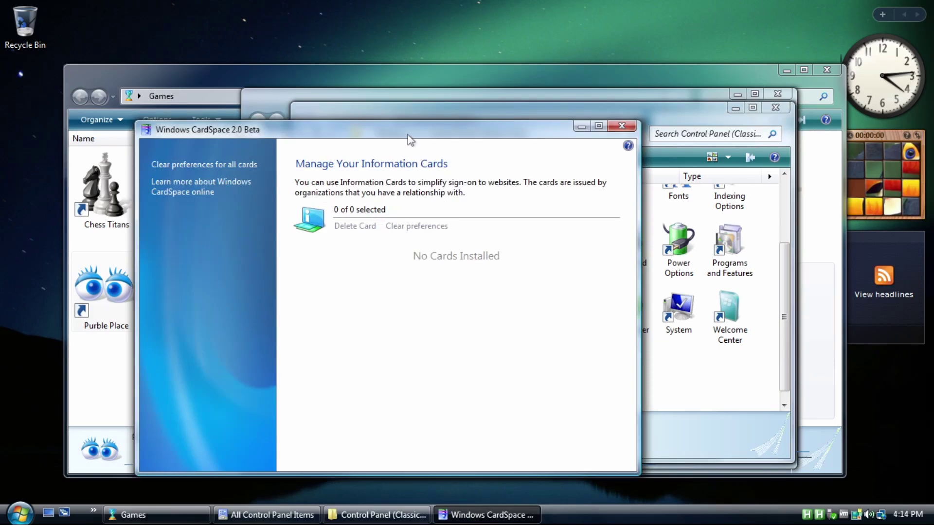
left_click_drag(407, 135, 358, 146)
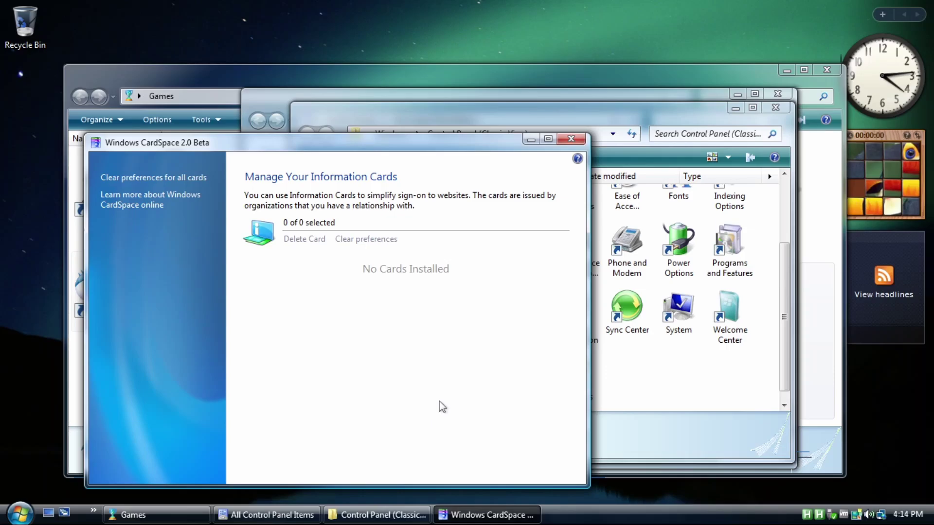
left_click(571, 138)
left_click(676, 372)
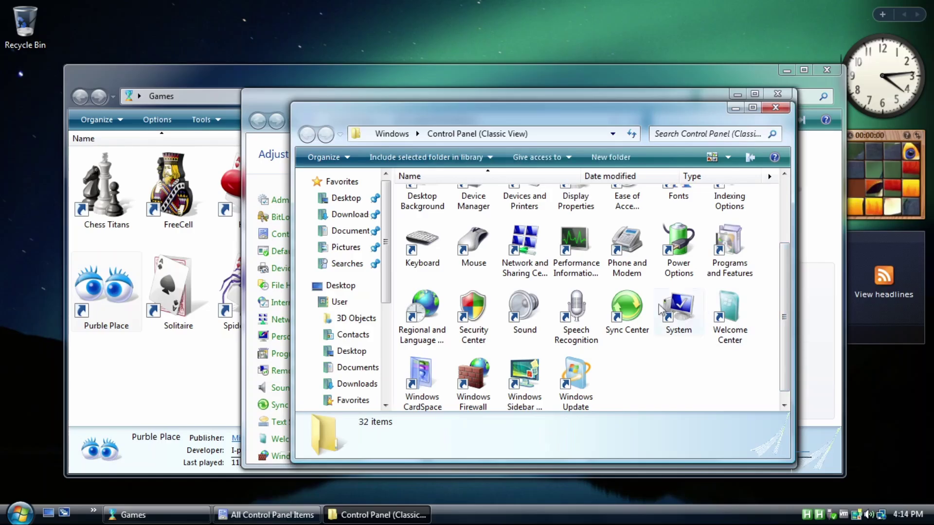
Step: Try to open the Welcome Center with administrator approval
double_click(736, 332)
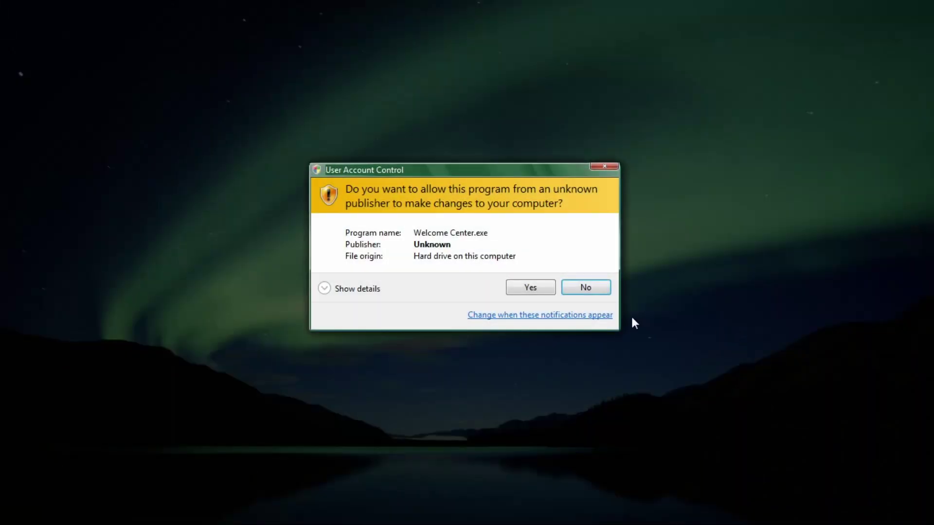
left_click(530, 291)
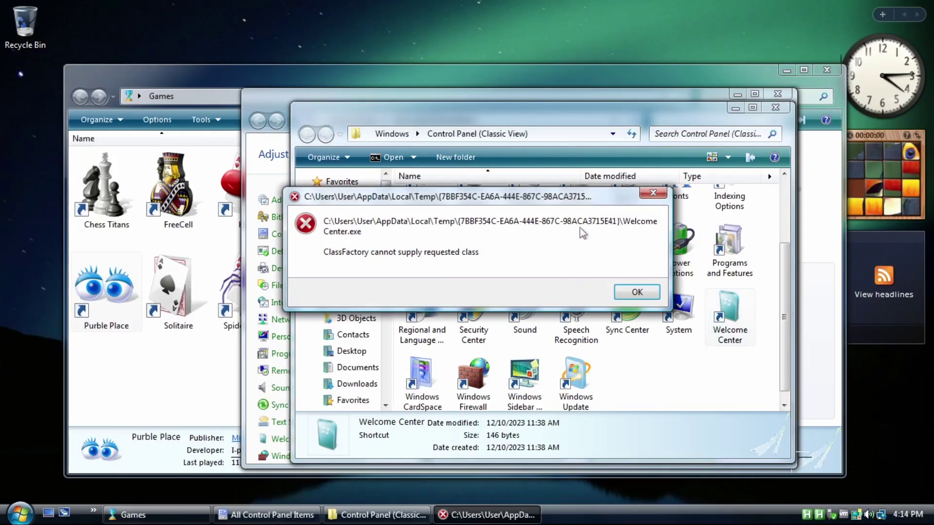
left_click(638, 292)
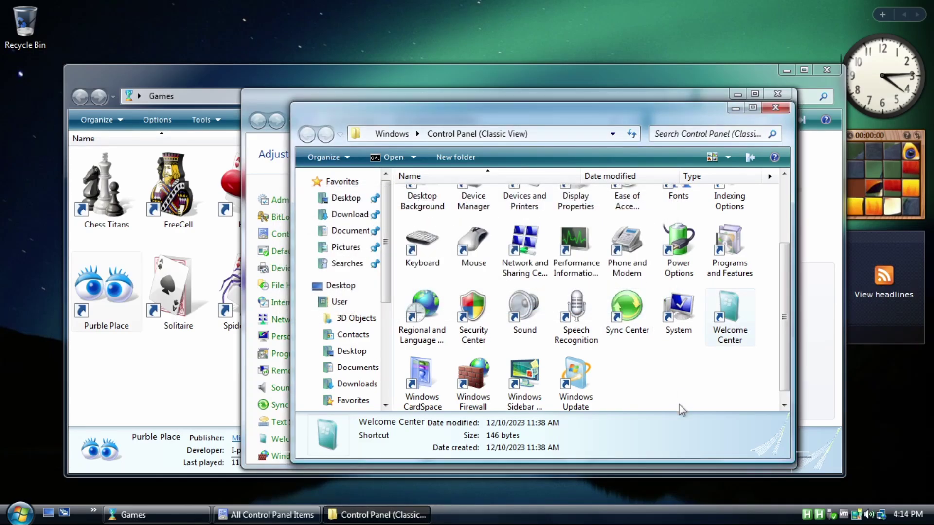
Step: View the Windows Firewall status, try to open its change settings with administrator approval, and close the firewall window
double_click(484, 389)
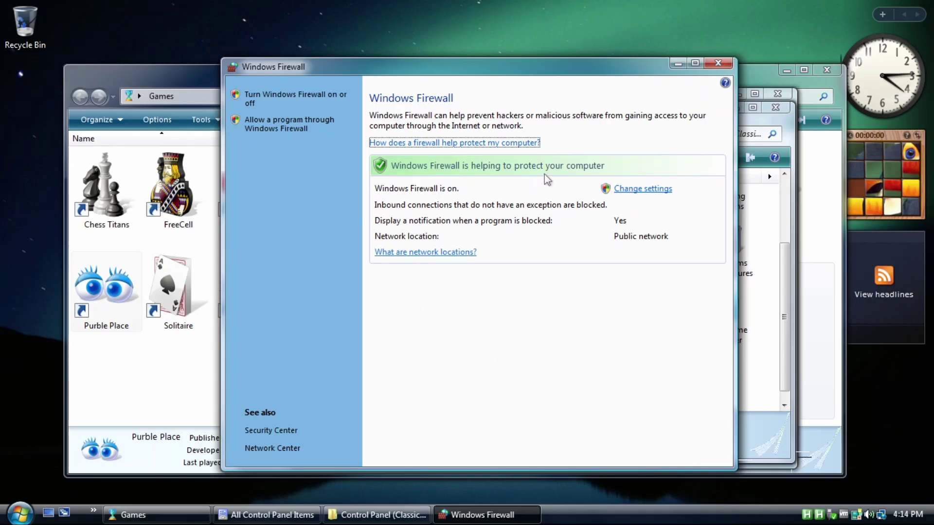
left_click(637, 188)
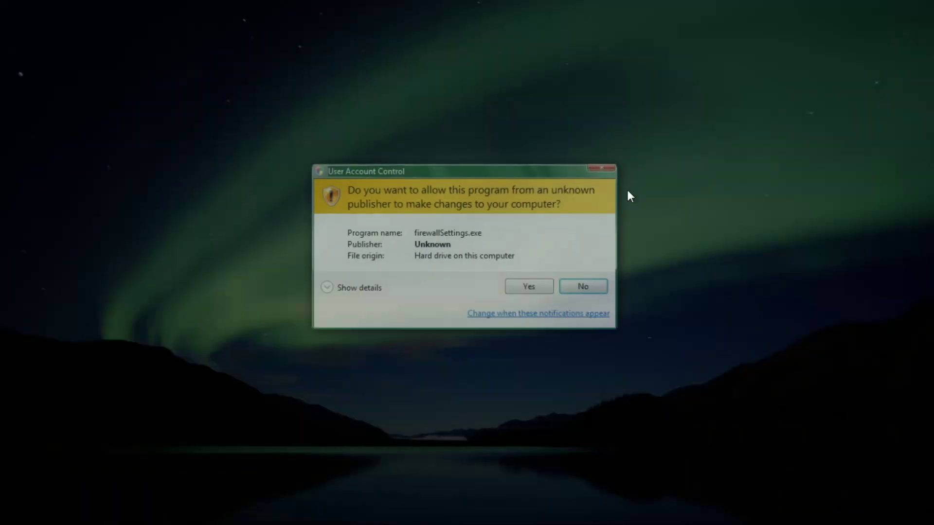
left_click(518, 284)
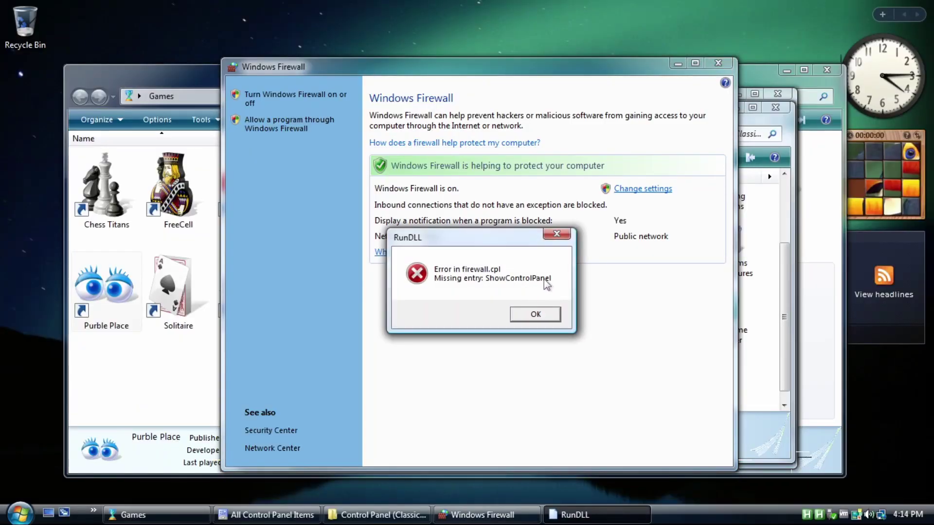
left_click(535, 314)
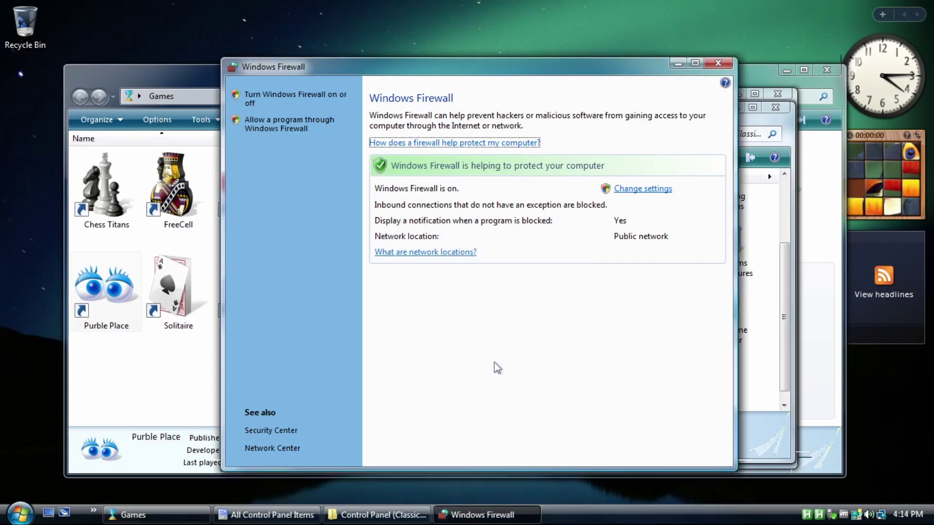
left_click(717, 62)
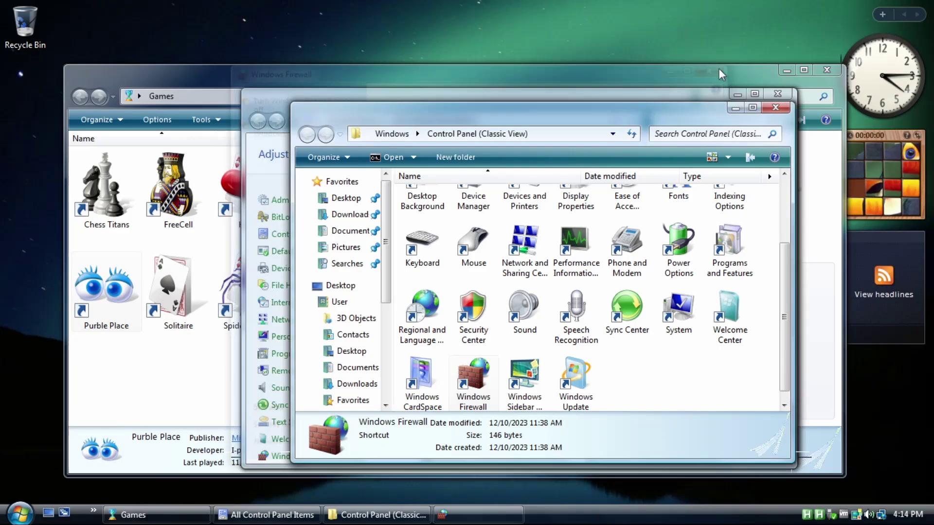
Step: Check the Windows Update shortcut in the classic Control Panel, and switch the main Control Panel to Category view
left_click(657, 386)
left_click(573, 385)
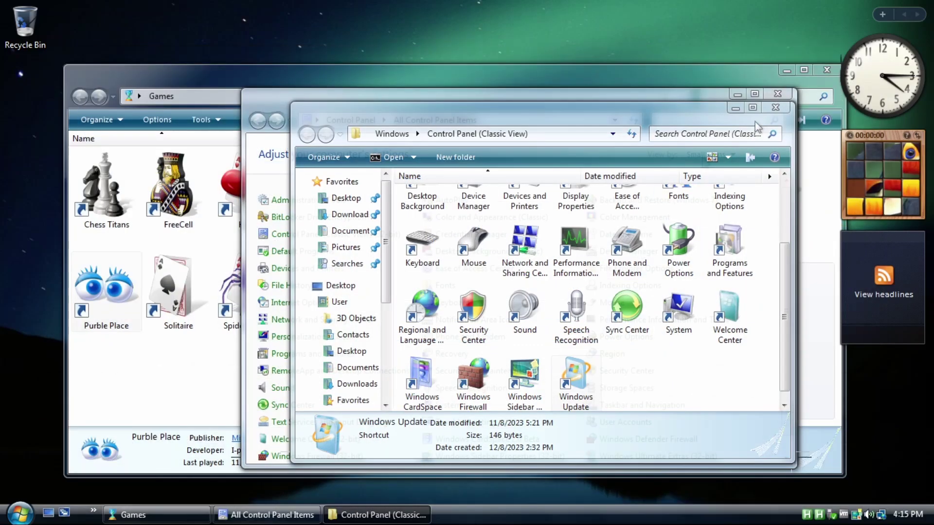
left_click(708, 173)
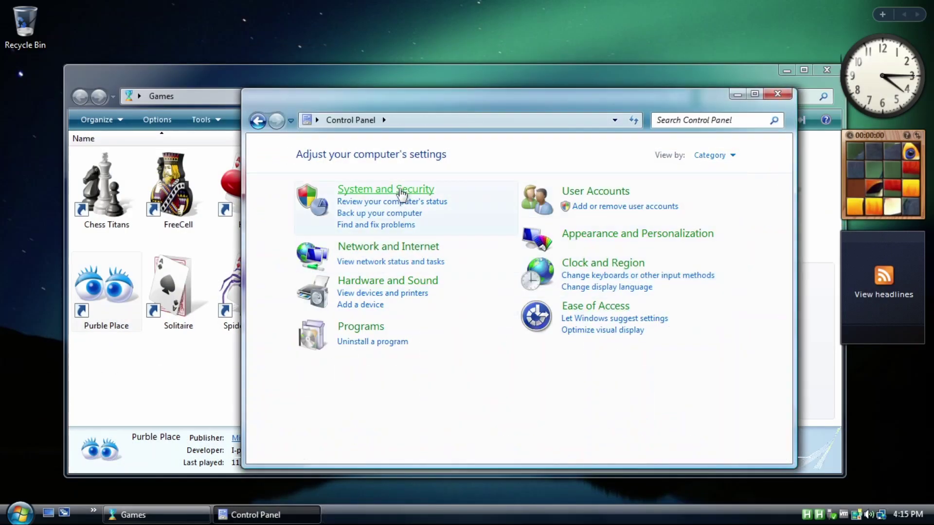
Step: View the System and Security, Network and Internet, and Hardware and Sound categories, returning to the Control Panel home after each
left_click(400, 191)
scroll(506, 308, "down", 5)
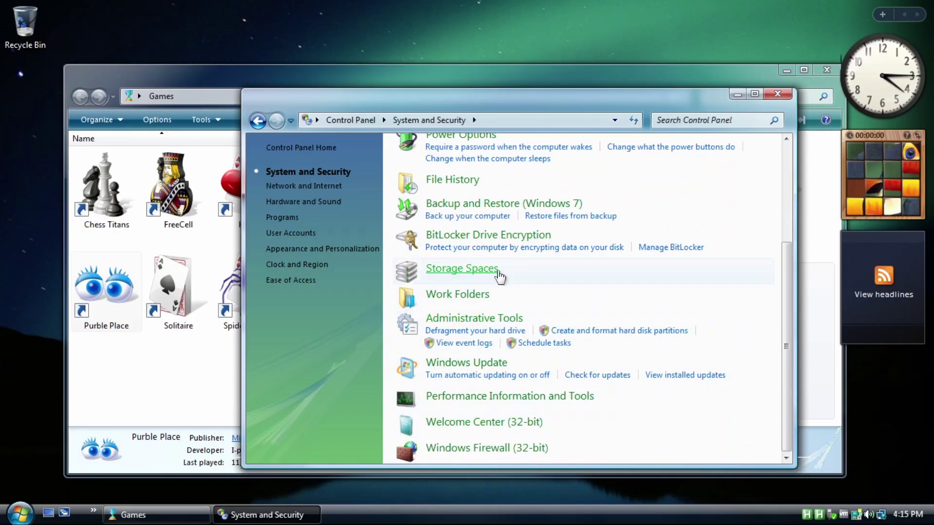
key("alt+Left")
left_click(397, 255)
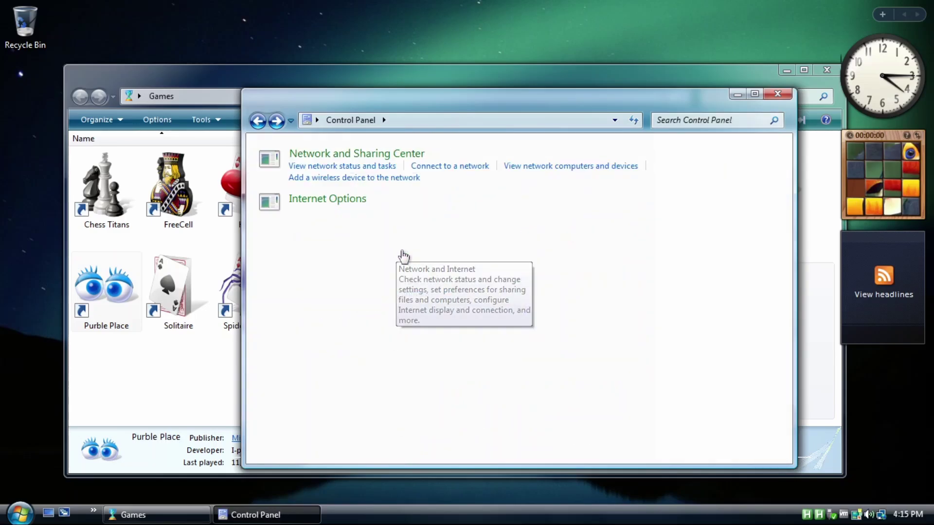
key("alt+Left")
left_click(424, 286)
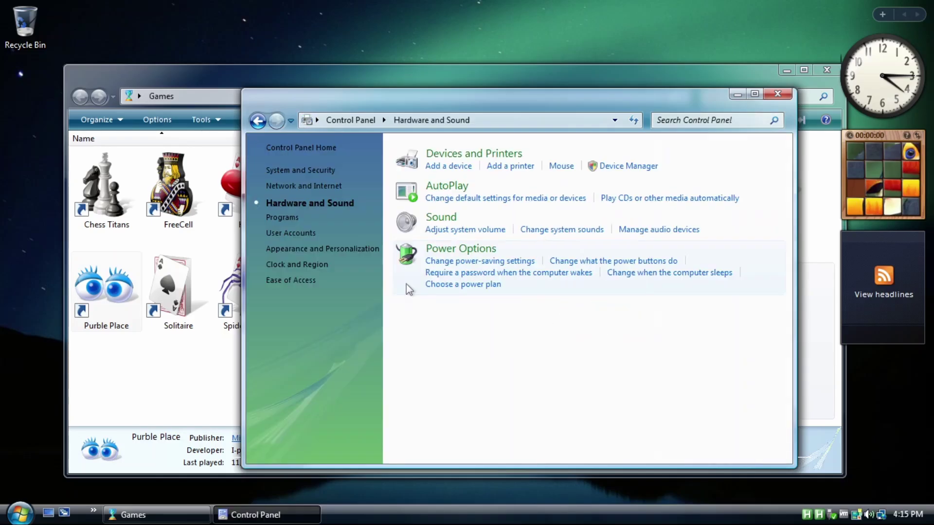
key("alt+Left")
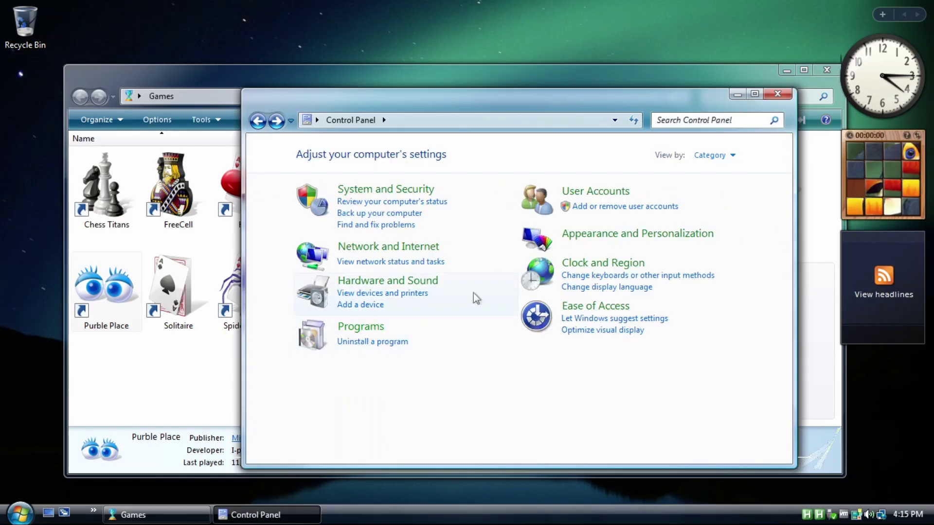
Step: View the User Accounts category with its account changes page, and the Appearance and Personalization category
left_click(601, 192)
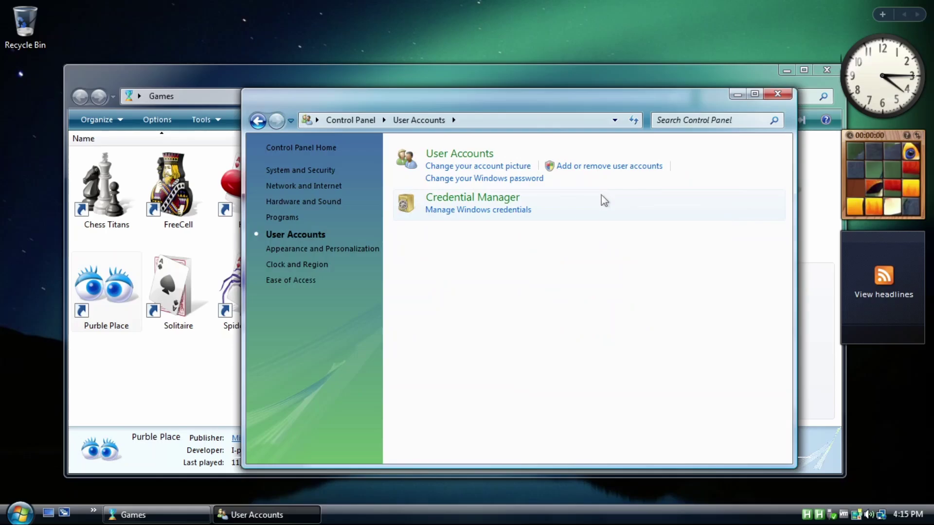
left_click(462, 160)
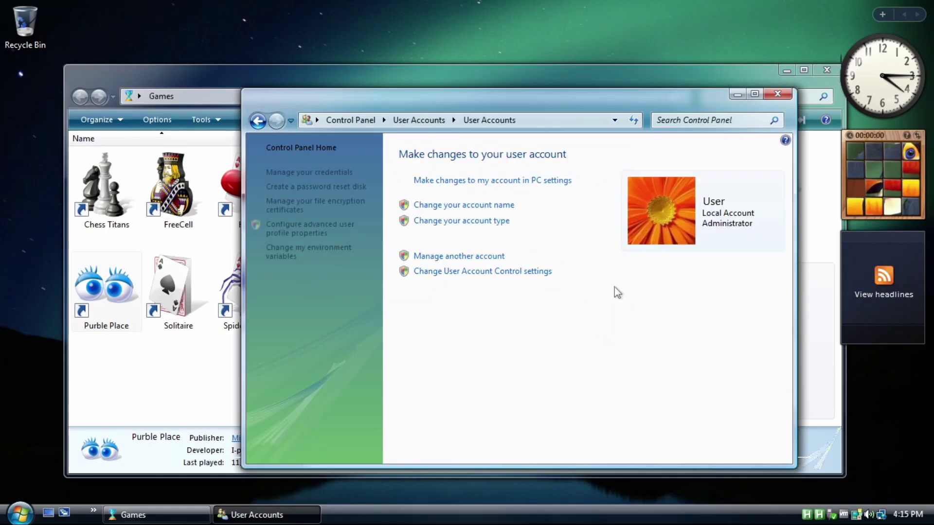
key("alt+Left")
key("alt+Left")
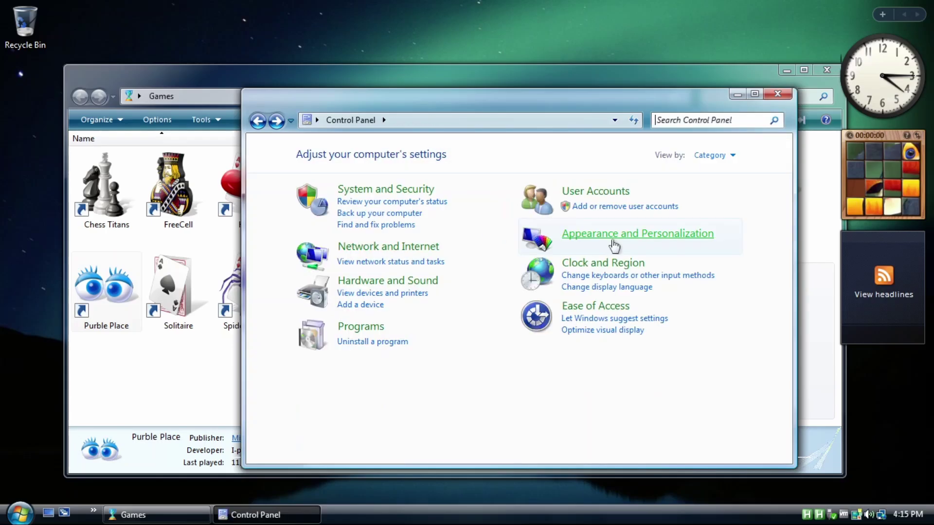
left_click(592, 235)
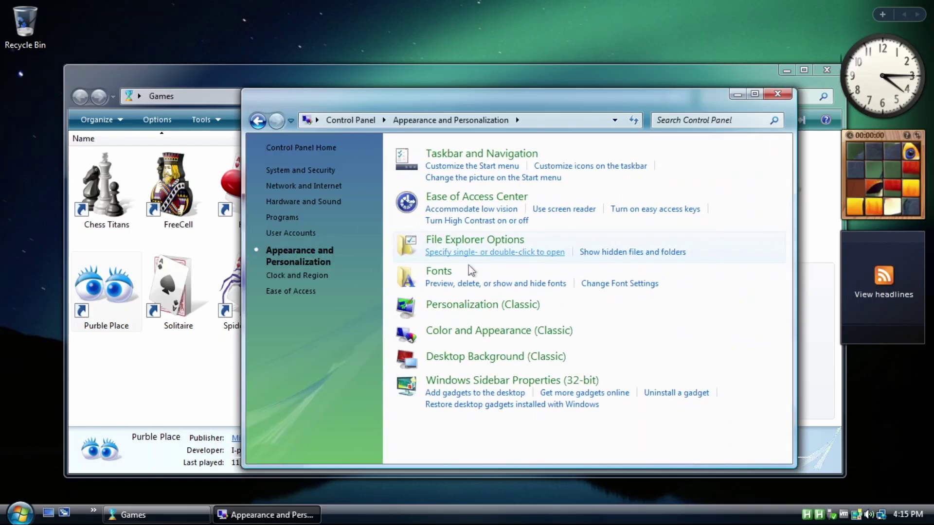
key("alt+Left")
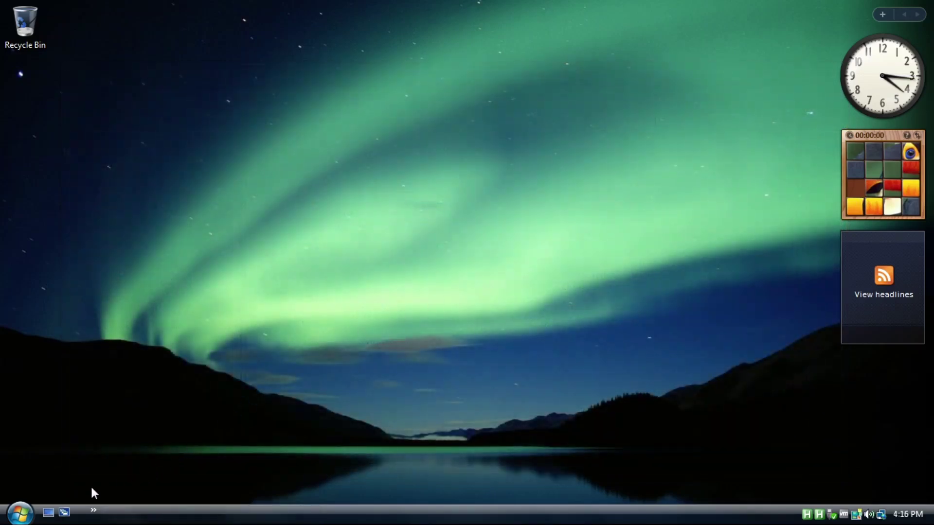
Step: Open Internet Explorer, move its window fully into view, and maximize it
left_click(26, 509)
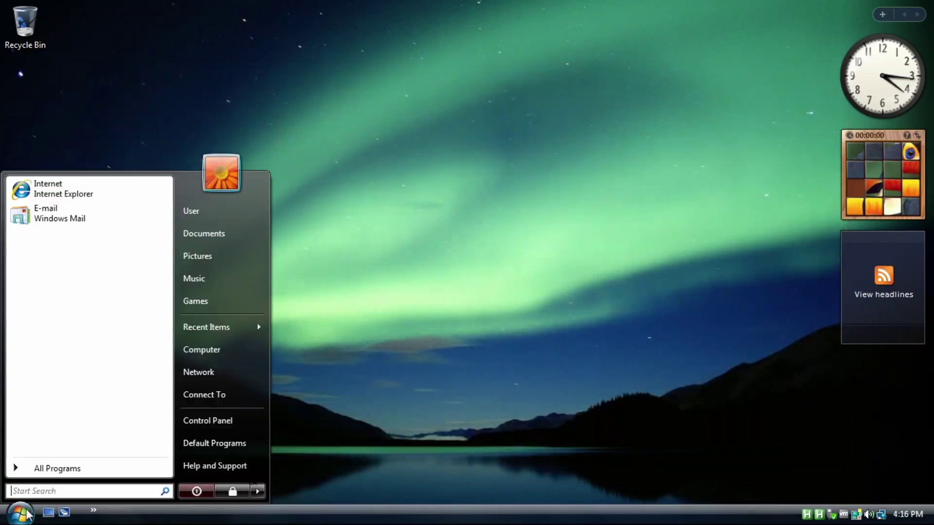
left_click(103, 194)
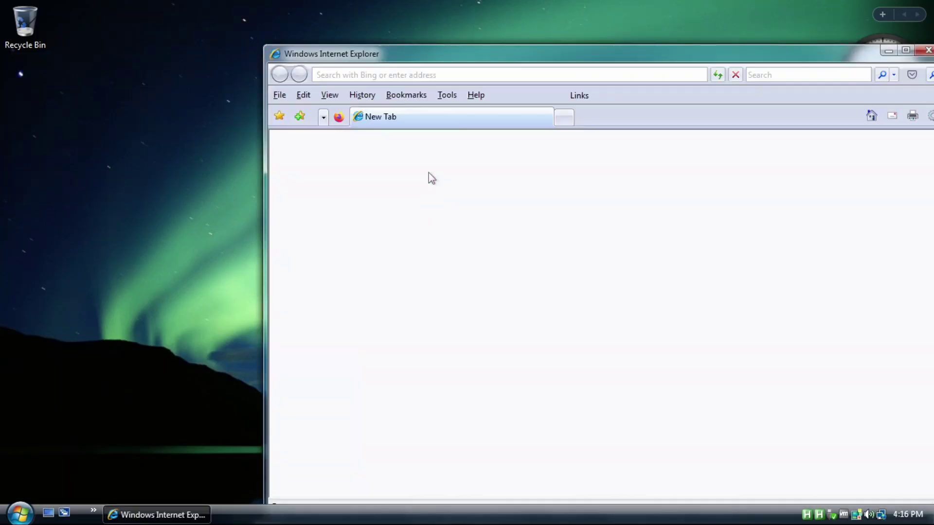
left_click_drag(416, 59, 219, 31)
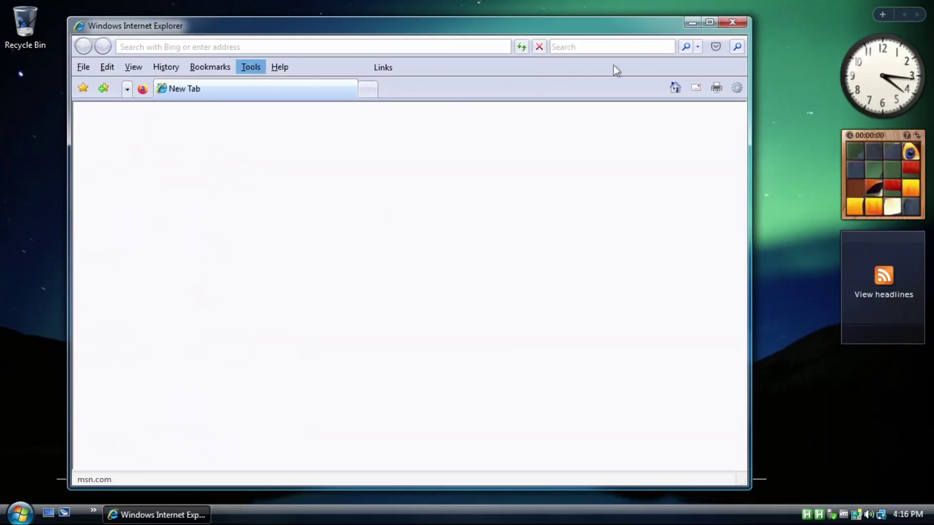
left_click(709, 22)
left_click(896, 91)
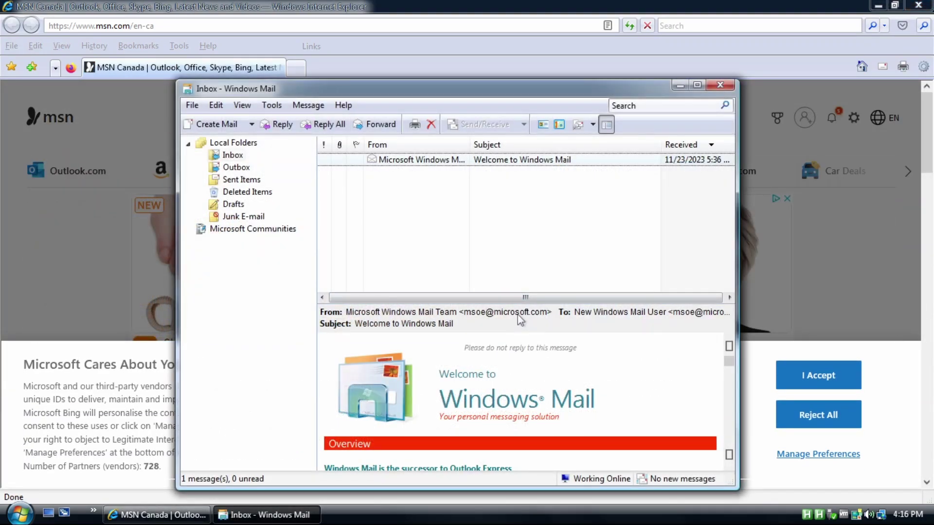
Step: Read through the "Welcome to Windows Mail" message in the Windows Mail inbox, past its junk e-mail and phishing filters section
scroll(523, 369, "down", 3)
scroll(510, 395, "up", 3)
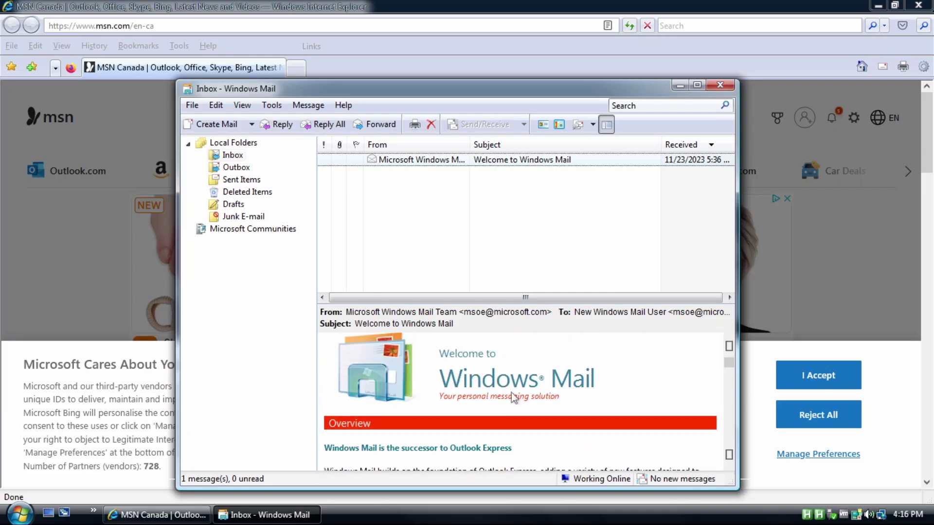
scroll(520, 394, "down", 12)
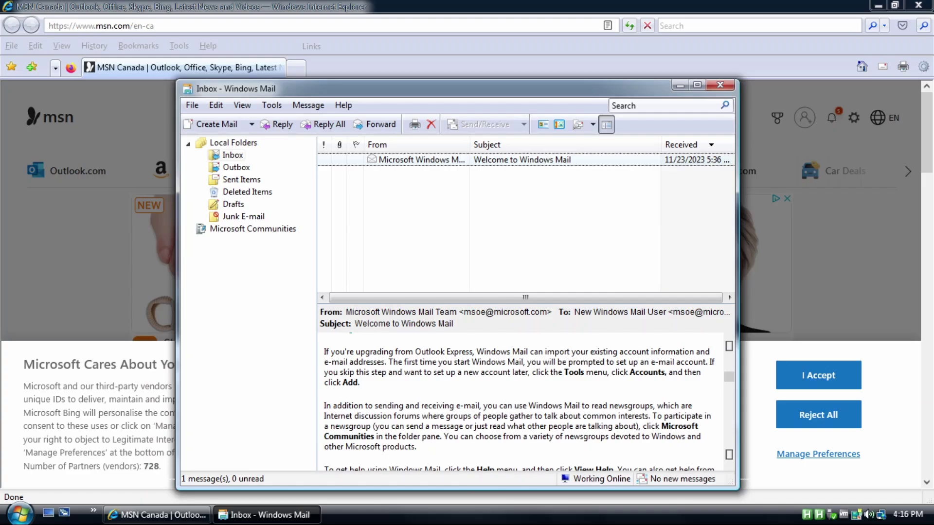
scroll(492, 403, "down", 10)
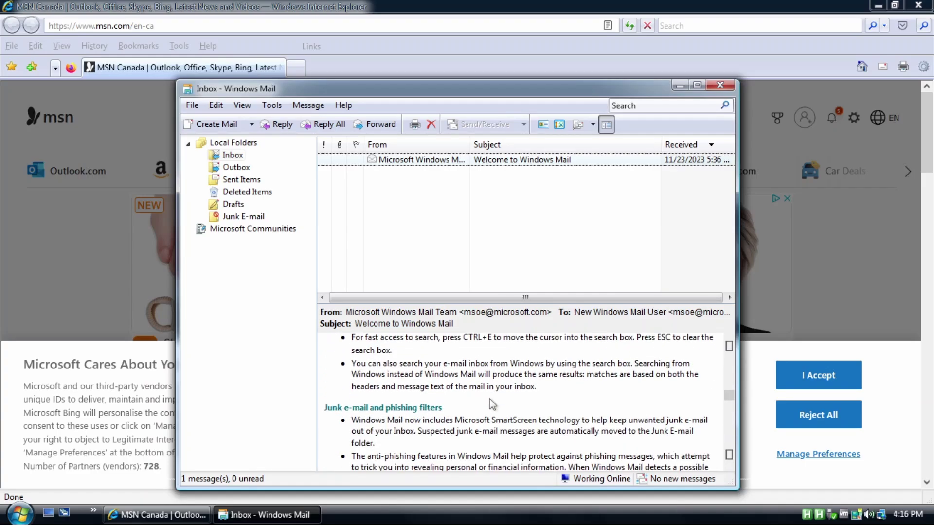
scroll(492, 403, "down", 5)
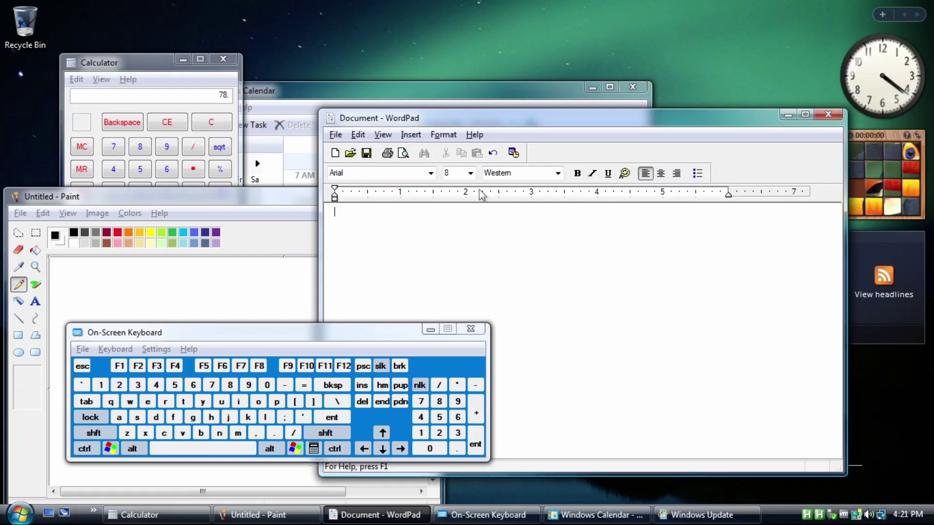
Step: Set the WordPad font size to 26 and write "Windows Vista Wordpad on Windows 10" in the blank document
left_click(470, 174)
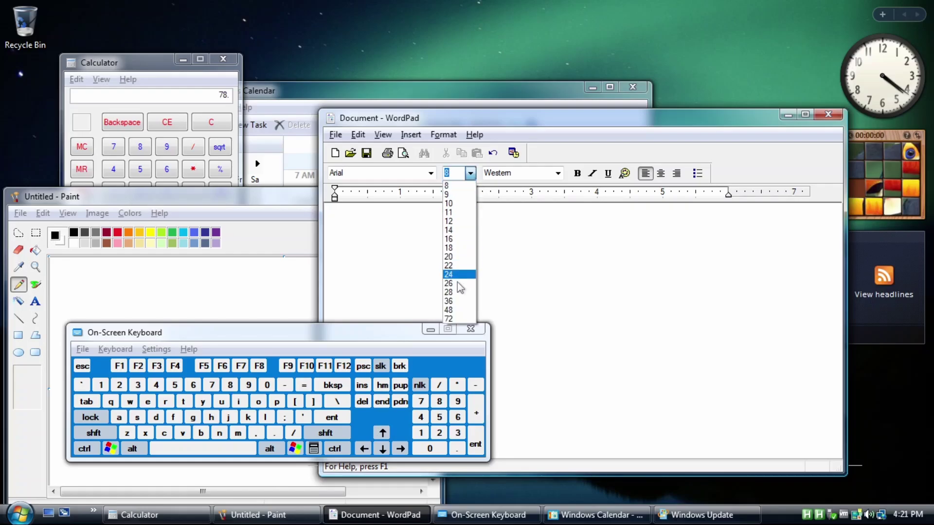
left_click(458, 283)
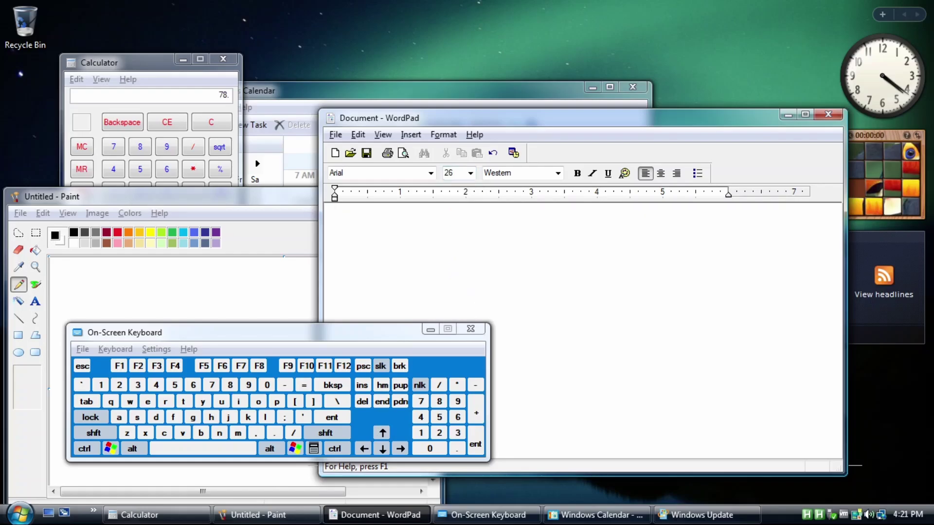
type("Windoqws")
key("BackSpace")
key("BackSpace")
key("BackSpace")
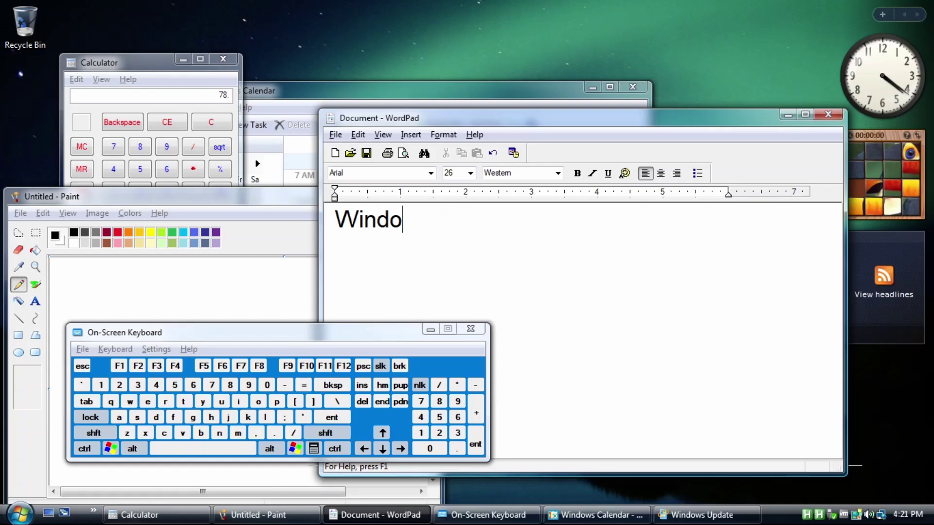
type("ws Vista ")
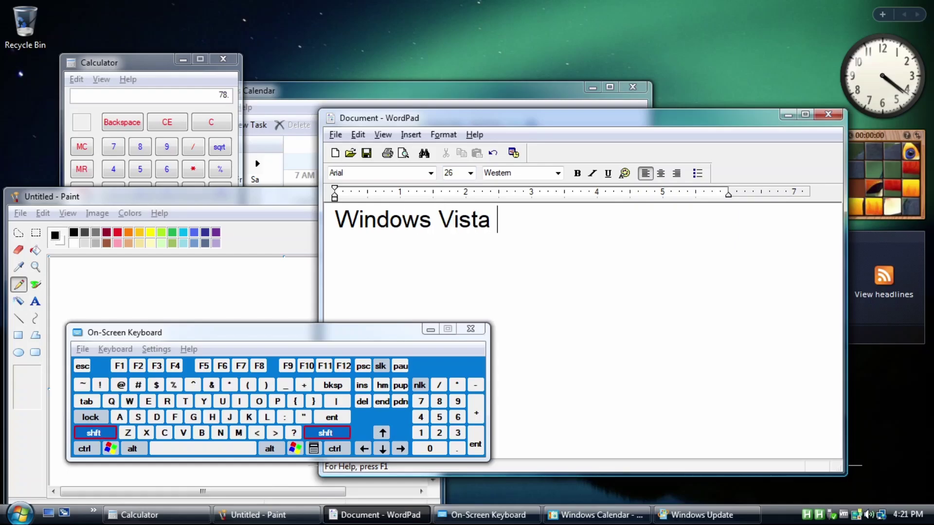
type("Wordpad ")
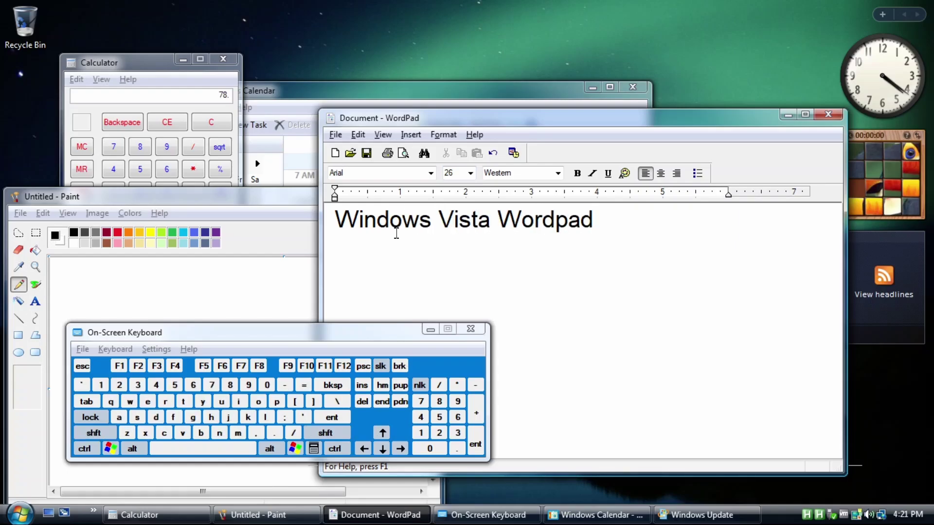
type("on Windows 10")
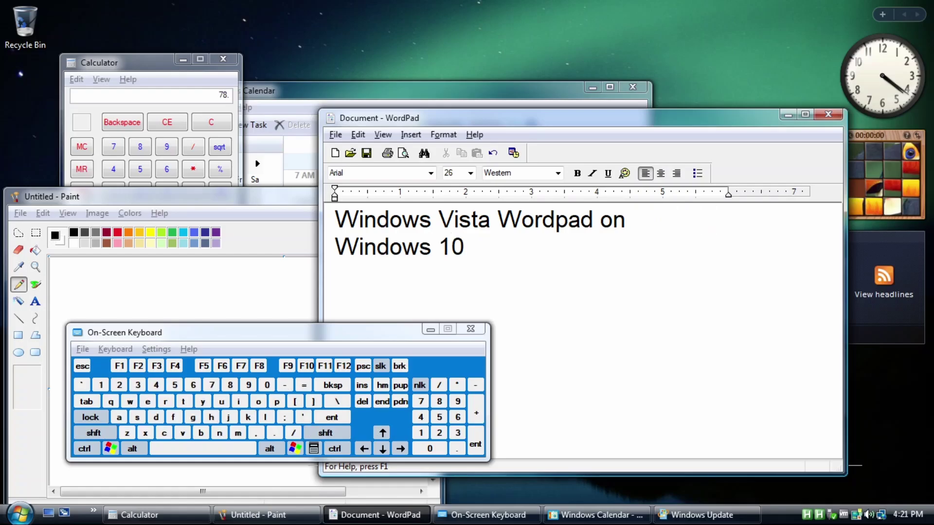
Step: Append "!!" to the end of the WordPad sentence using the On-Screen Keyboard
left_click(93, 433)
left_click(101, 385)
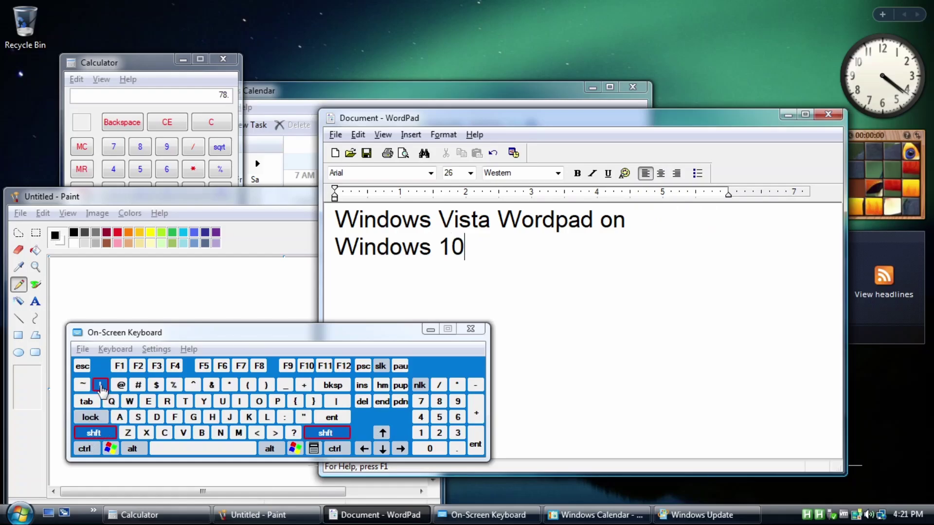
left_click(94, 433)
left_click(100, 384)
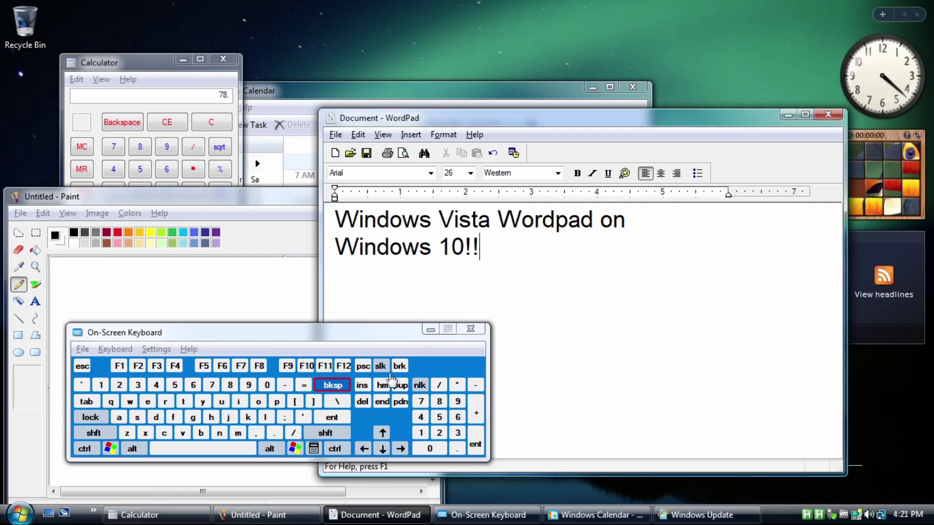
Step: Change the font of the entire WordPad text to Comic Sans MS
key("ctrl+a")
left_click(430, 173)
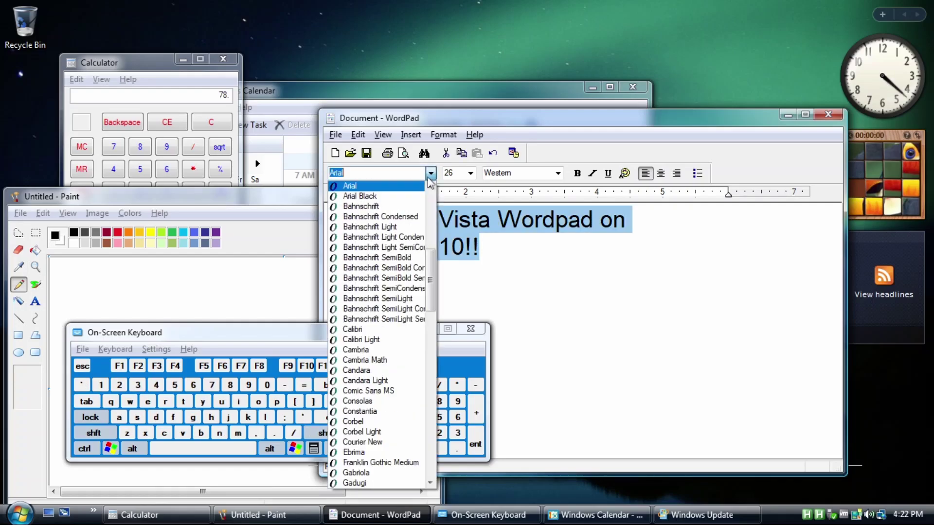
scroll(380, 275, "down", 7)
scroll(378, 269, "up", 1)
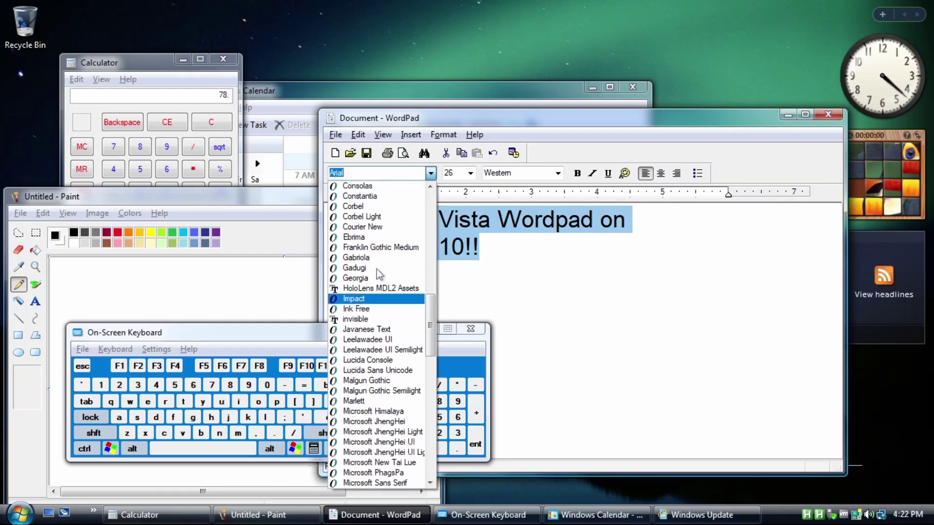
scroll(381, 288, "up", 1)
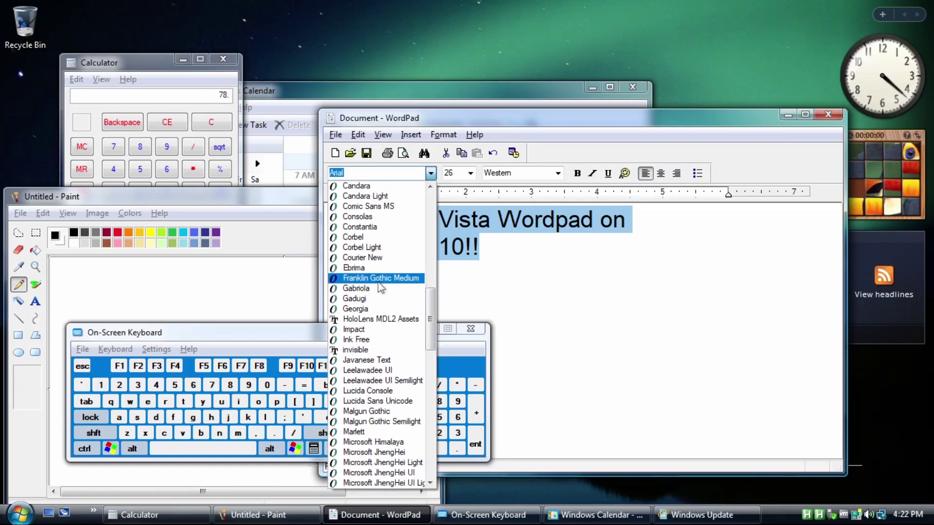
left_click(373, 207)
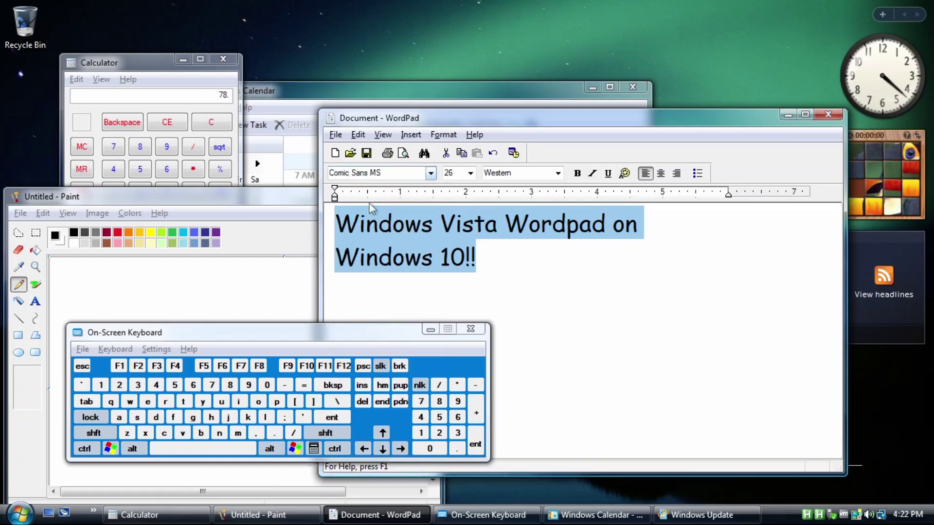
Step: Make the selected WordPad text bold, color it Lime, and clear the selection
left_click(577, 173)
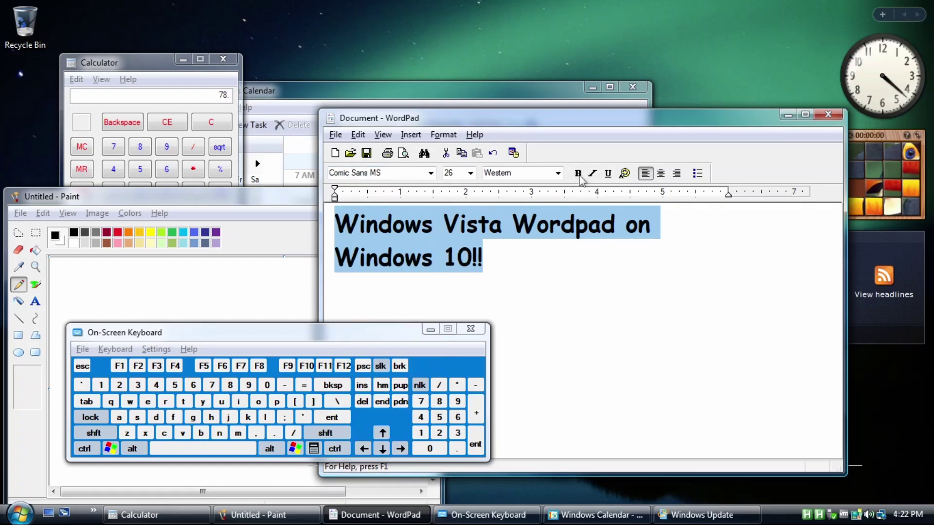
left_click(624, 173)
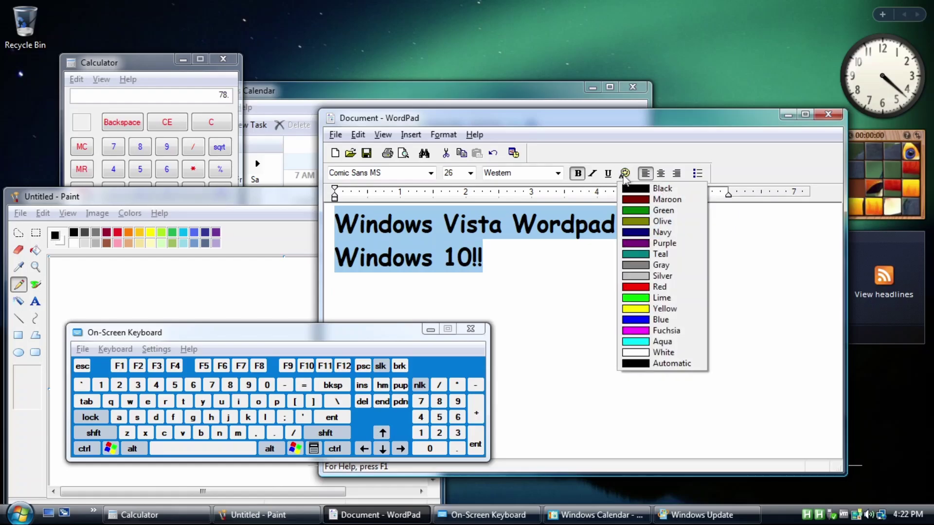
left_click(657, 298)
left_click(483, 257)
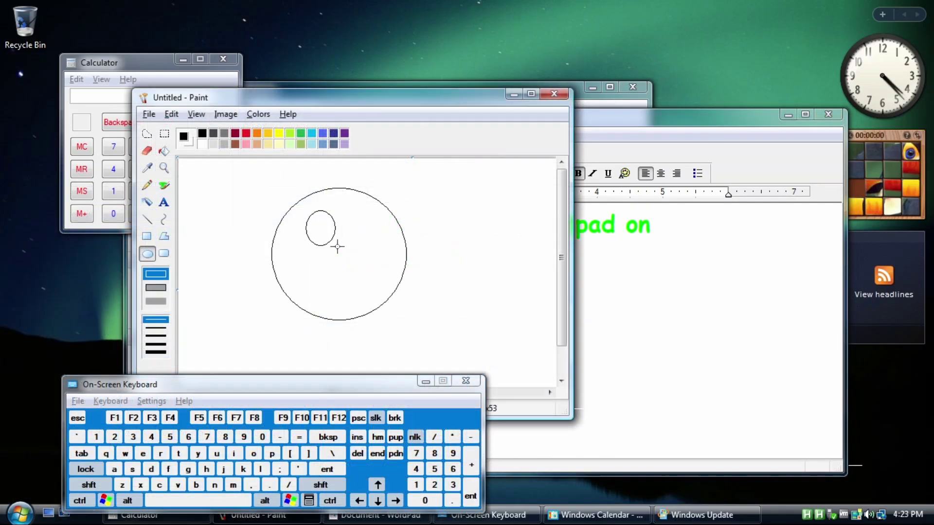
Step: Complete the face outline in Paint with a second round eye and a freehand pencil smile
left_click_drag(336, 244, 381, 241)
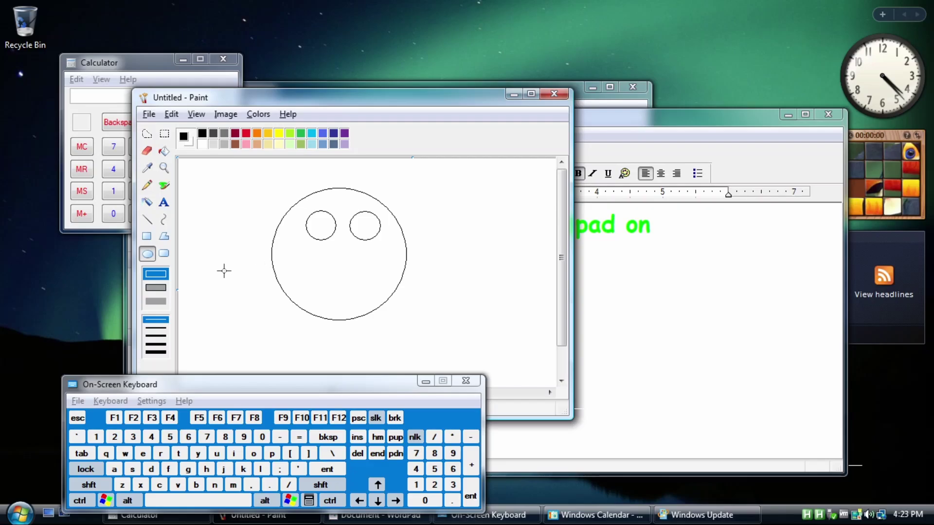
left_click(147, 186)
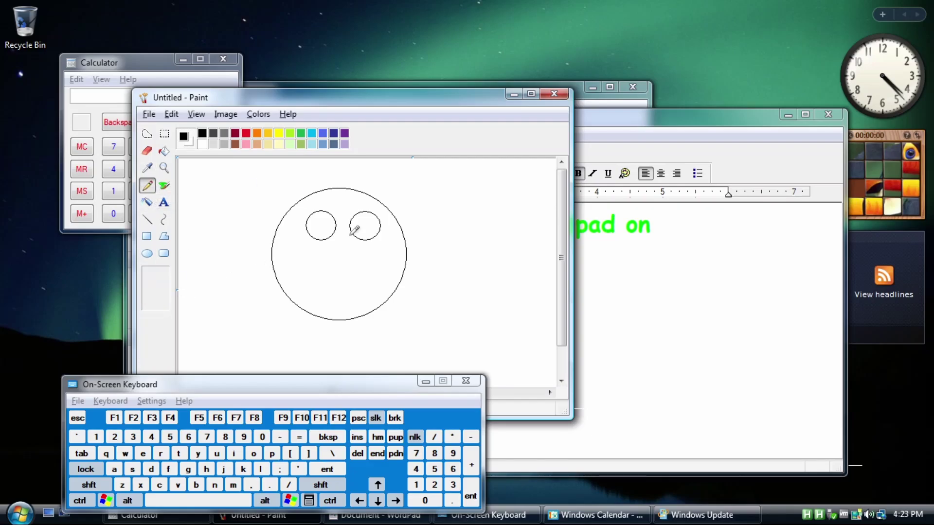
left_click_drag(302, 275, 393, 274)
Step: Fill the smiley's face with yellow and both of its eyes with black
left_click(164, 151)
left_click(278, 133)
left_click(296, 233)
left_click(202, 134)
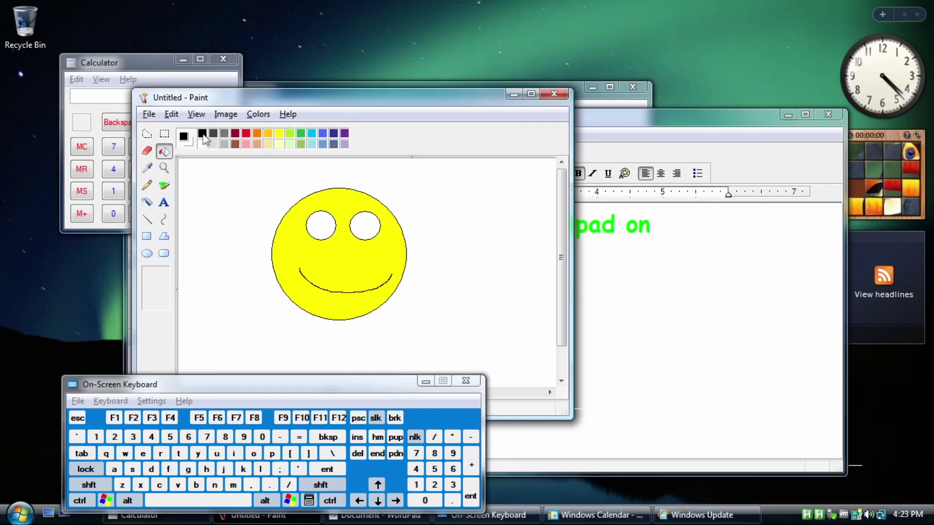
left_click(326, 226)
left_click(373, 223)
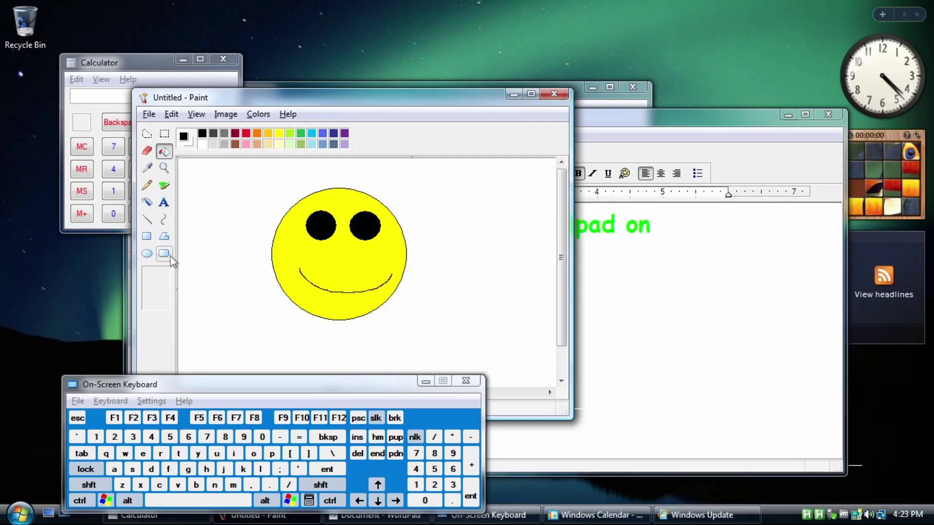
Step: Draw a black-outlined rectangle below and left of the smiley, fill it lime green, and start a polygon to the face's right
left_click(147, 236)
left_click_drag(208, 308, 286, 367)
left_click(290, 133)
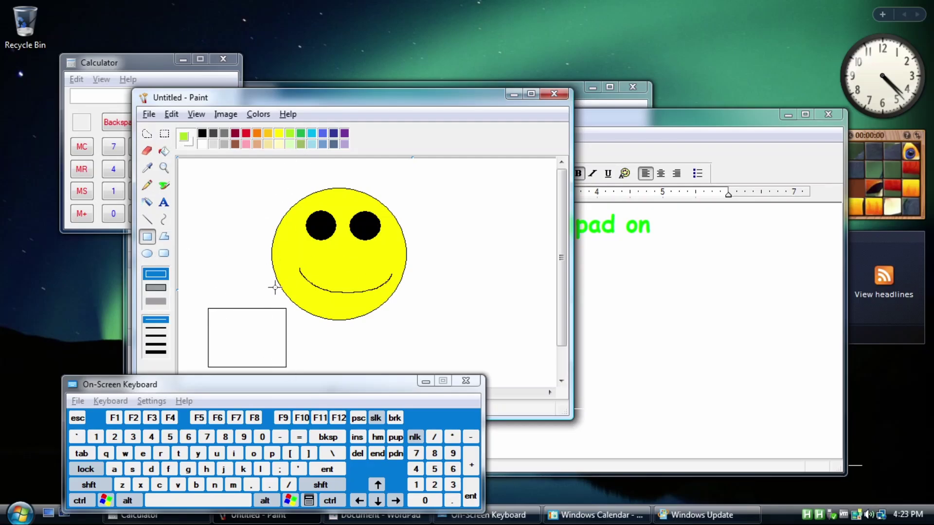
left_click(164, 151)
left_click(255, 326)
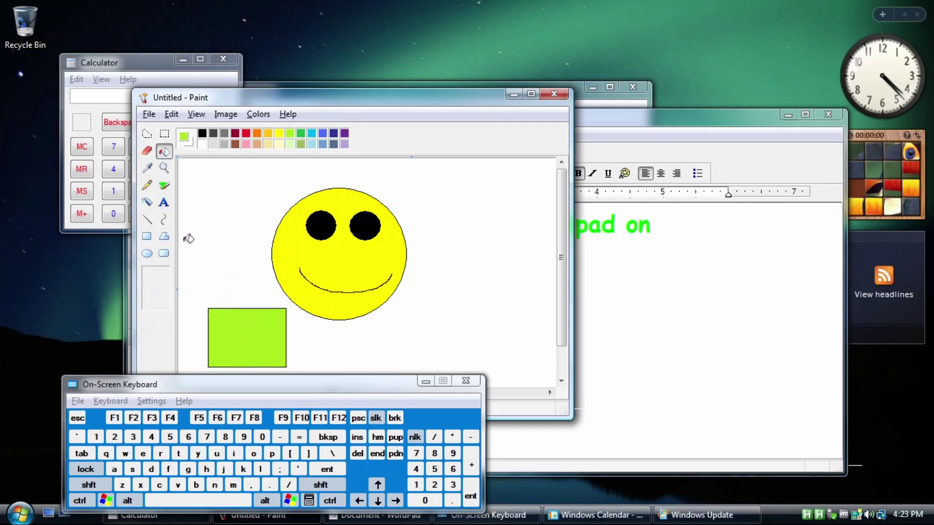
left_click(164, 236)
left_click_drag(397, 209, 509, 329)
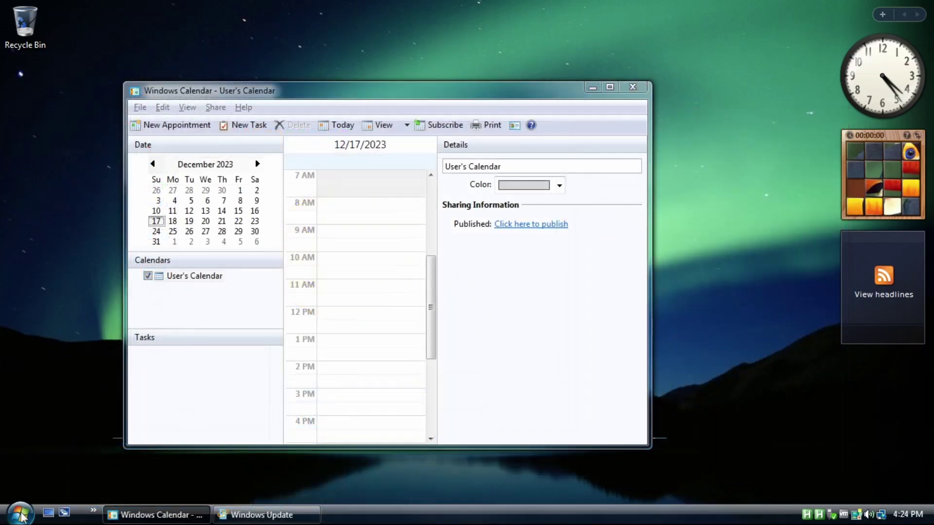
Step: Open Windows DVD Maker, proceed to the page for adding pictures and video, and move its window aside from Windows Calendar
left_click(19, 514)
left_click(59, 469)
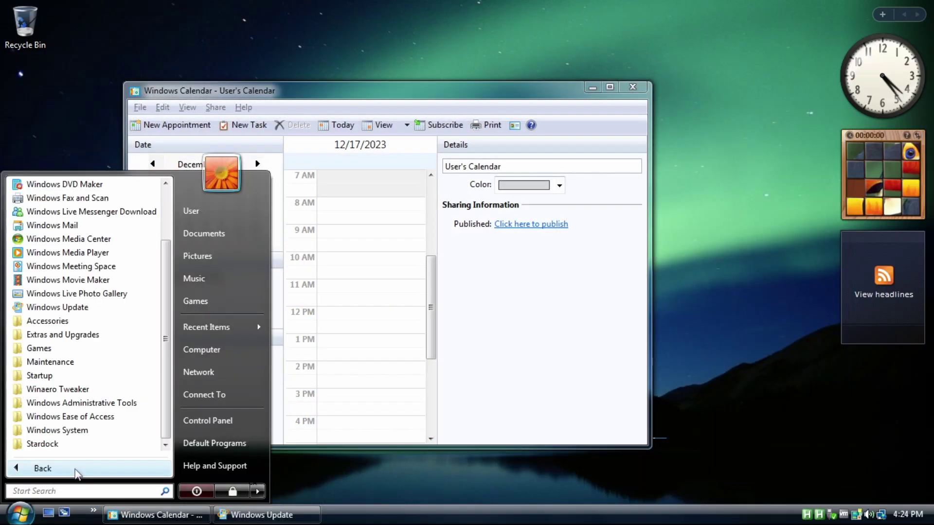
scroll(78, 362, "up", 2)
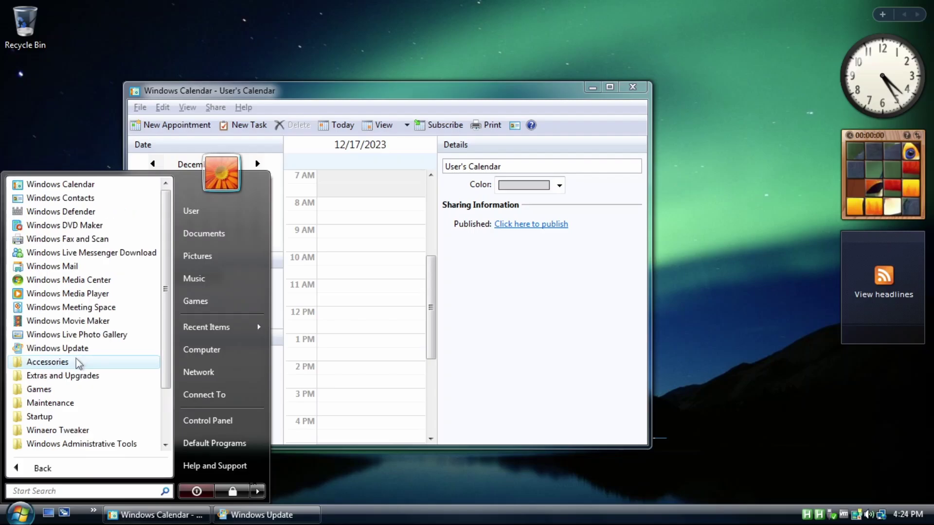
left_click(77, 257)
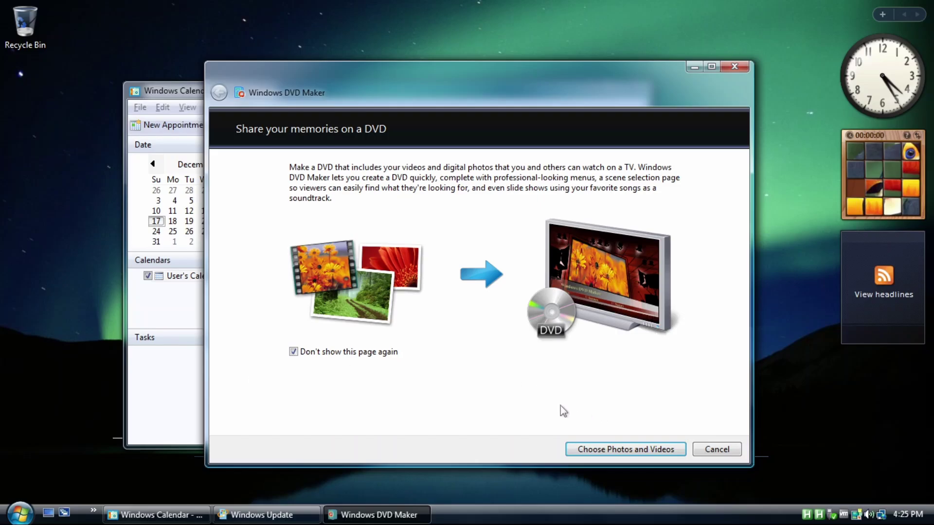
left_click(624, 447)
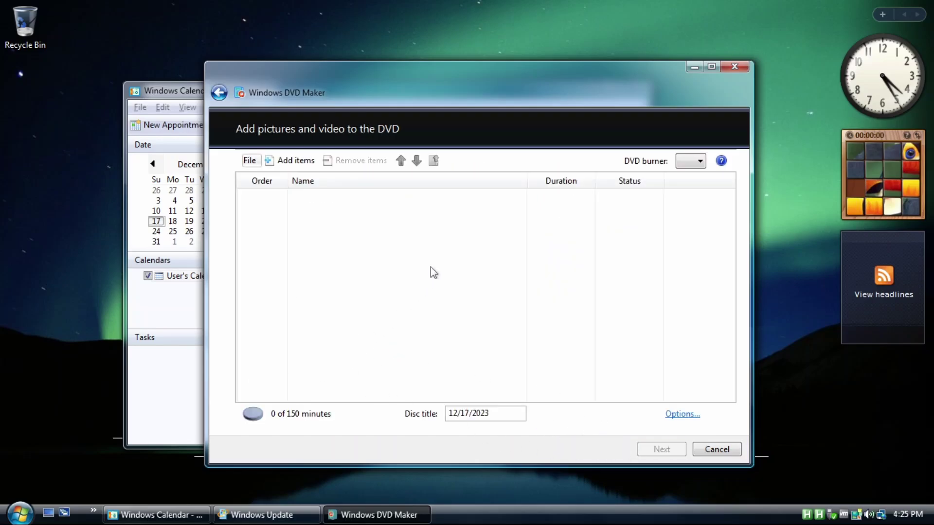
left_click_drag(299, 85, 423, 104)
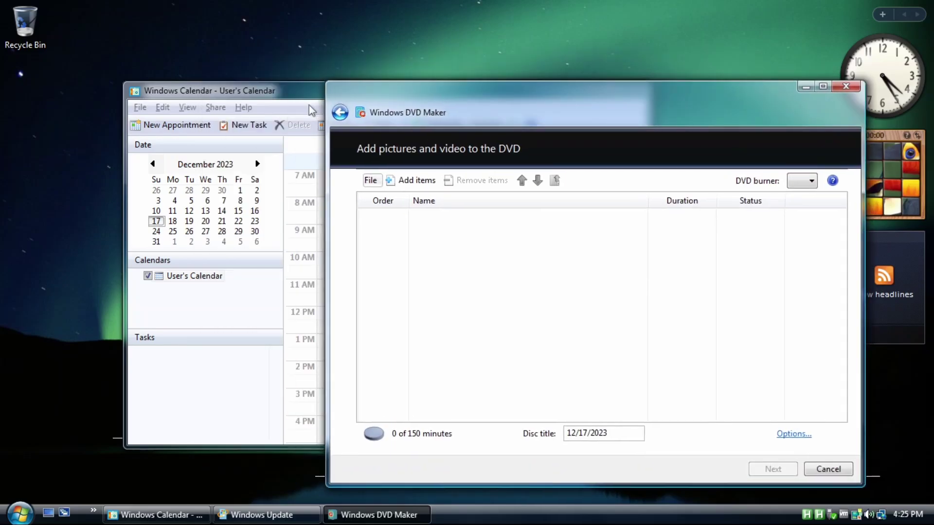
Step: Move the Windows Calendar window clear of Windows DVD Maker and open Windows Movie Maker
left_click_drag(275, 92, 204, 73)
left_click(20, 514)
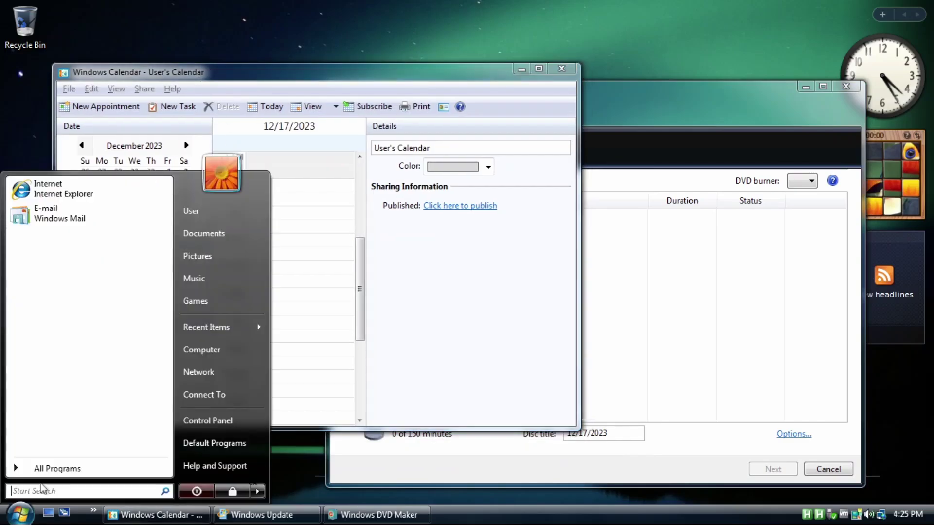
left_click(53, 467)
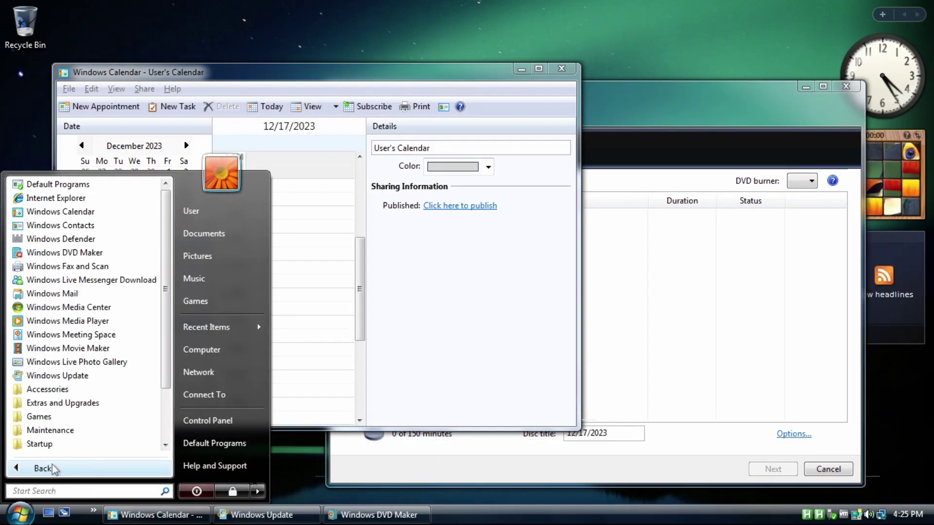
left_click(67, 348)
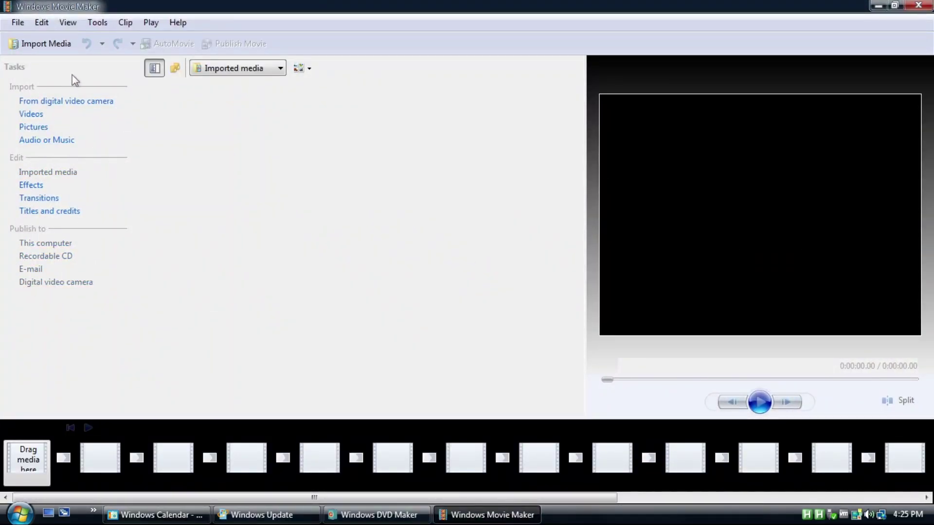
Step: Look through Movie Maker's commands and storyboard, and restore its maximized window to a smaller size over the other windows
left_click(19, 23)
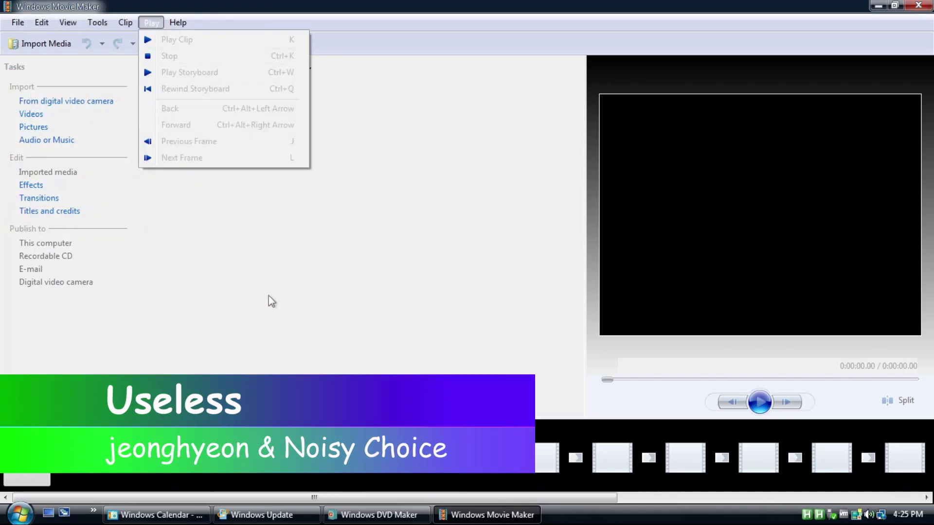
left_click(352, 302)
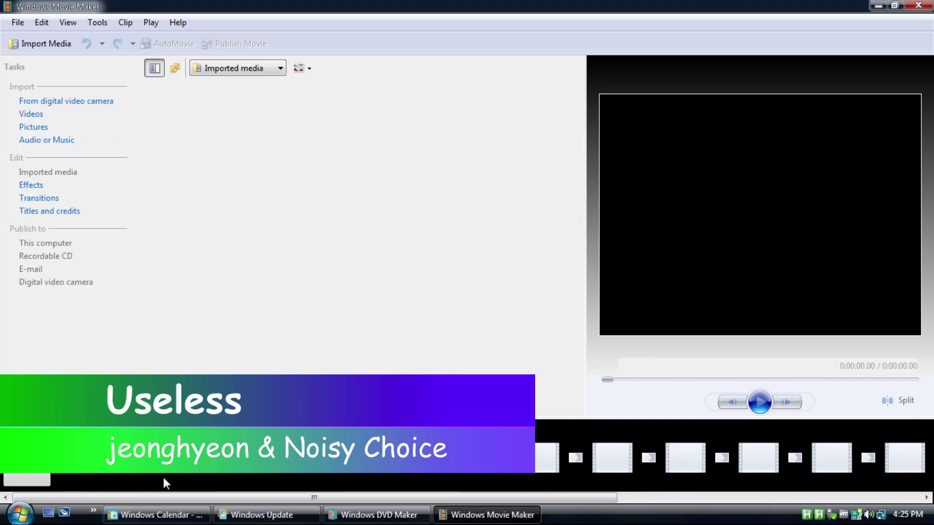
left_click_drag(249, 497, 552, 497)
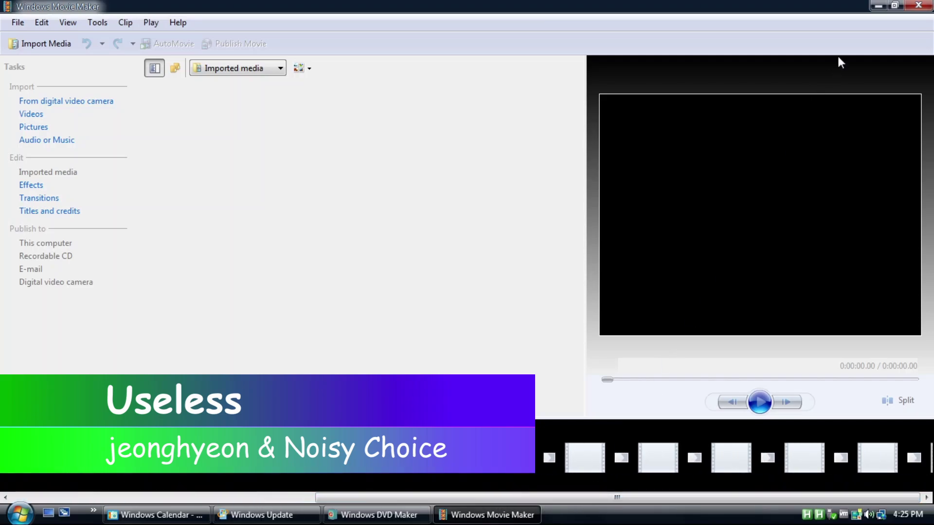
left_click(894, 5)
left_click_drag(441, 40, 498, 153)
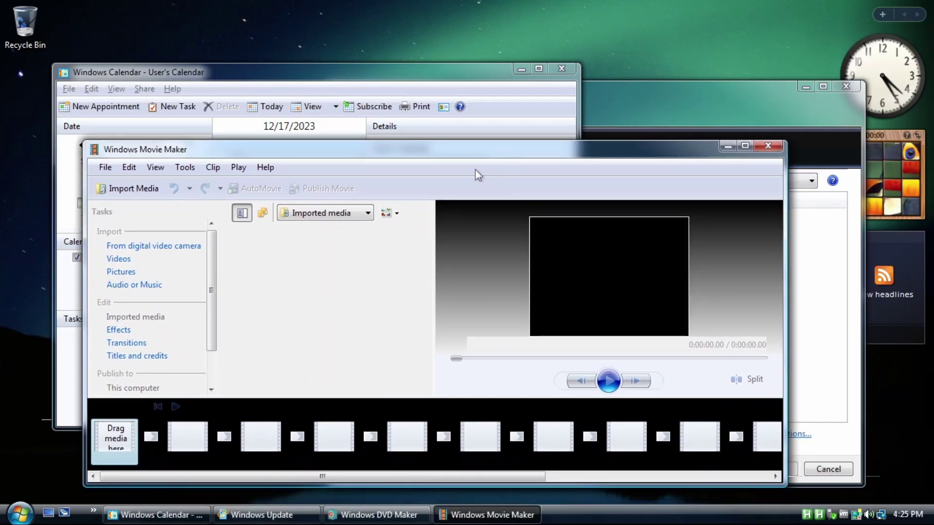
Step: Open Windows Contacts and move its window over Windows Movie Maker
left_click(19, 514)
left_click(56, 468)
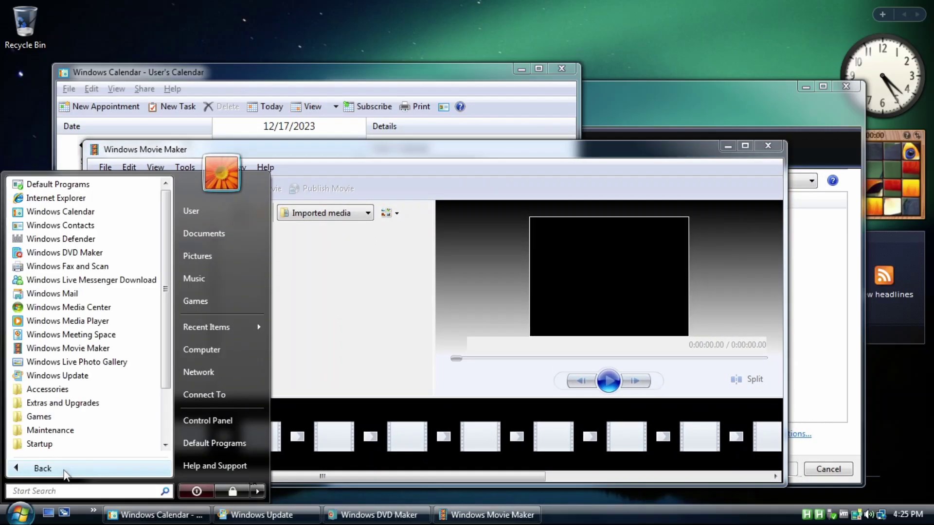
left_click(122, 227)
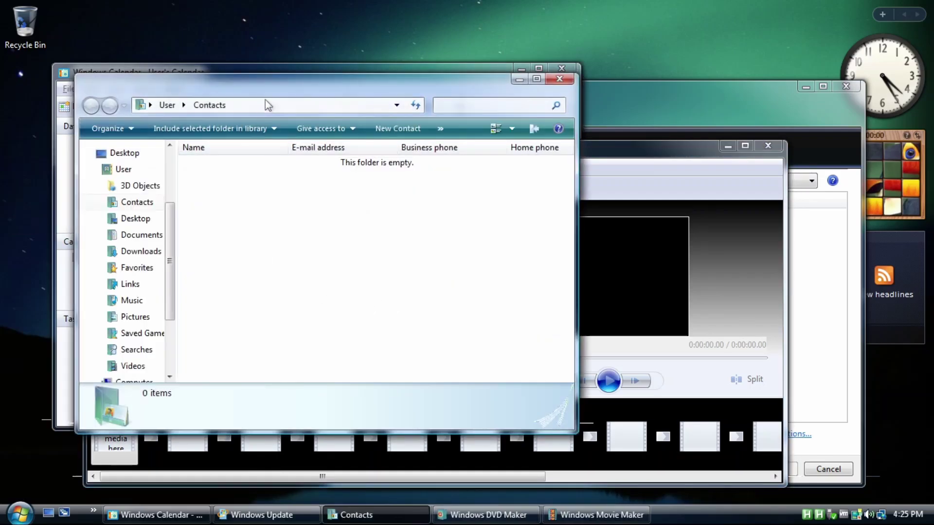
left_click_drag(282, 90, 443, 155)
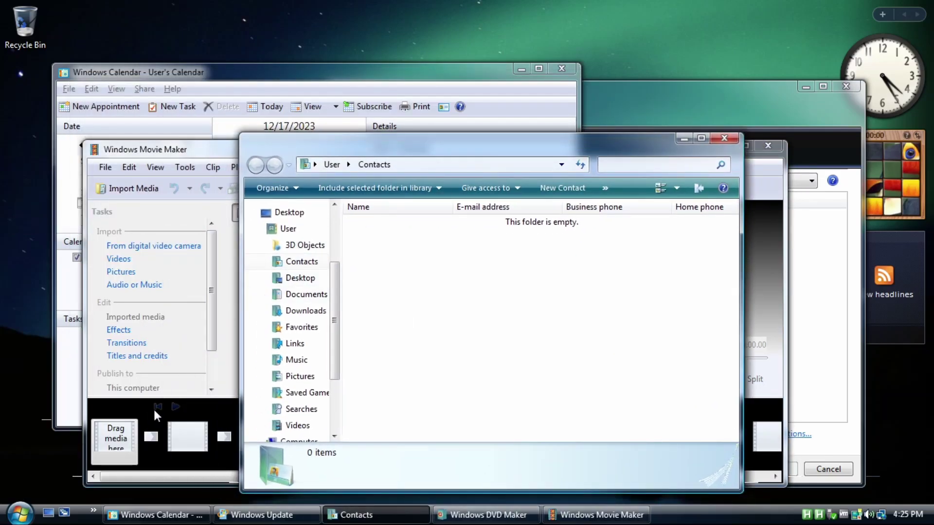
Step: Open Windows Defender, read its status message and dismiss it
left_click(20, 514)
left_click(68, 468)
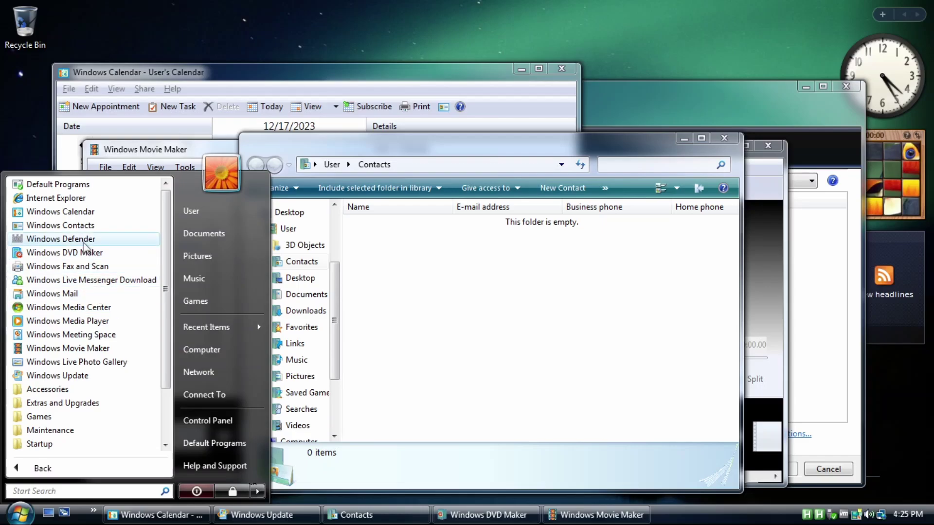
left_click(409, 252)
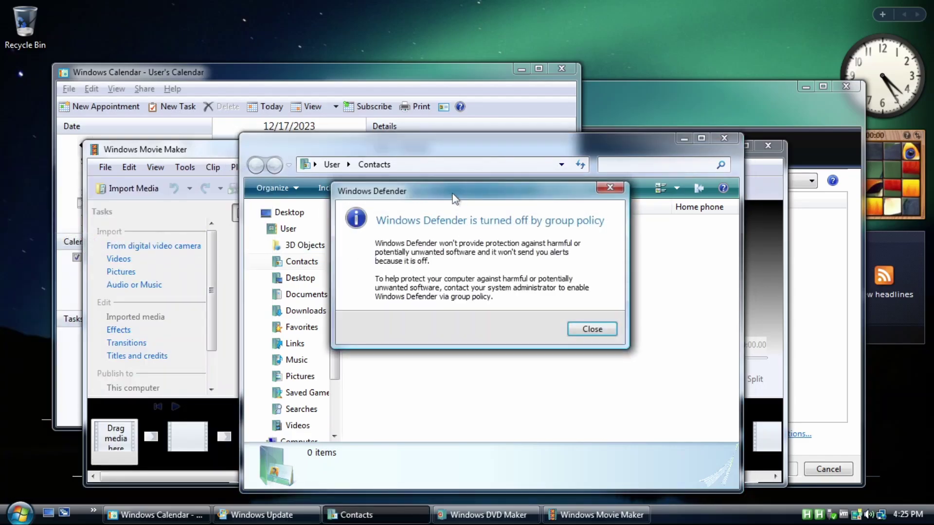
left_click(578, 353)
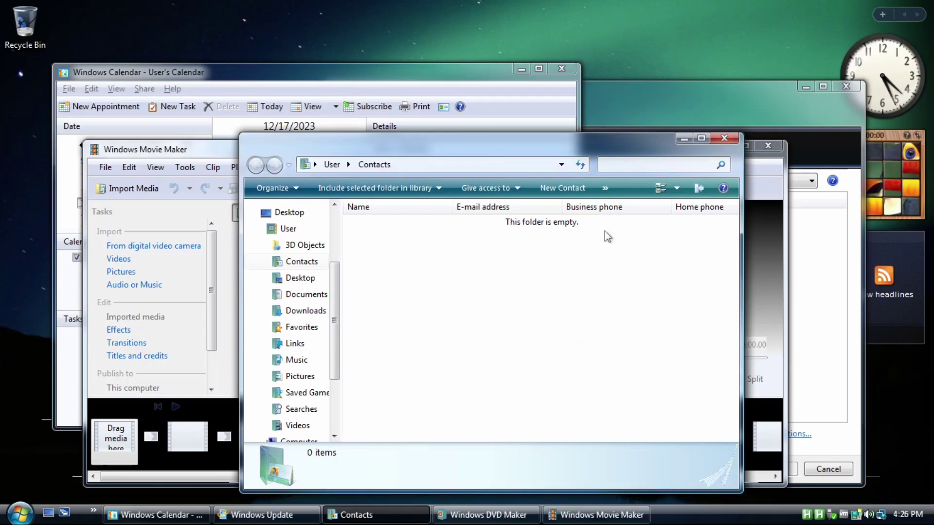
right_click(647, 54)
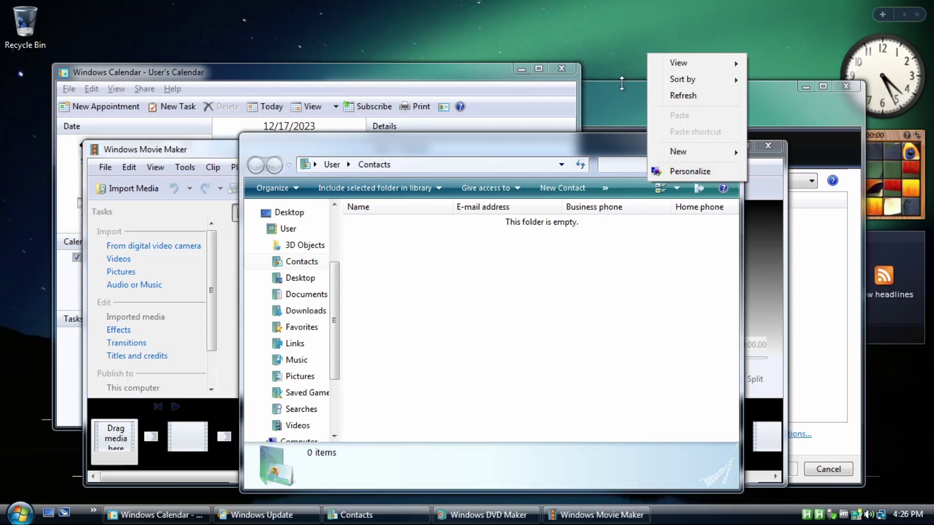
left_click(641, 270)
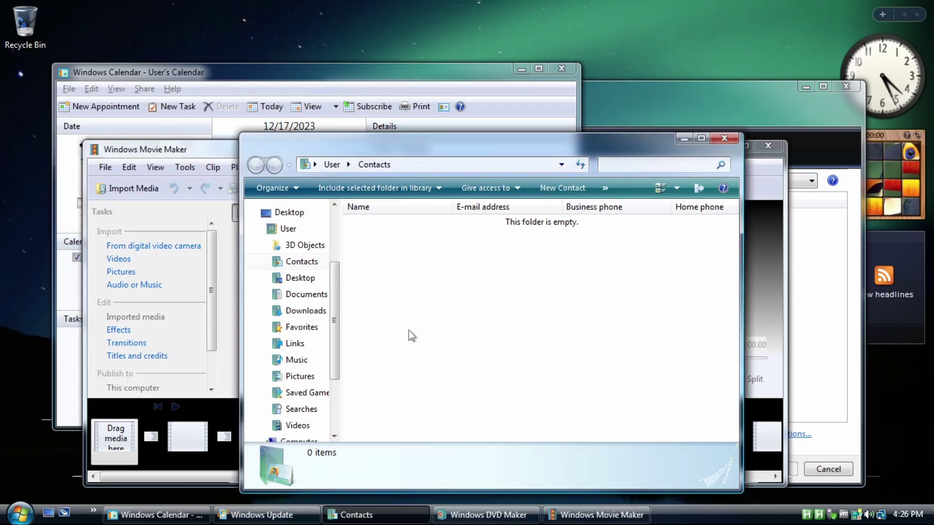
Step: Open Windows Journal from the Tablet PC accessories and move its window down over Windows Movie Maker
left_click(20, 514)
left_click(36, 468)
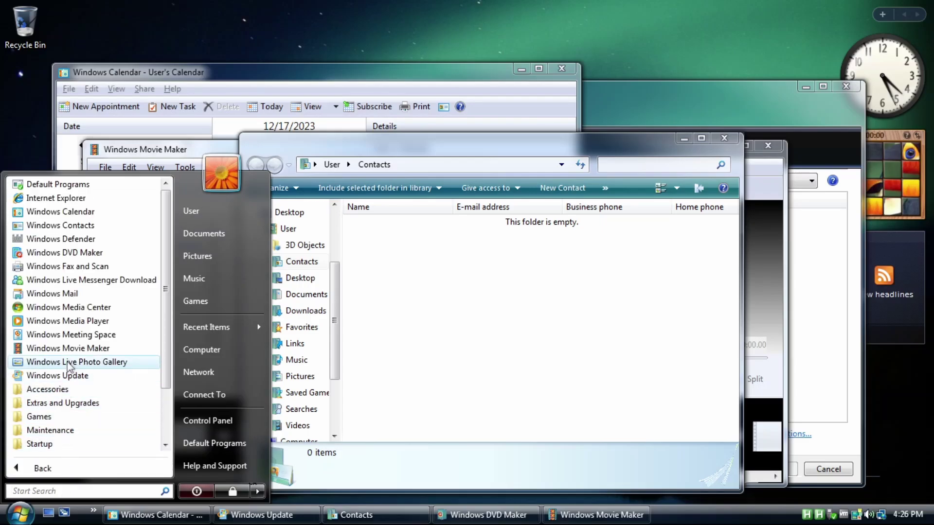
left_click(64, 389)
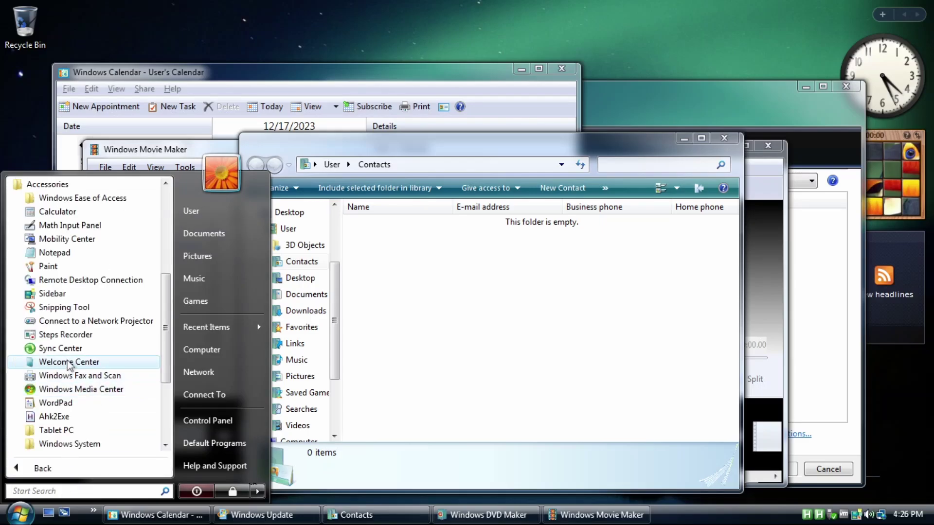
scroll(73, 363, "down", 2)
left_click(78, 348)
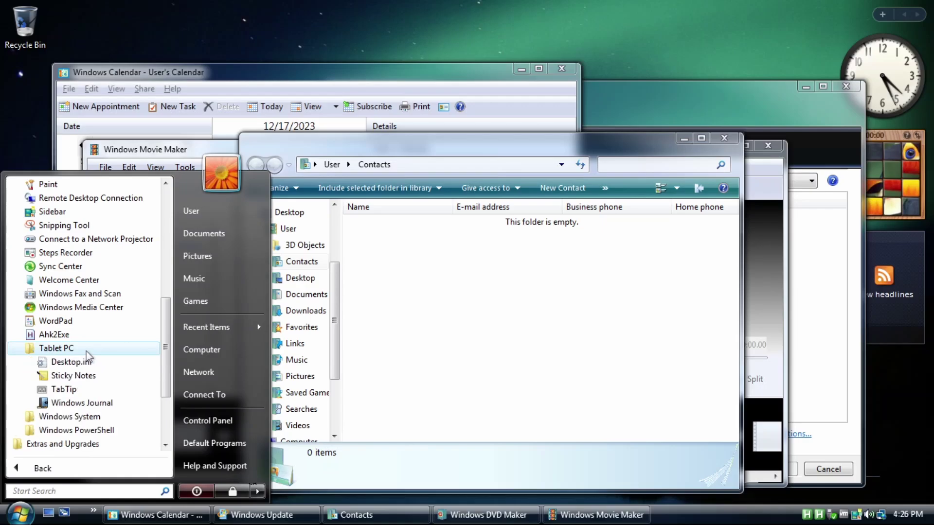
scroll(87, 357, "down", 1)
left_click(93, 361)
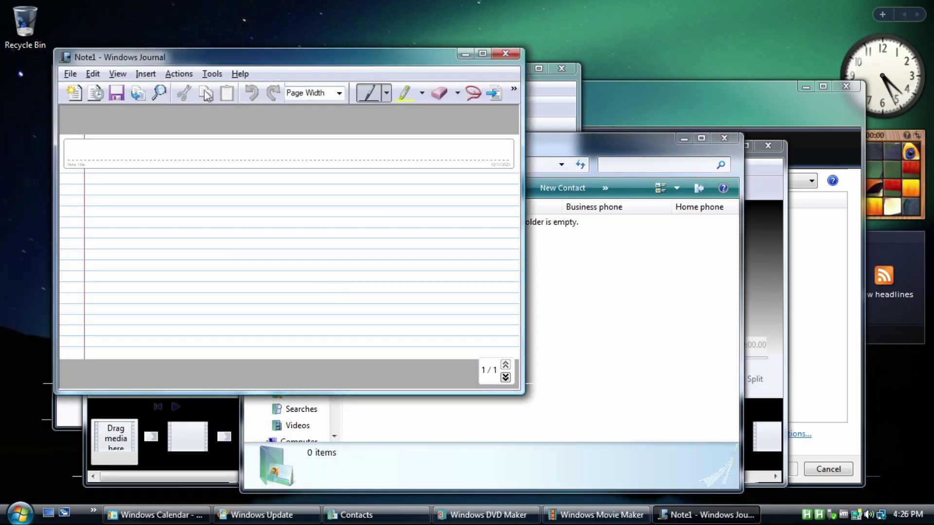
left_click_drag(217, 58, 220, 149)
Step: Open Sticky Notes, put an ink dot on the note and move it so it mostly clears the Windows Journal page
left_click_drag(267, 74, 323, 252)
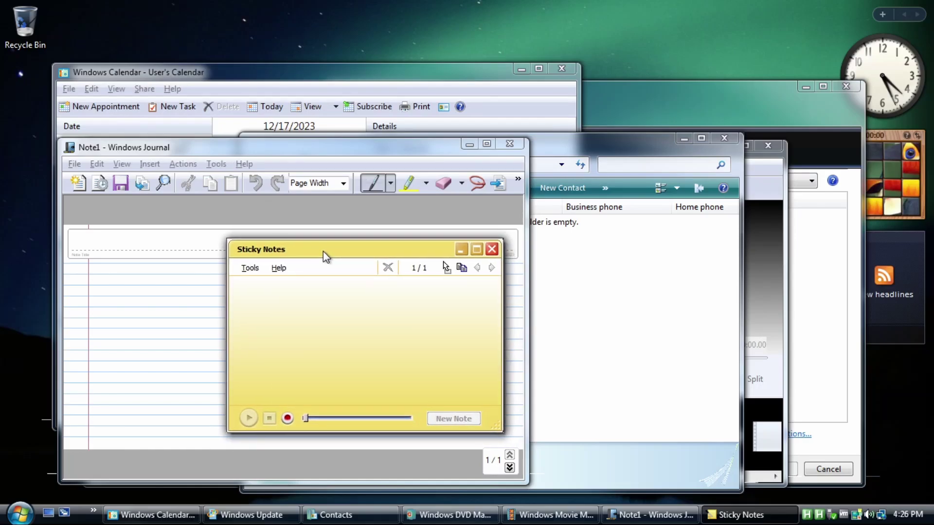
left_click(320, 300)
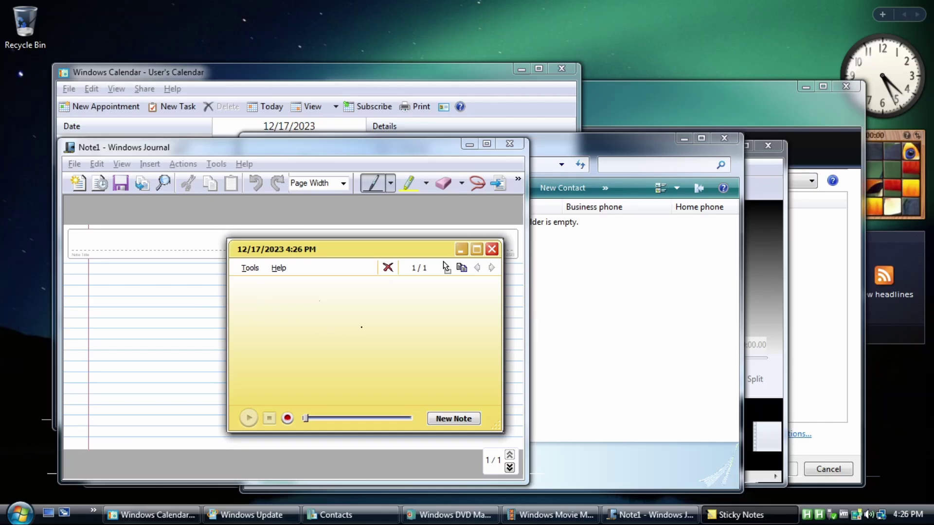
left_click_drag(327, 247, 512, 228)
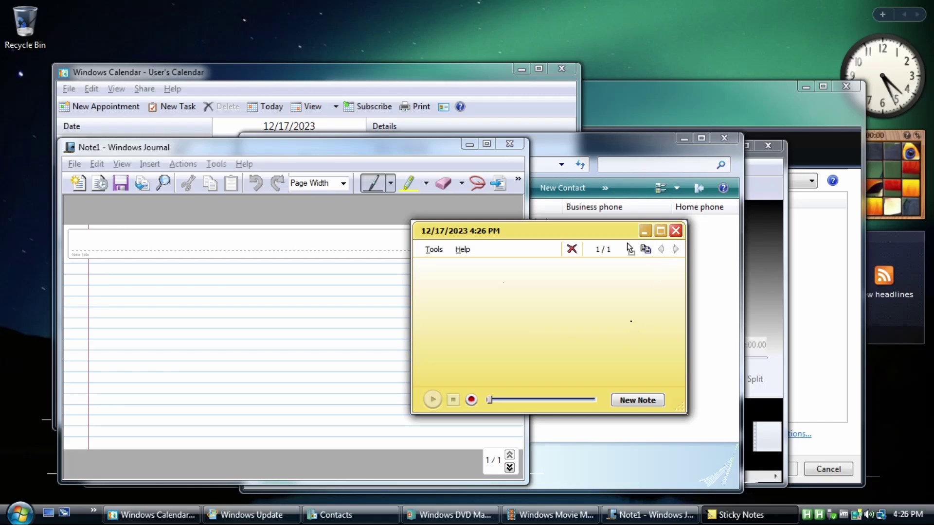
left_click_drag(535, 231, 590, 227)
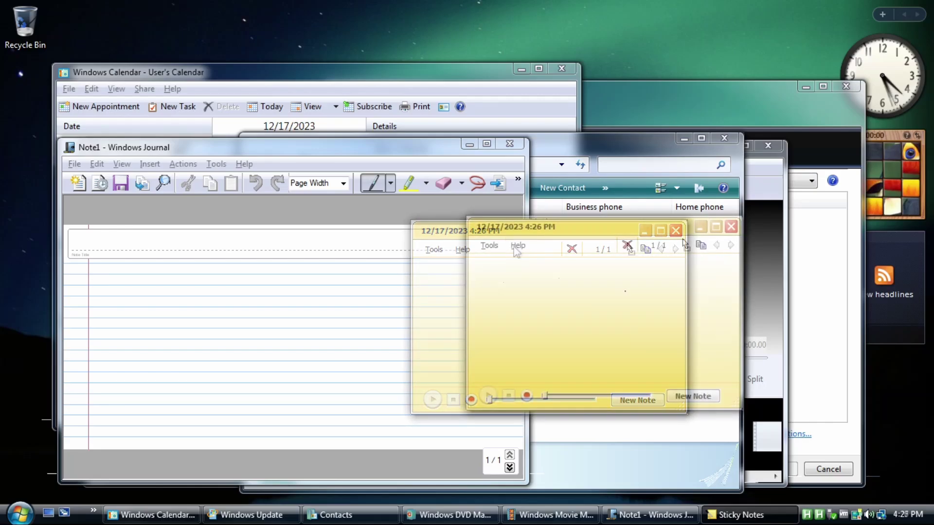
Step: Examine the help, note and option commands available in Sticky Notes, and close the note window
left_click(517, 245)
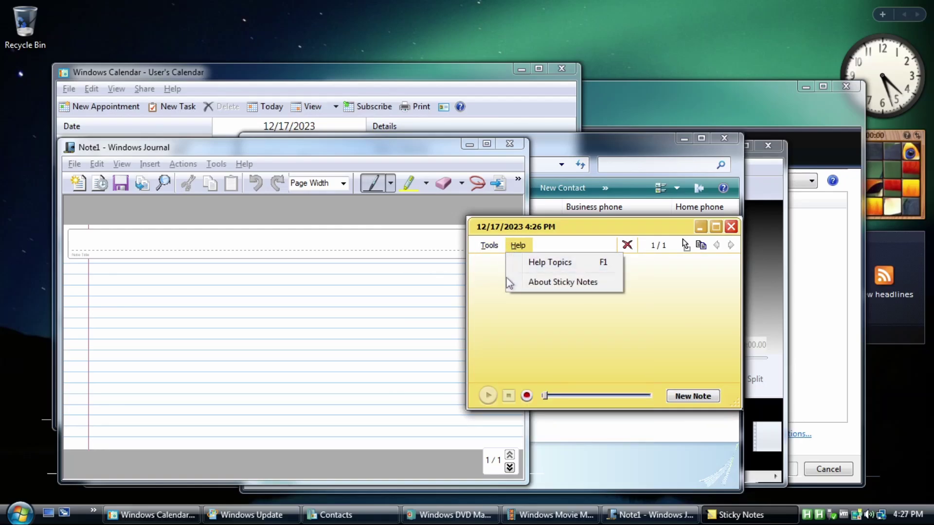
mouse_move(488, 245)
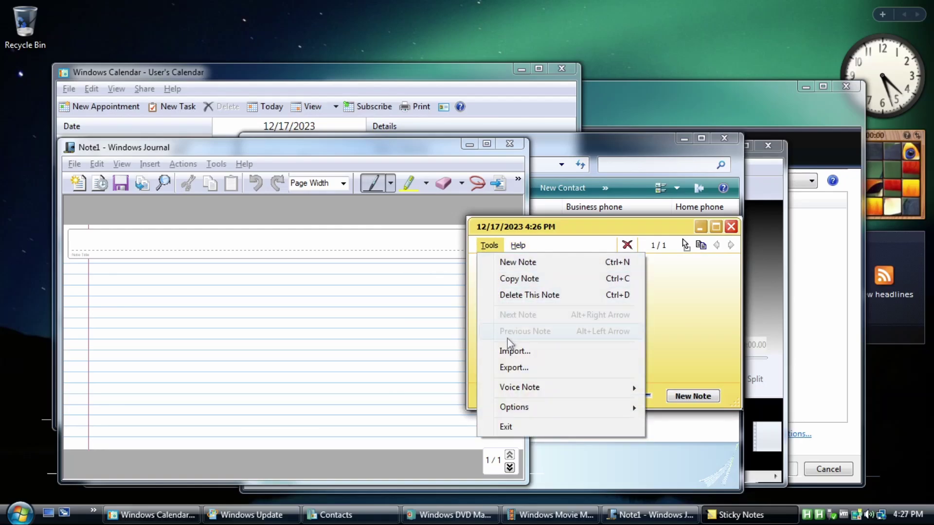
mouse_move(530, 407)
left_click(551, 228)
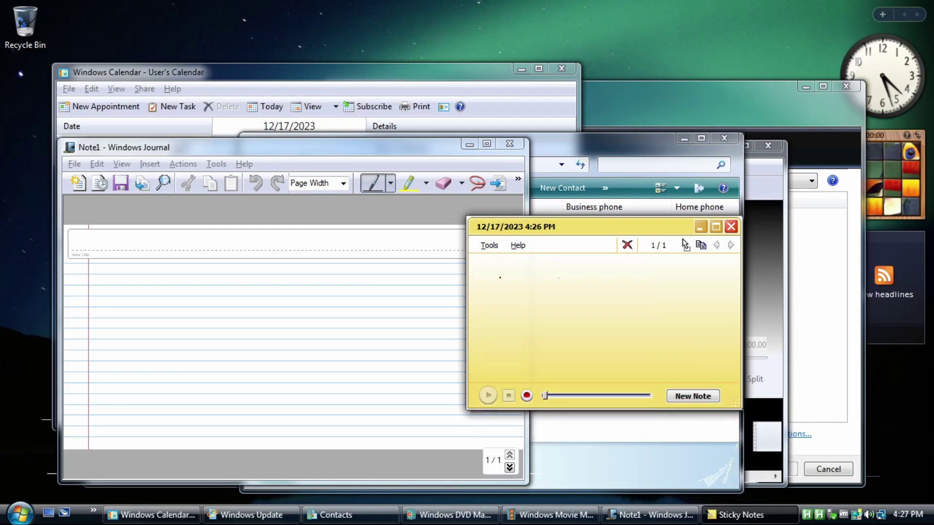
key("alt+F4")
Step: Open the Appearance and Personalization settings for the desktop and shift their window slightly
right_click(654, 54)
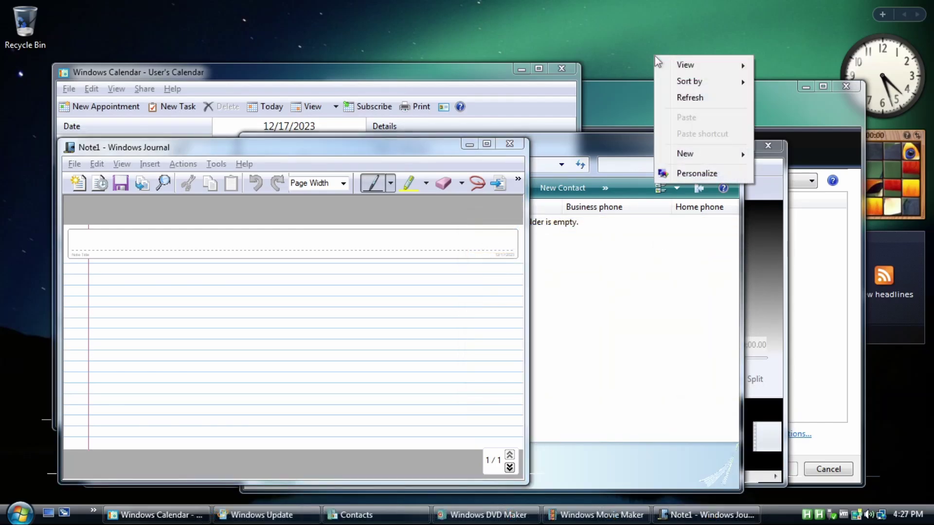
left_click(677, 173)
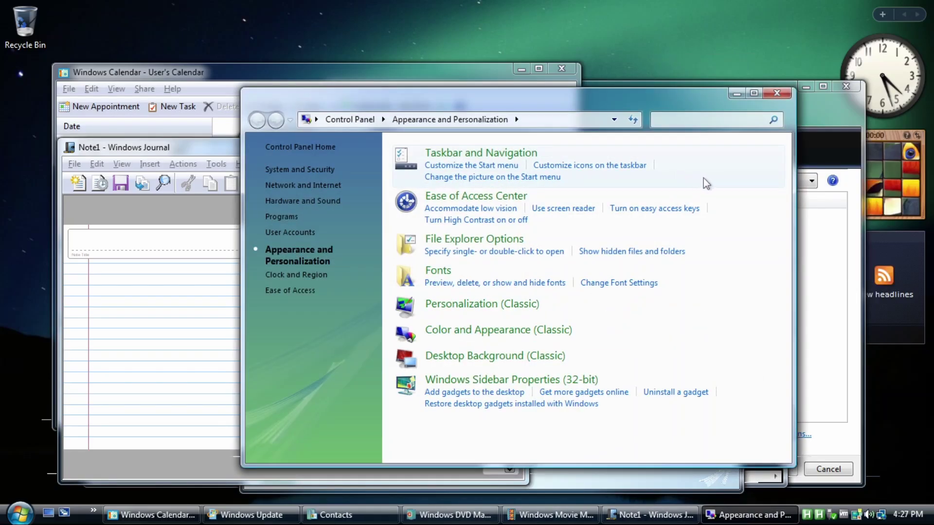
left_click_drag(602, 99, 585, 101)
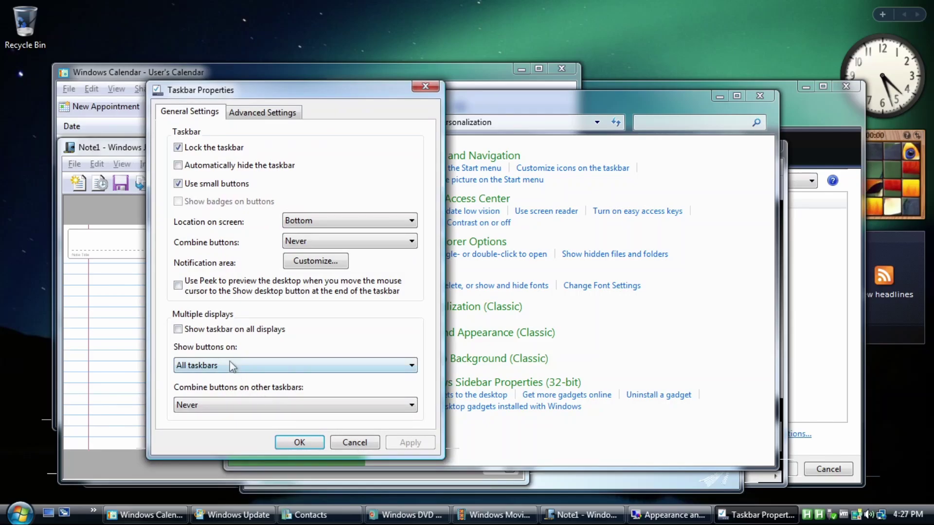
Step: Unlock the taskbar in Taskbar Properties and lock it again, applying each change
left_click(214, 148)
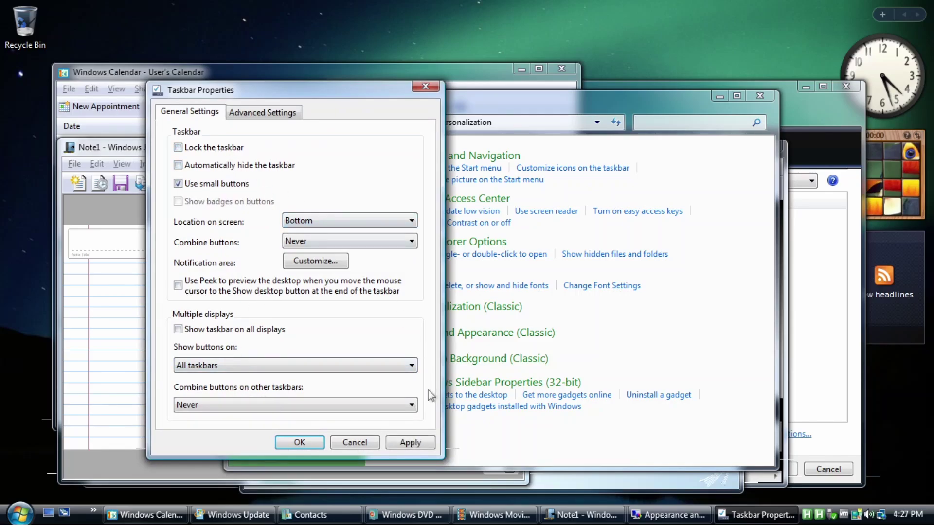
left_click(416, 444)
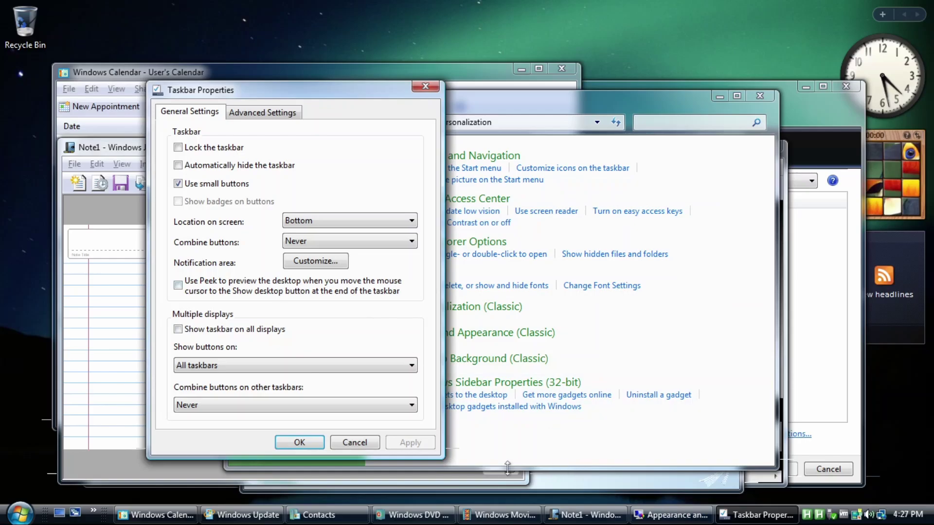
left_click(213, 149)
left_click(411, 443)
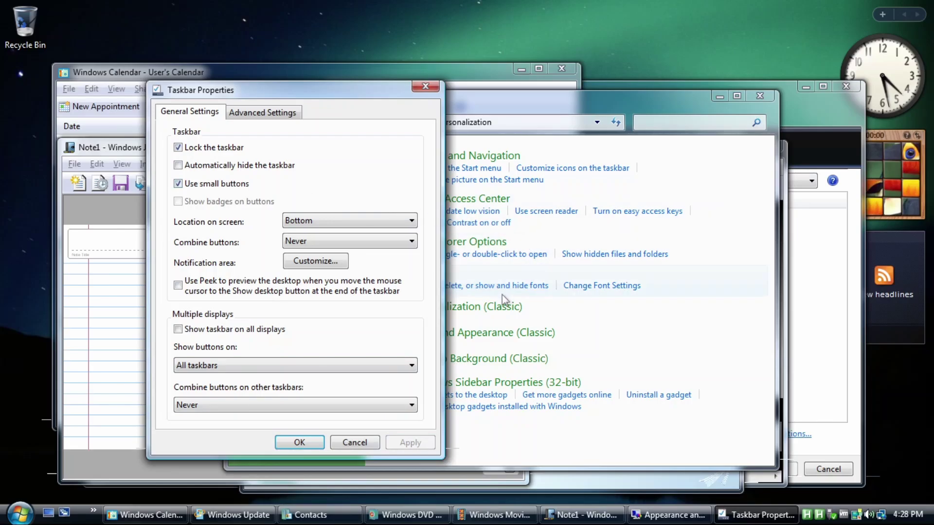
Step: Review the advanced taskbar settings, return to the general ones and close Taskbar Properties
left_click(271, 114)
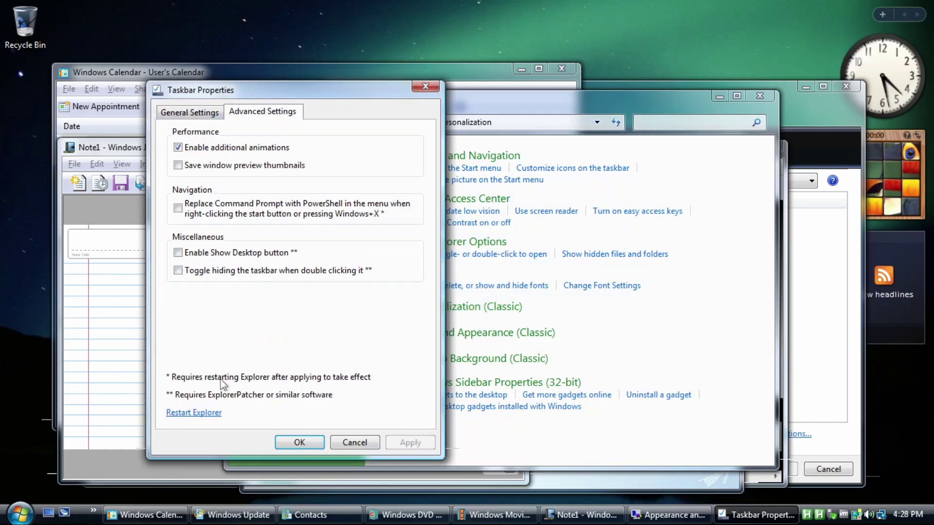
left_click(198, 114)
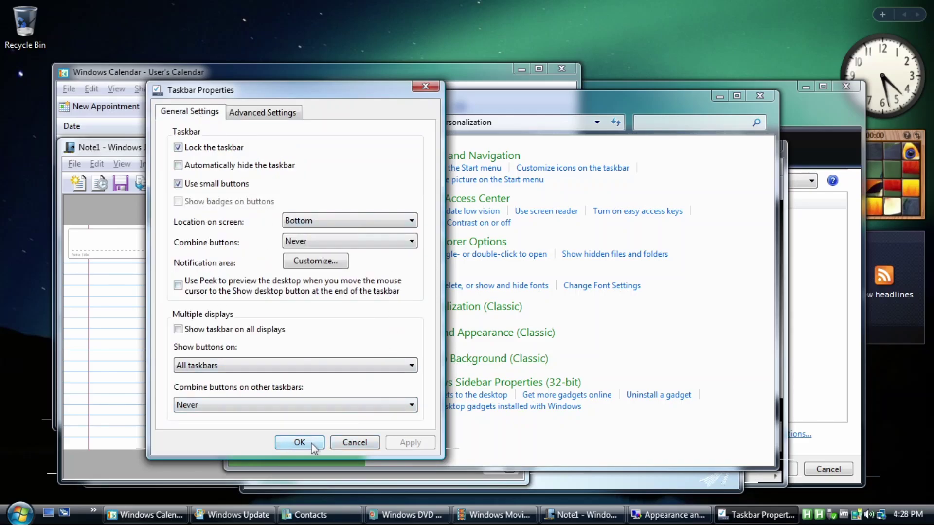
left_click(299, 442)
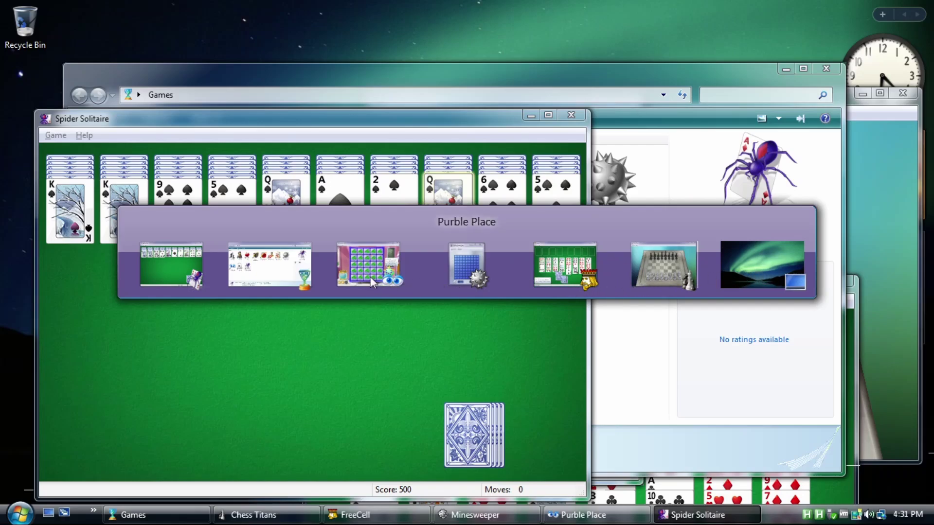
Step: Switch between the open windows, bringing up the Games folder, Minesweeper and Purble Place in turn
left_click(282, 272)
key("alt+Tab")
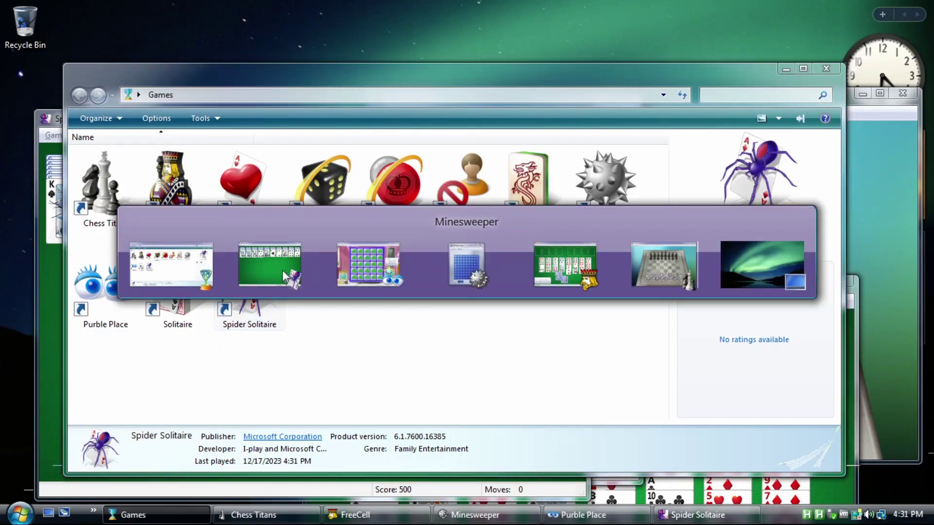
key("alt+Tab")
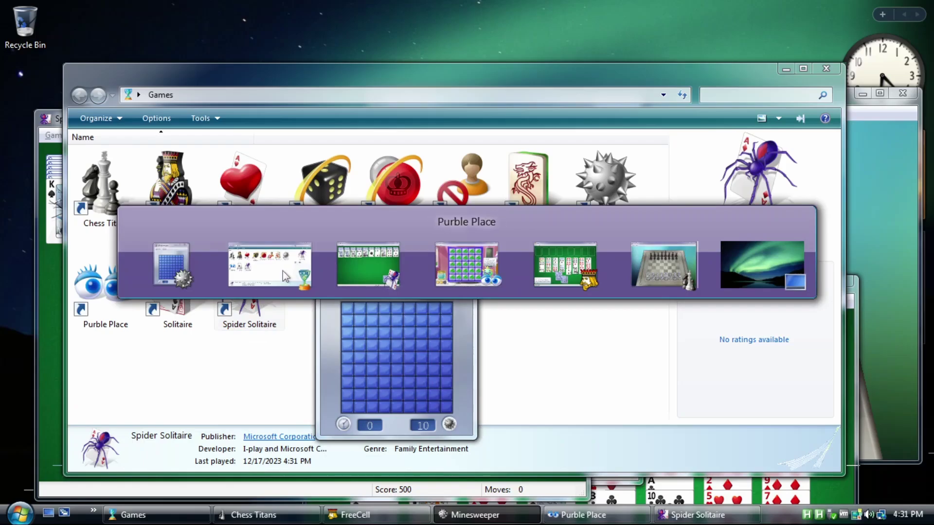
key("alt+Tab")
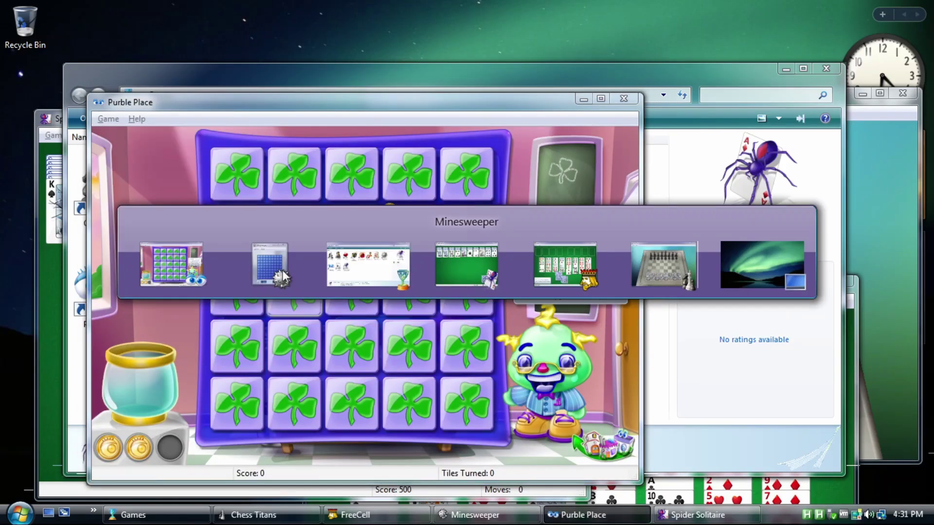
left_click(282, 278)
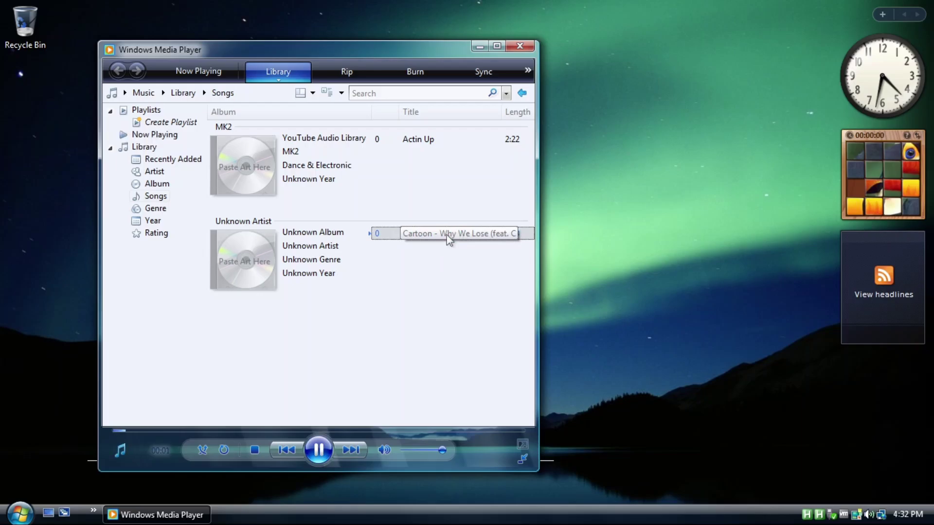
Step: Lower the playback volume, show the Now Playing view and maximize the Windows Media Player window
left_click_drag(440, 451, 411, 452)
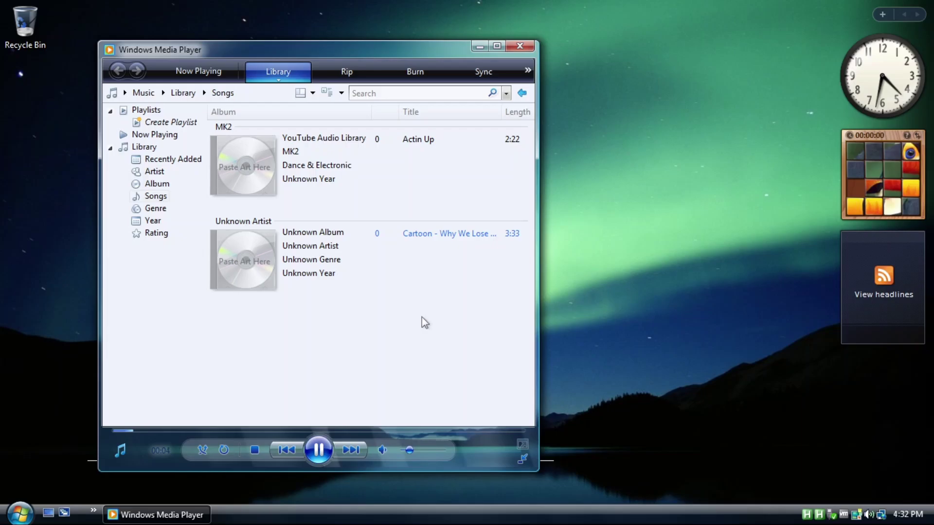
left_click(201, 74)
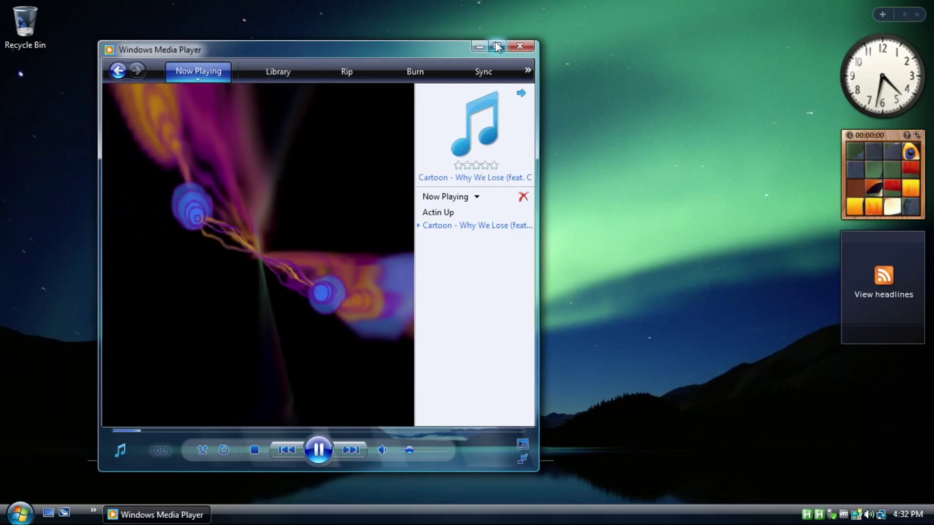
left_click(481, 46)
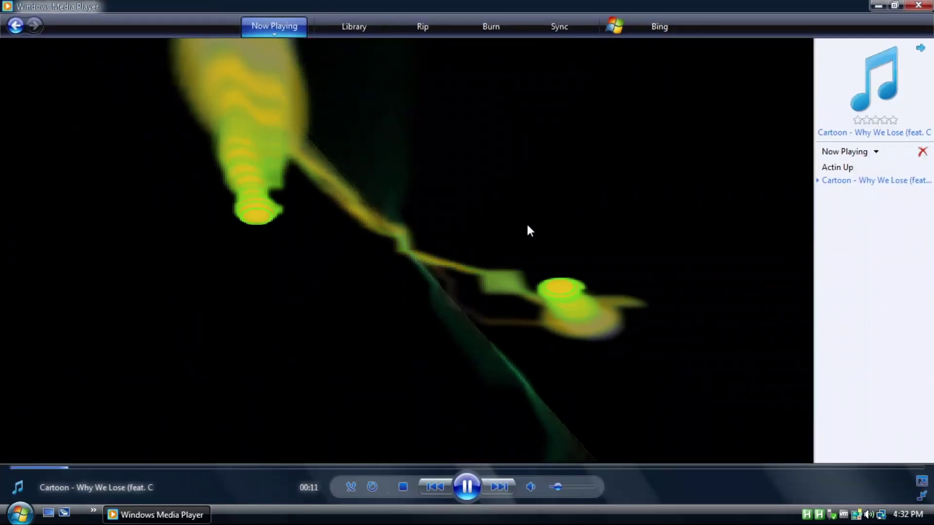
Step: Switch the music visualization to Bars, followed by one of the Battery presets
right_click(404, 262)
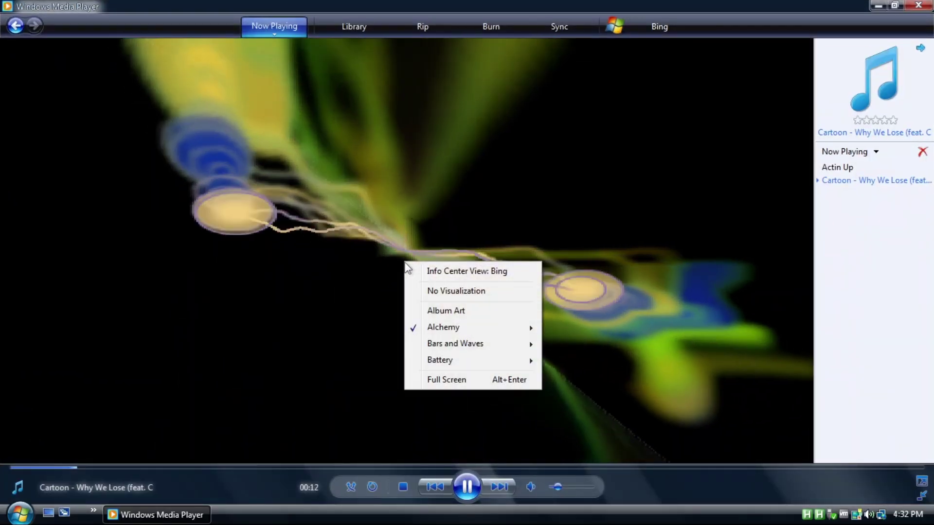
mouse_move(470, 345)
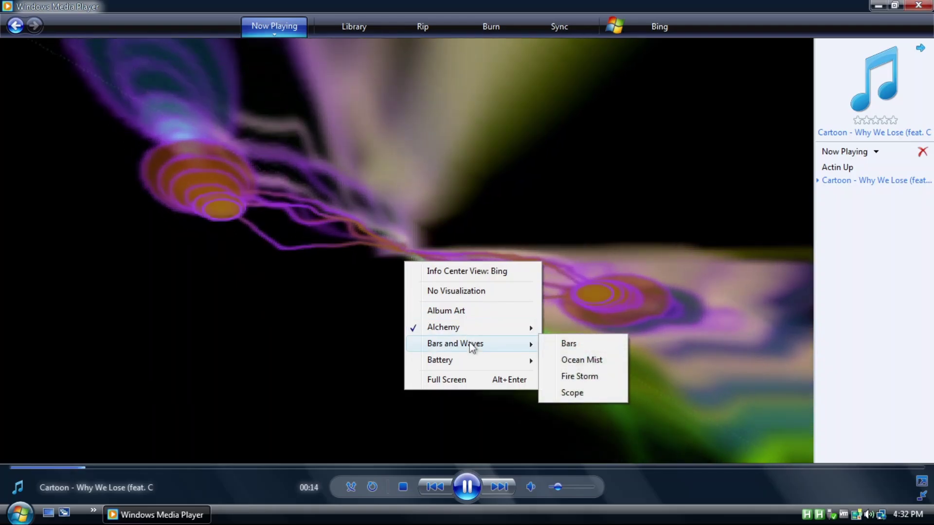
left_click(590, 343)
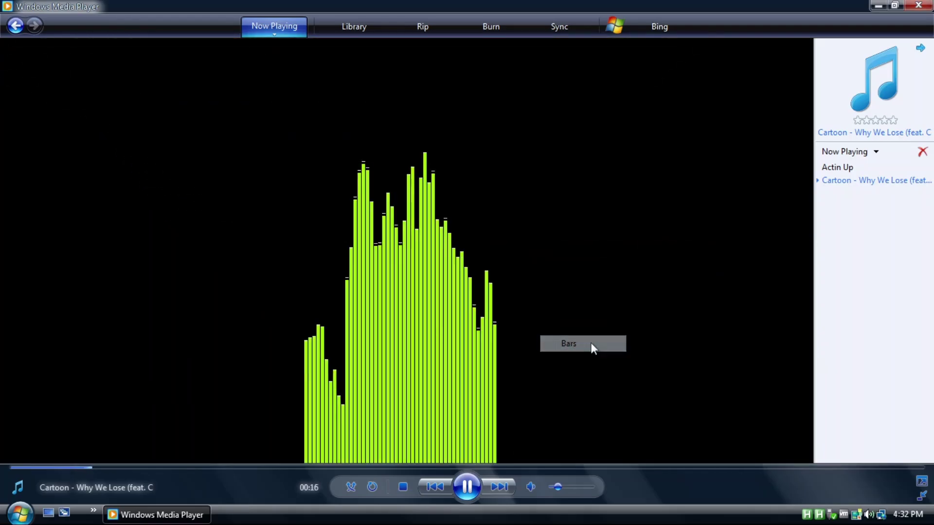
right_click(428, 308)
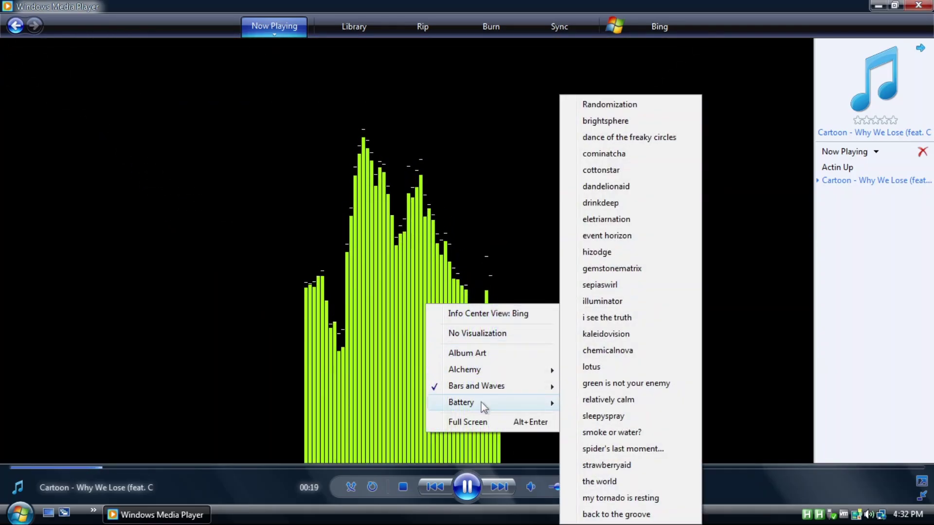
mouse_move(535, 385)
mouse_move(507, 406)
left_click(605, 373)
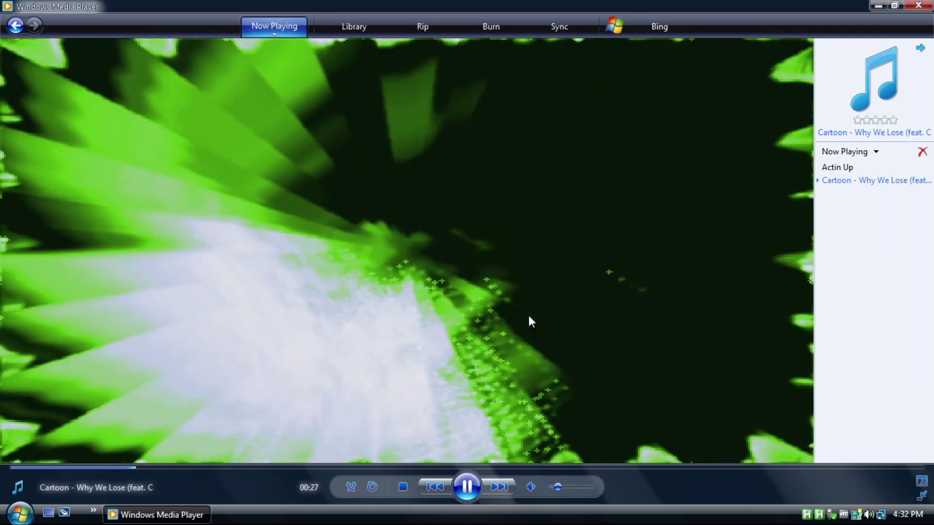
Step: Show Album Art for the playing song and change the visualization to Battery's Randomization
right_click(527, 316)
left_click(588, 365)
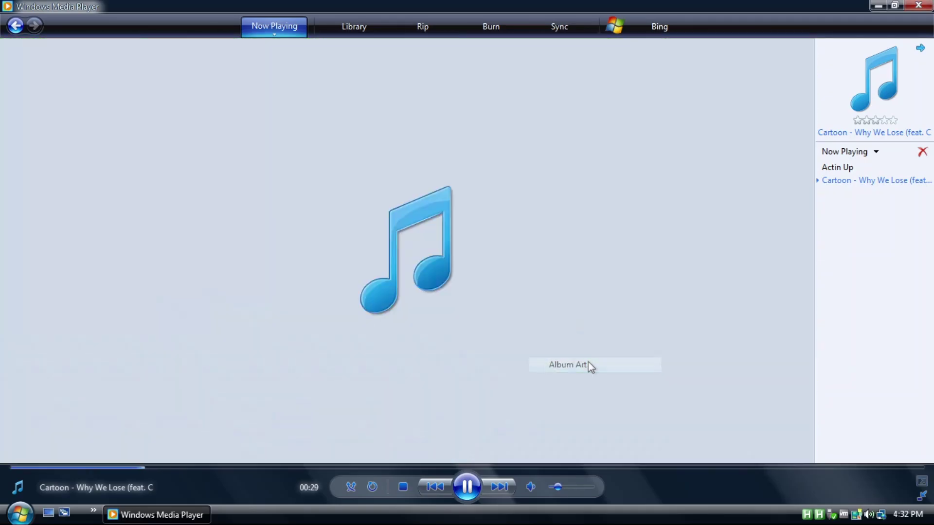
right_click(480, 279)
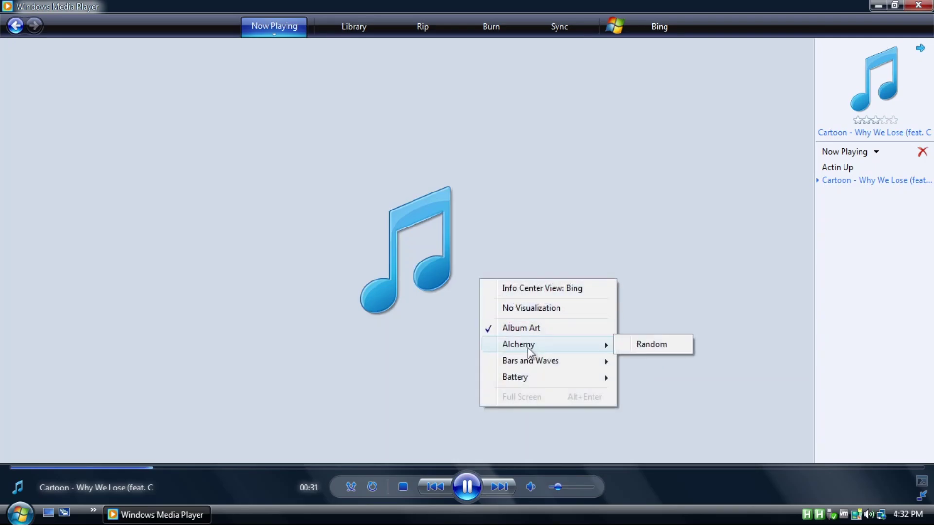
mouse_move(525, 366)
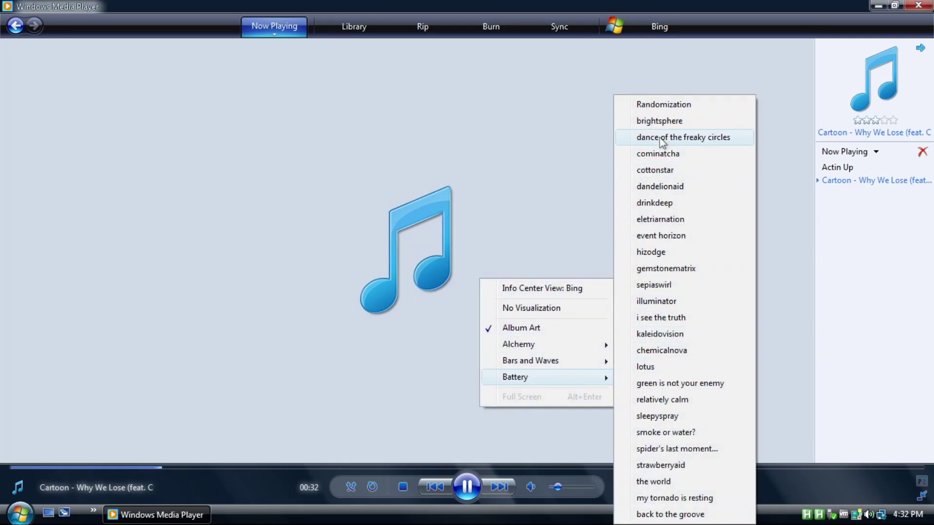
left_click(661, 107)
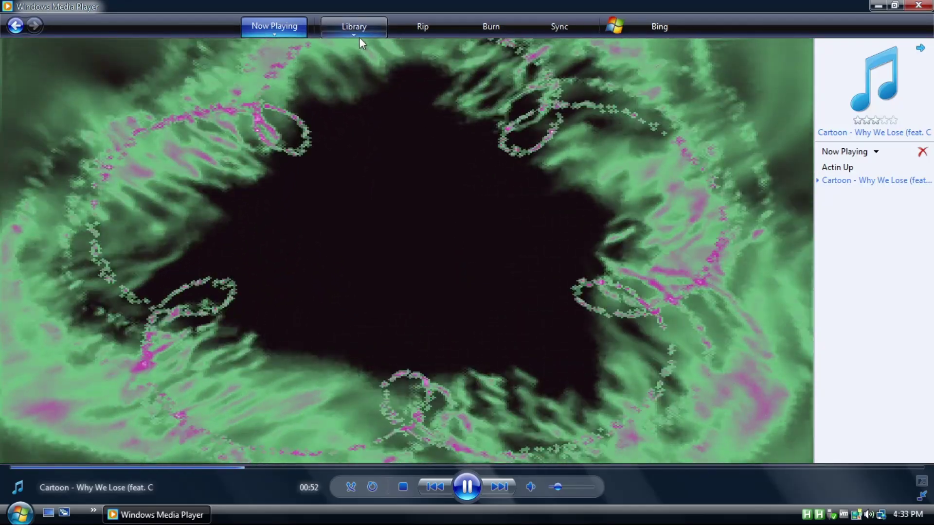
Step: Look through the Library, Rip, Burn and Sync pages of Windows Media Player
left_click(359, 33)
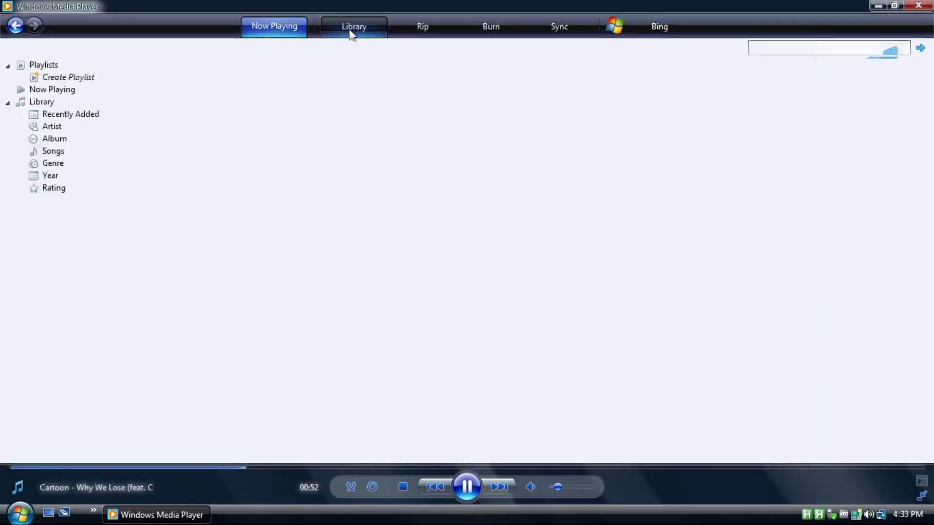
left_click(421, 30)
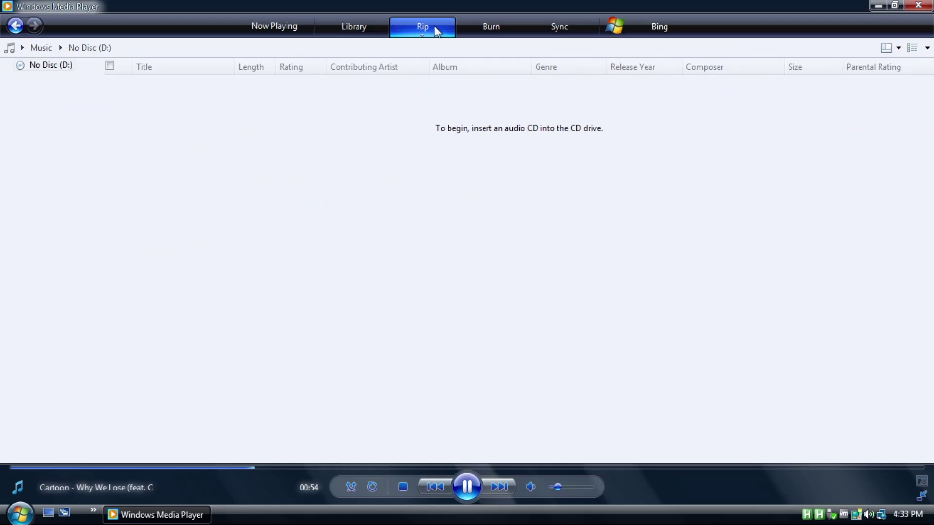
left_click(501, 31)
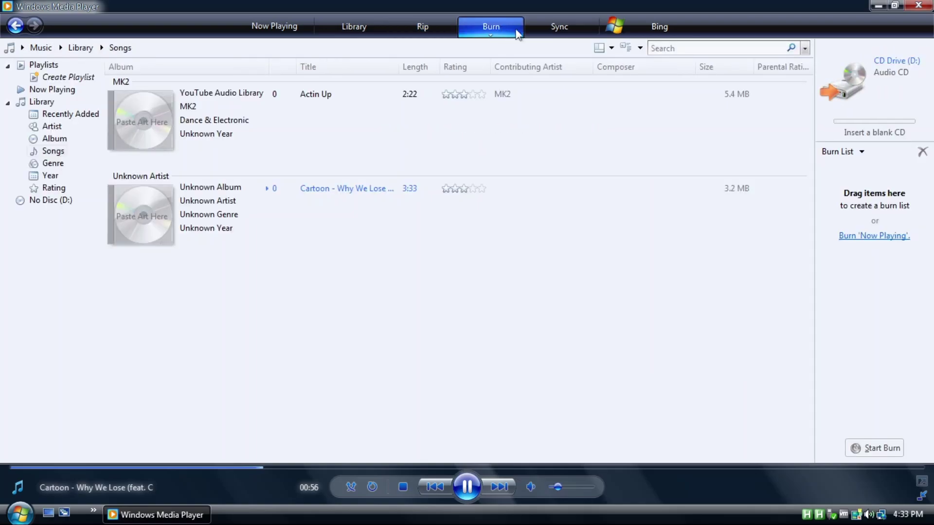
left_click(564, 28)
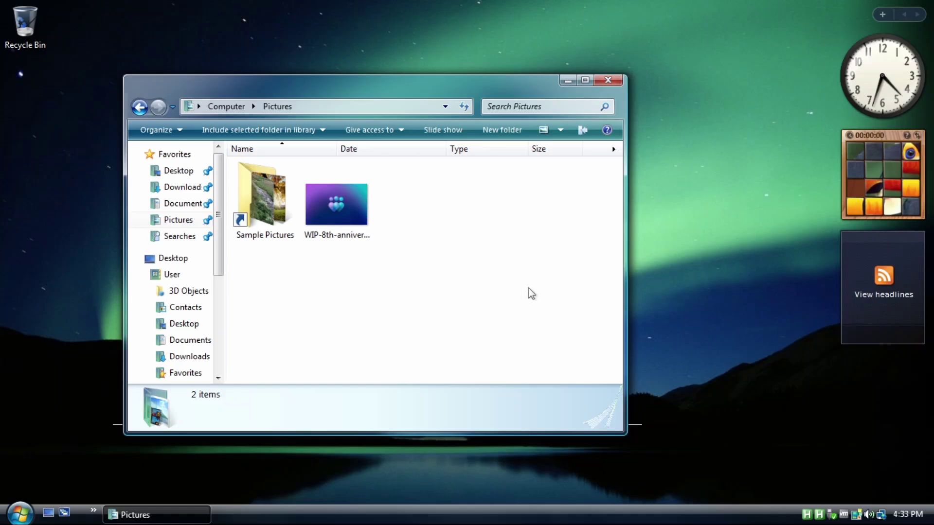
Step: Open WIP-8th-anniversary-wallpaper.png from the Pictures folder in Windows Photo Gallery and move its window fully onto the screen
double_click(348, 230)
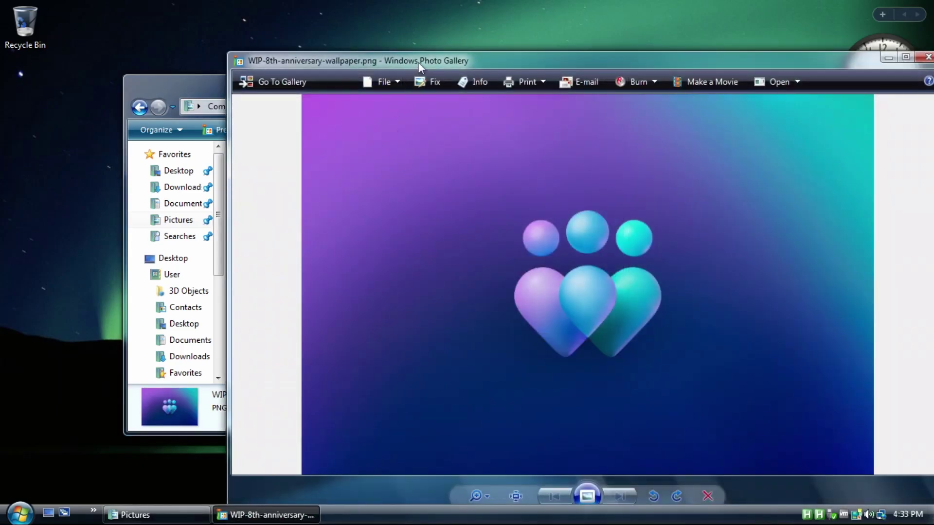
left_click_drag(418, 62, 357, 31)
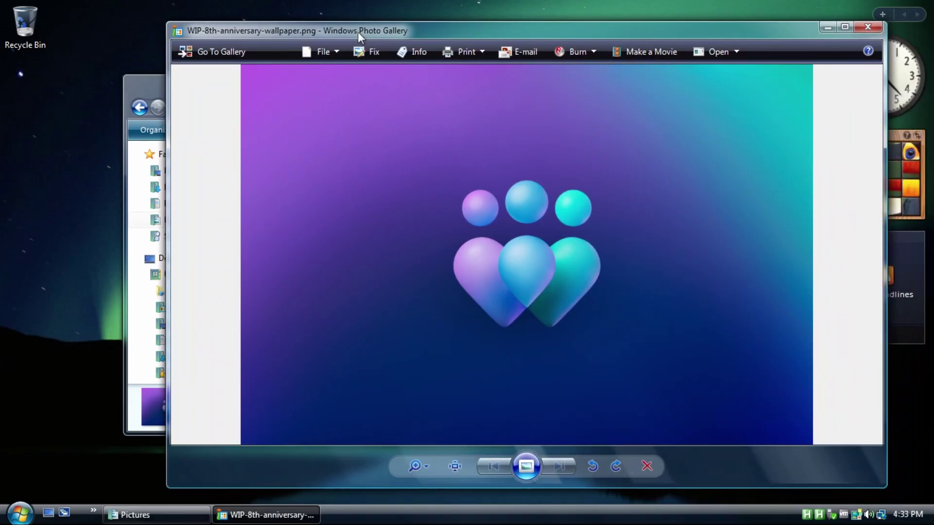
Step: Browse the Sample Pictures folder, open Autumn Leaves.jpg in Photo Gallery and move its window fully into view
left_click(138, 88)
double_click(204, 218)
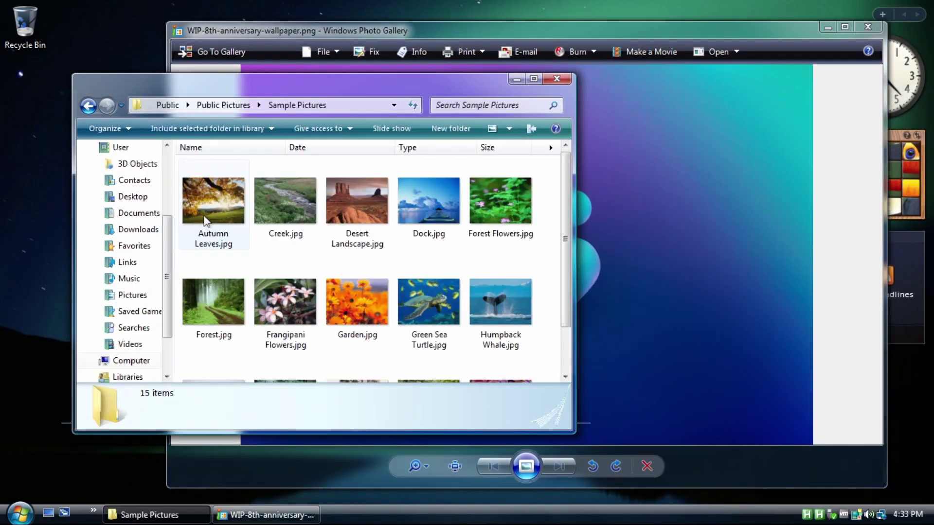
scroll(255, 221, "down", 1)
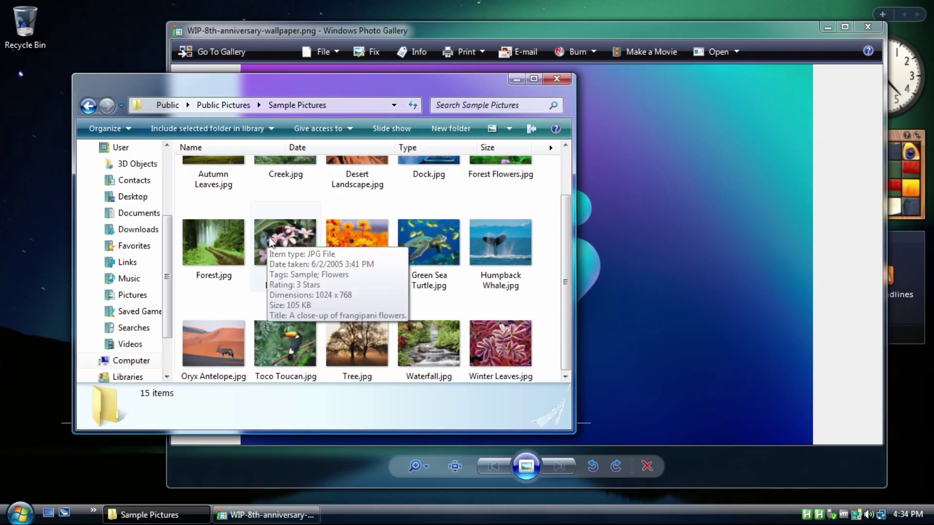
scroll(286, 284, "up", 1)
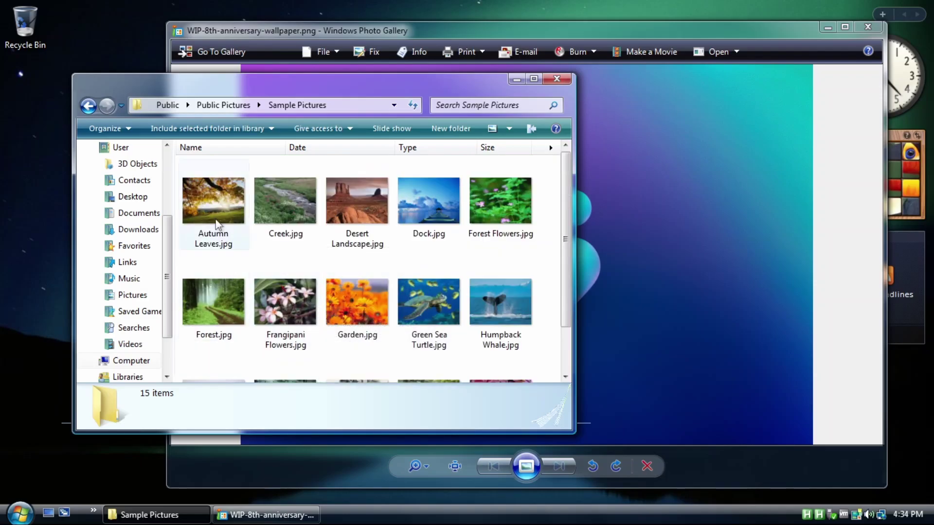
double_click(213, 200)
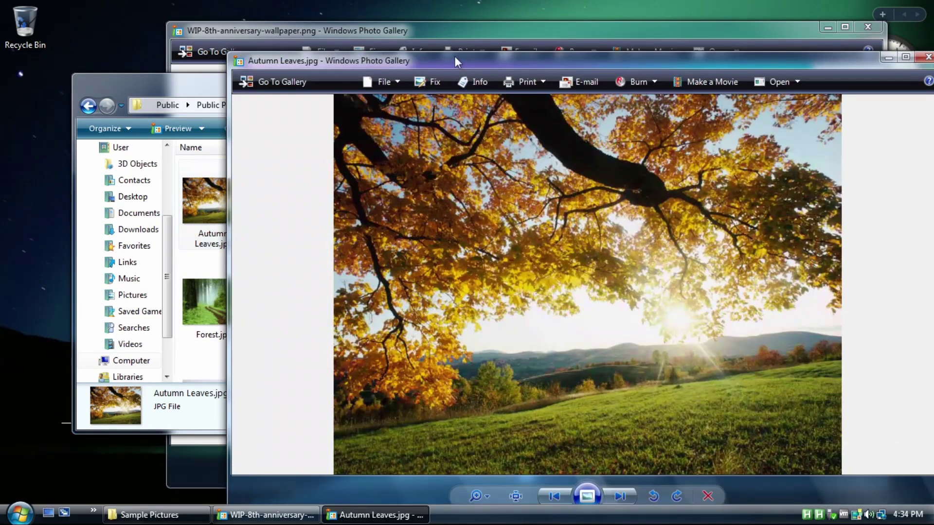
left_click_drag(455, 57, 241, 36)
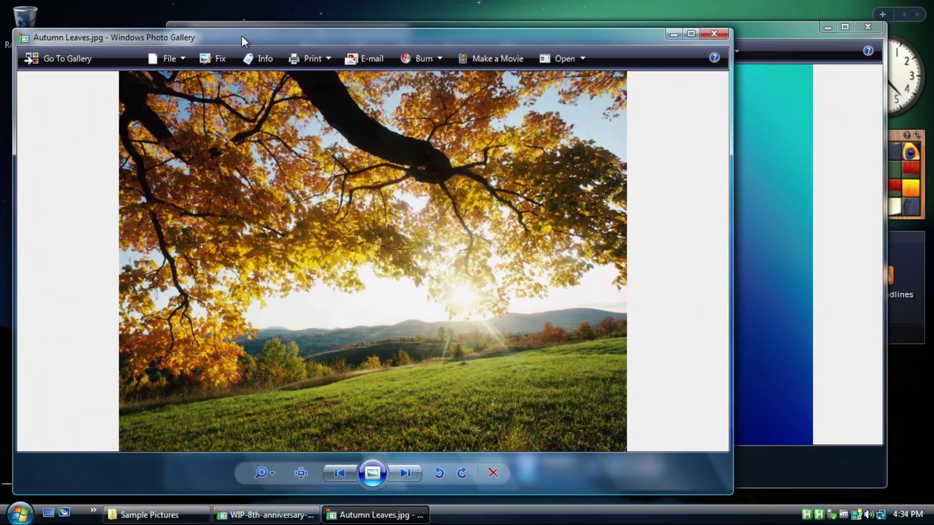
Step: Play the sample pictures as a full-screen slide show, exit it and close that Photo Gallery window
left_click(373, 474)
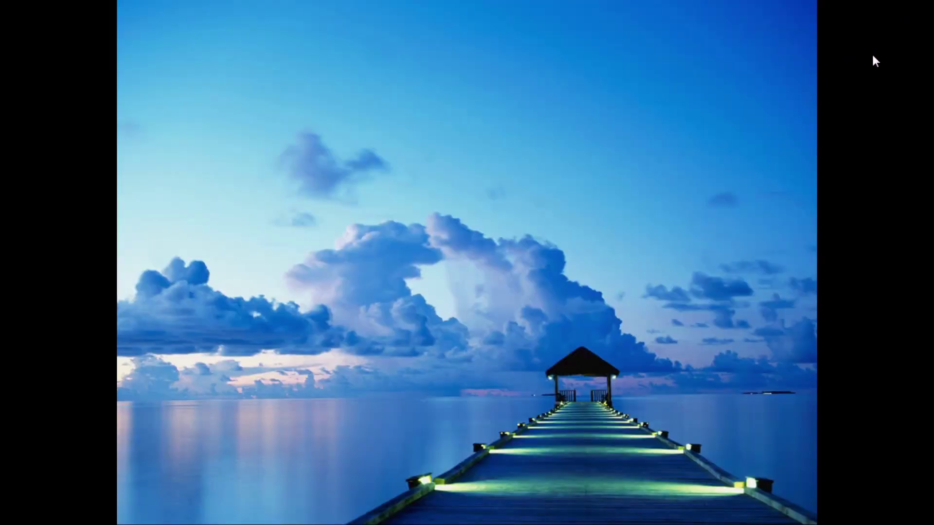
key("Escape")
left_click(714, 34)
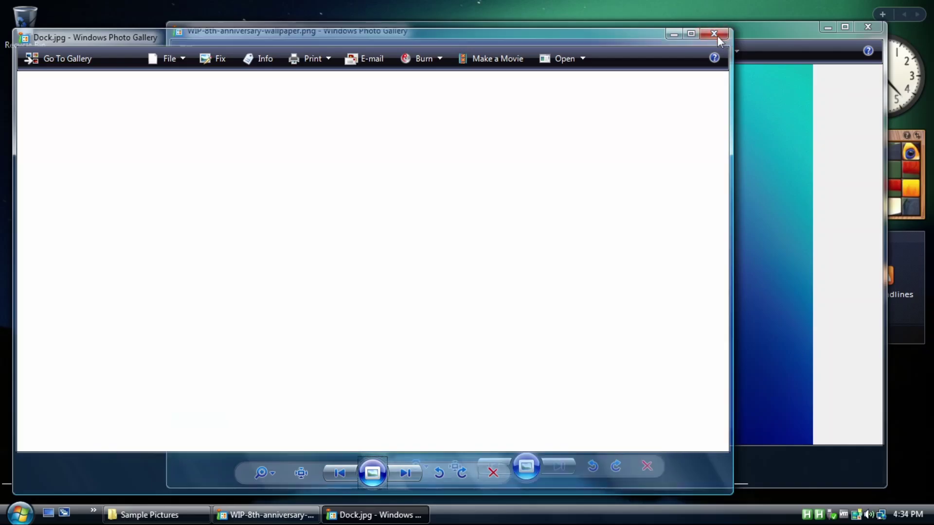
Step: Look over the remaining sample pictures and close the Sample Pictures folder
scroll(468, 263, "down", 1)
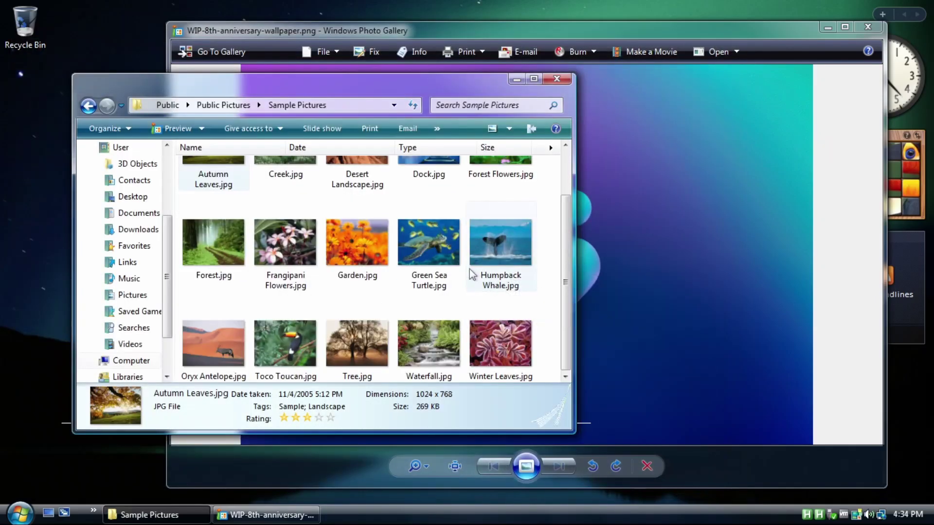
mouse_move(471, 274)
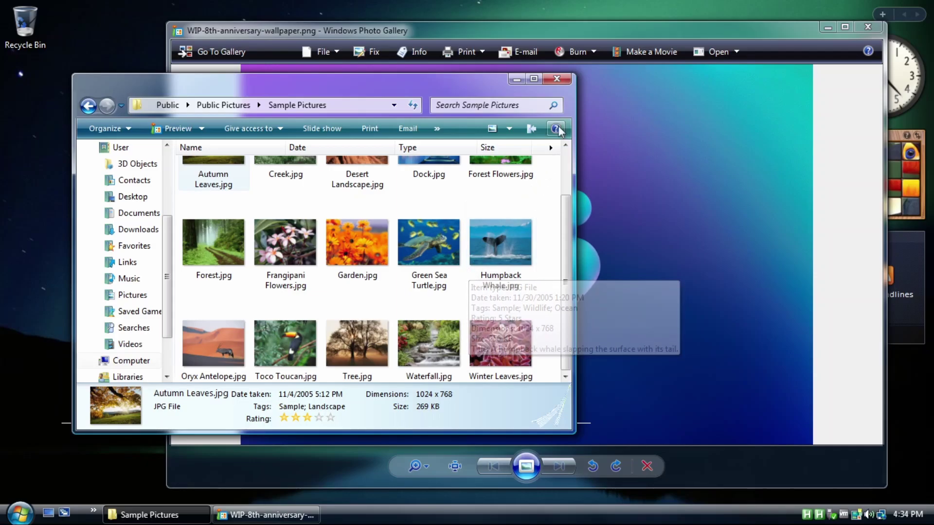
left_click(557, 78)
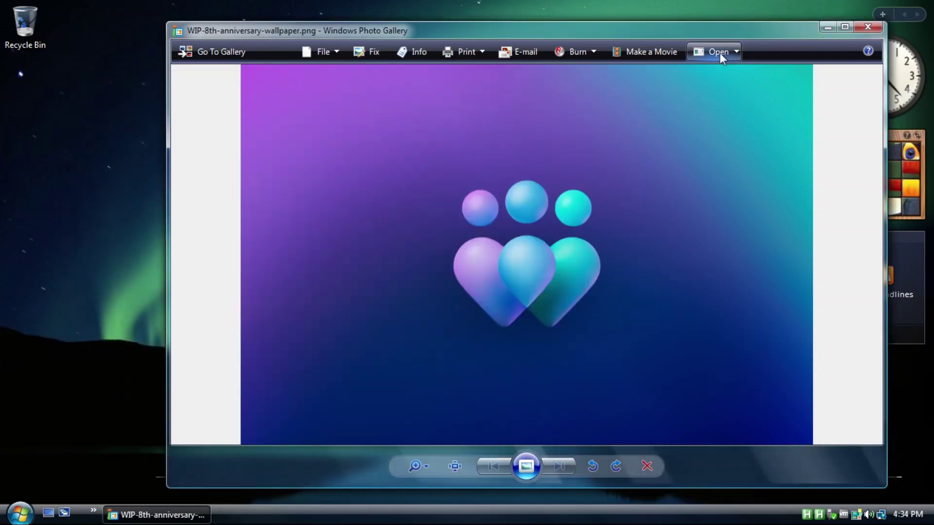
Step: Check the file commands and Fix options for the anniversary wallpaper image, and close the Fix pane
left_click(315, 54)
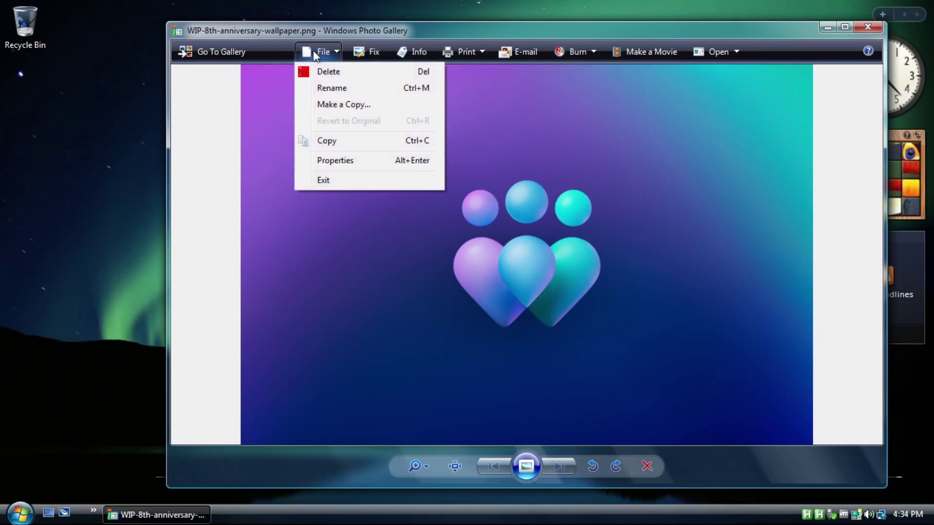
left_click(364, 48)
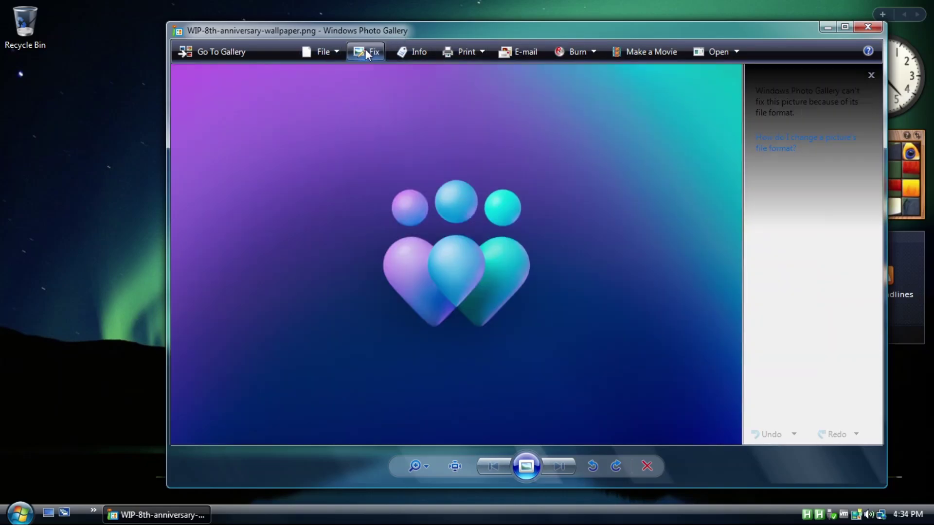
left_click(870, 75)
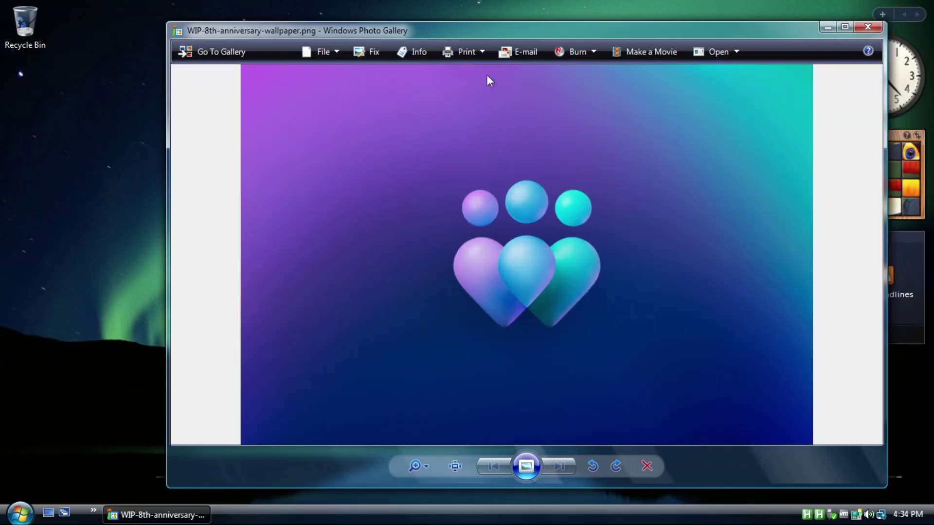
Step: Check the anniversary wallpaper's Info pane, close it, and look at the available Print options
left_click(408, 55)
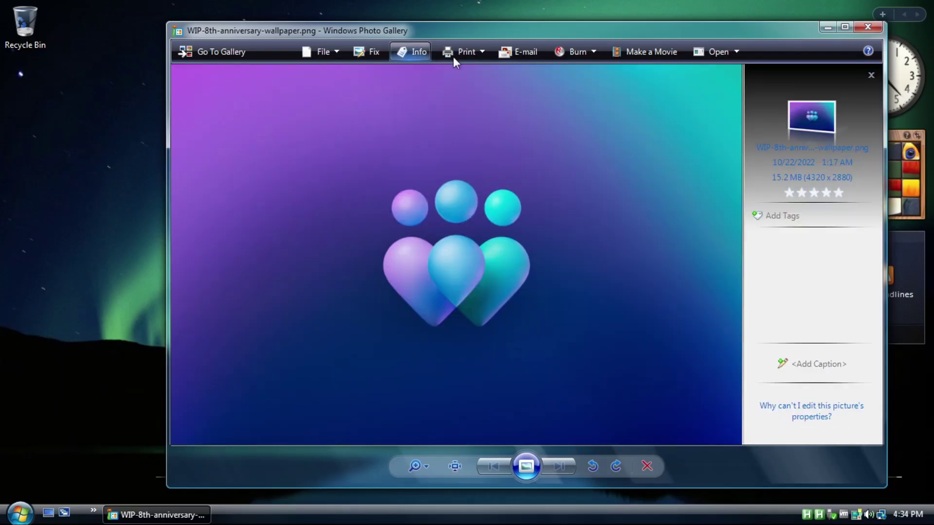
left_click(871, 76)
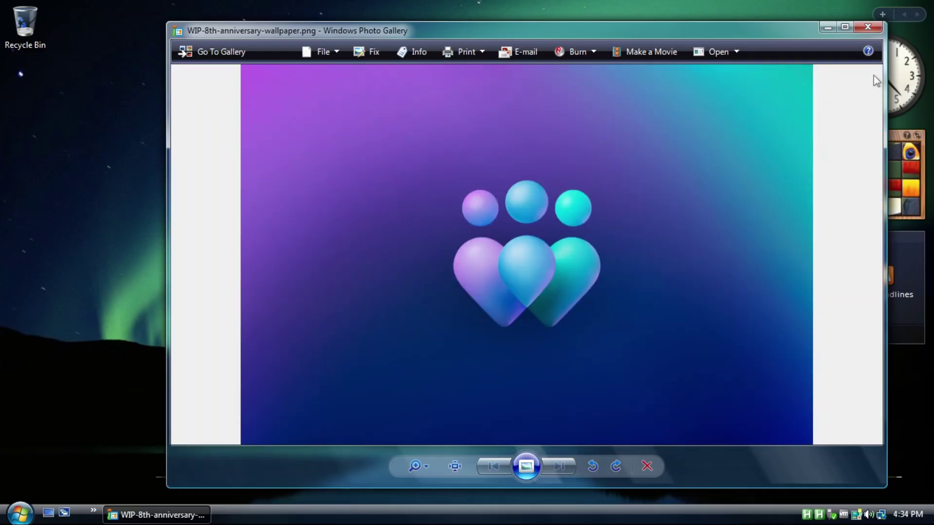
left_click(470, 54)
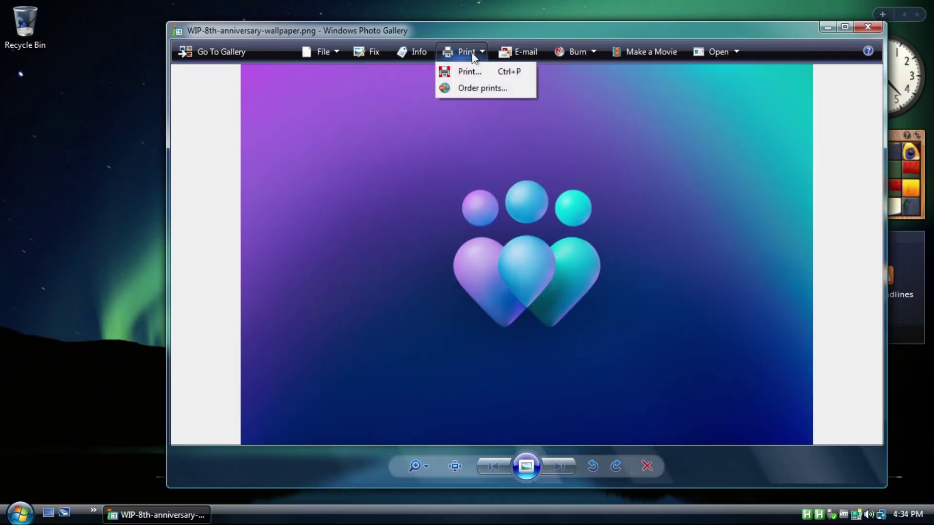
Step: Look at the e-mail attachment size dialog, dismiss it, and check the Burn and Make a Movie commands for the wallpaper
left_click(526, 54)
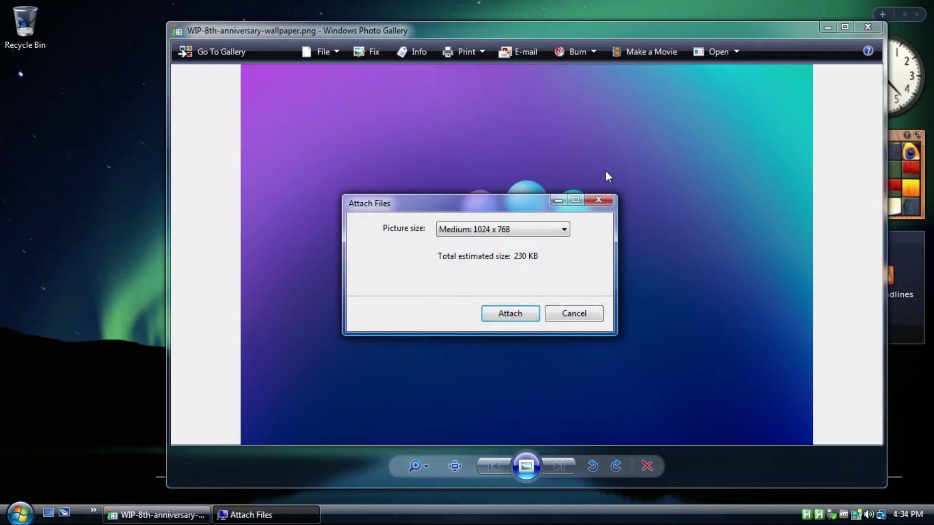
left_click(606, 198)
left_click(596, 53)
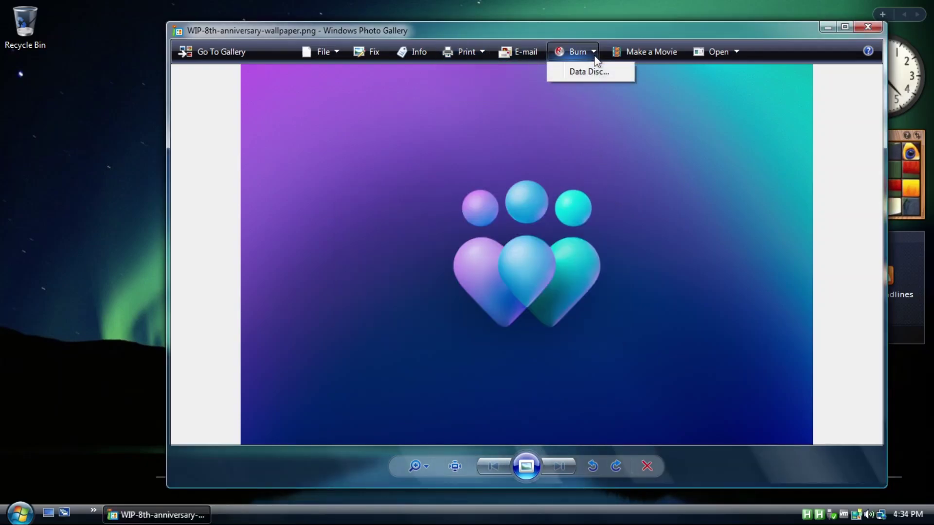
left_click(711, 58)
left_click(652, 53)
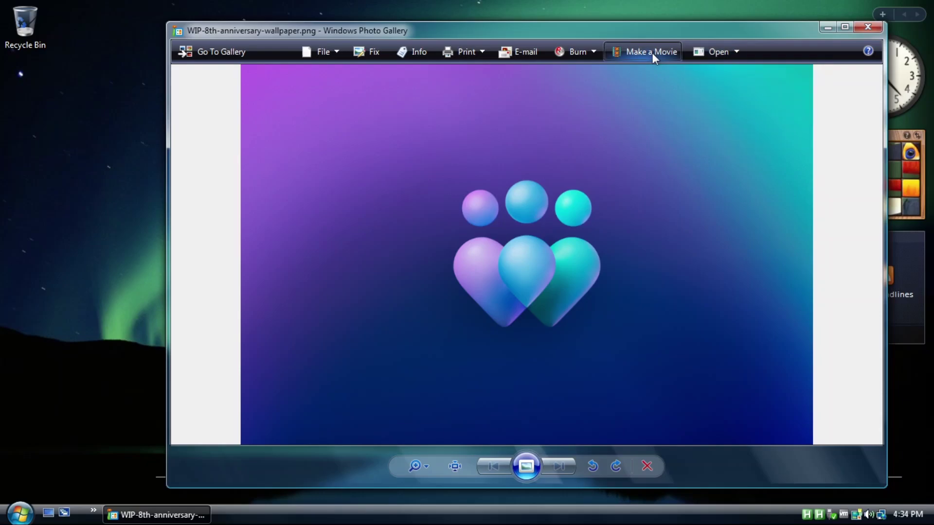
Step: Launch Windows Live Photo Gallery, dismiss its file-type association prompt, and open the Dock.jpg sample picture
key("super")
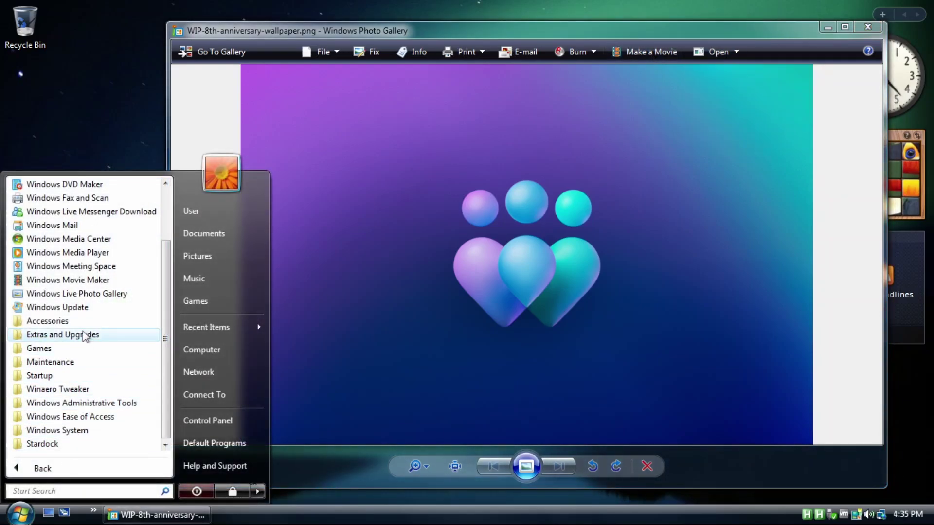
left_click(87, 293)
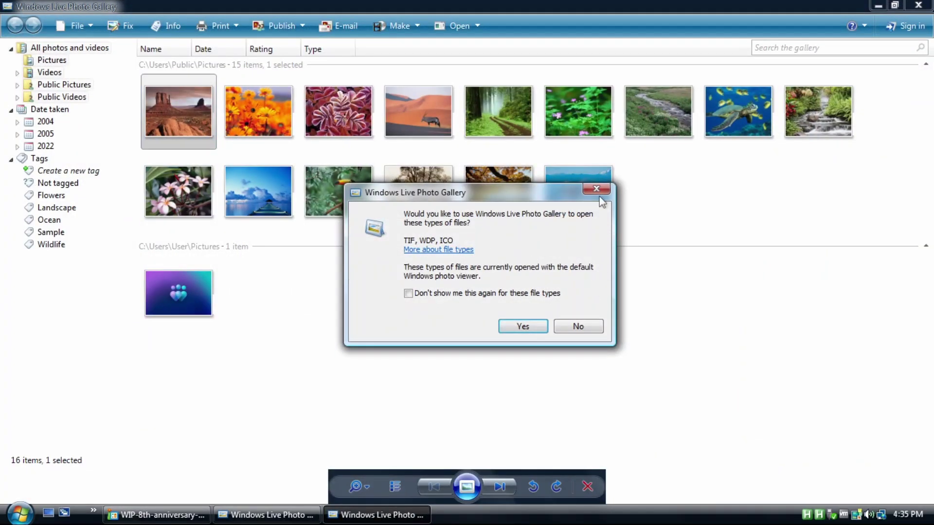
left_click(597, 189)
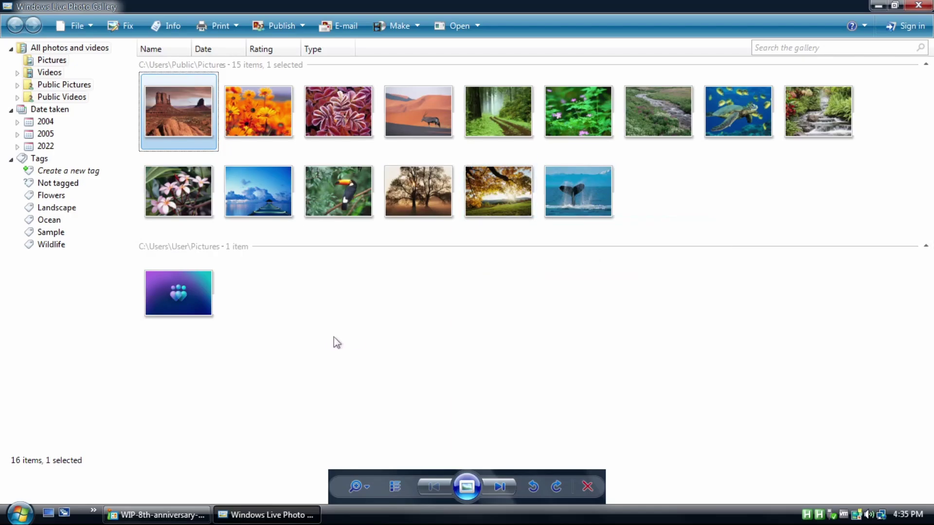
mouse_move(578, 193)
double_click(231, 214)
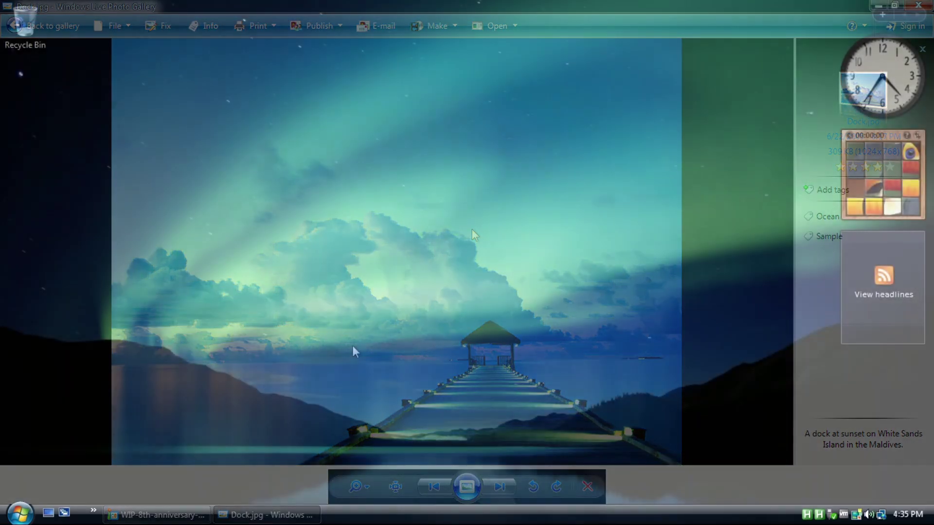
Step: Search the Start menu for "windows" and launch Windows Media Center
key("super")
type("windows")
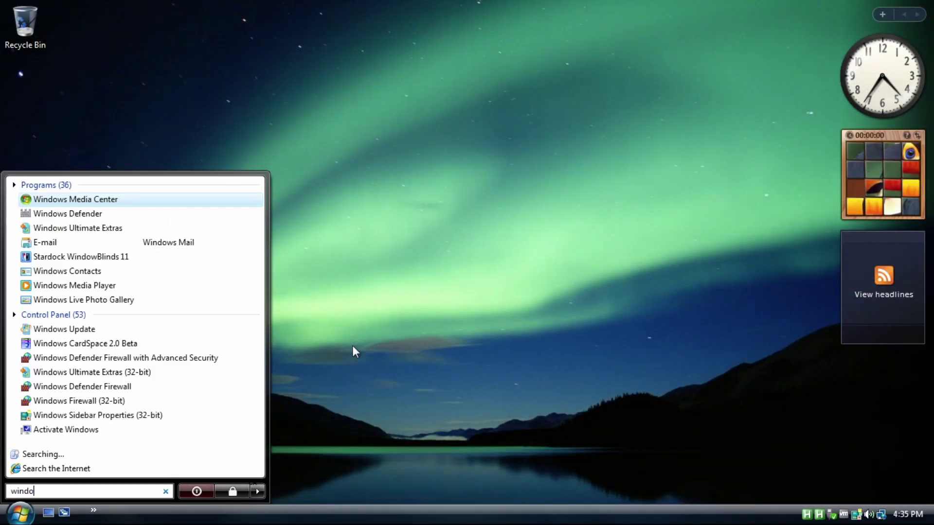
key("Return")
key("Left")
key("Return")
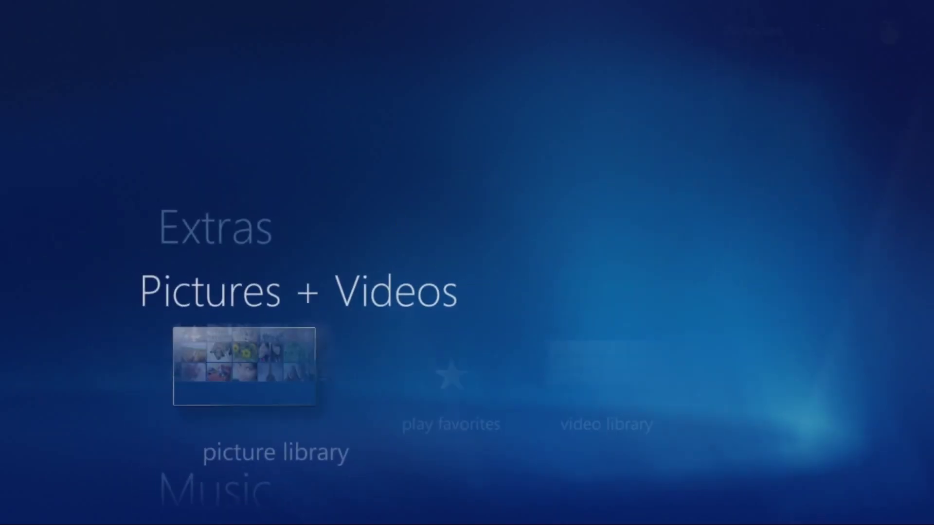
Step: Browse the Media Center categories, view the picture library under Pictures + Videos, and return to the main menu
mouse_move(489, 260)
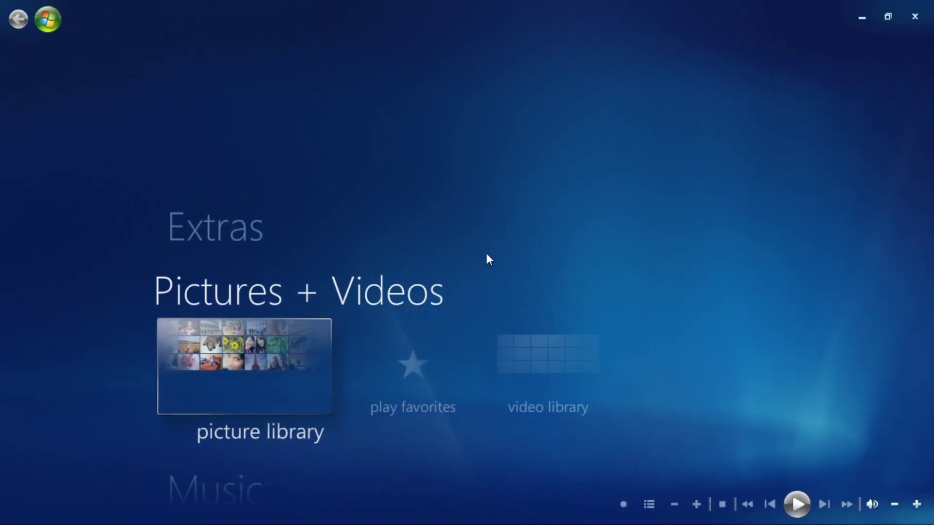
scroll(434, 265, "down", 2)
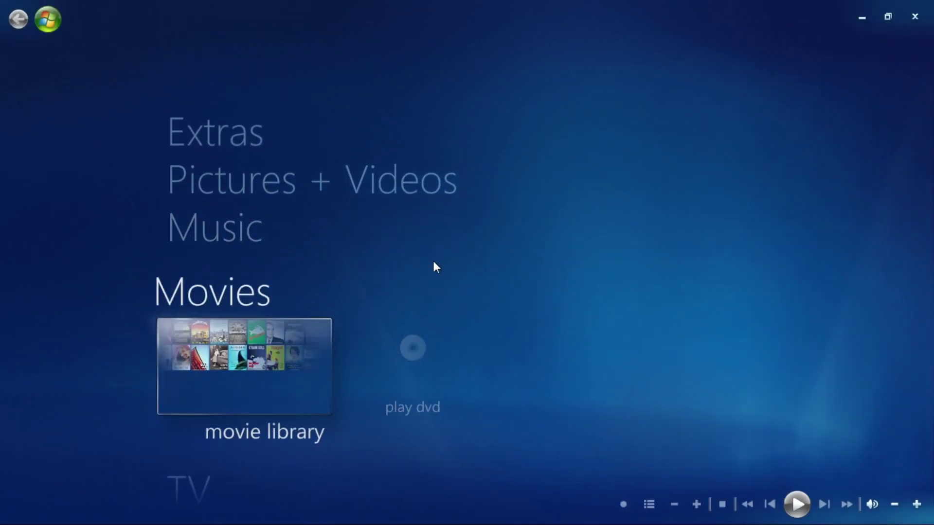
scroll(434, 262, "up", 2)
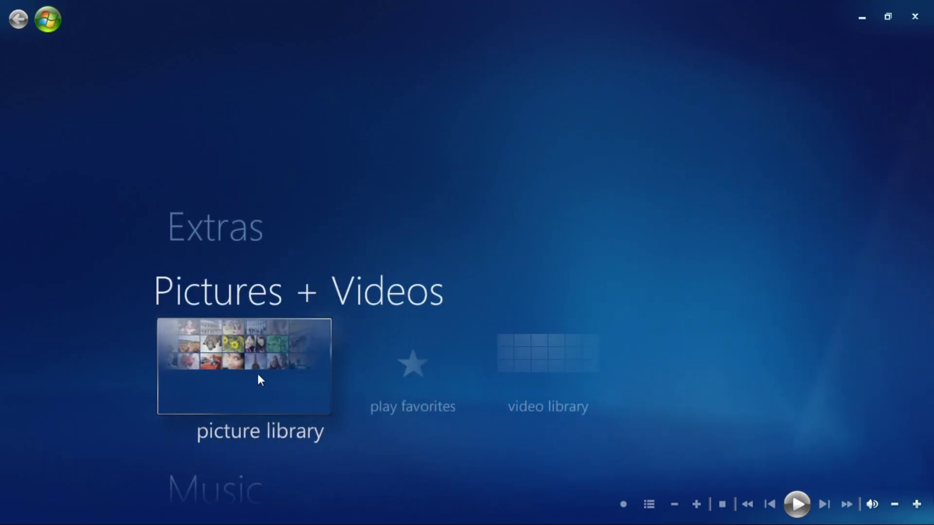
key("Return")
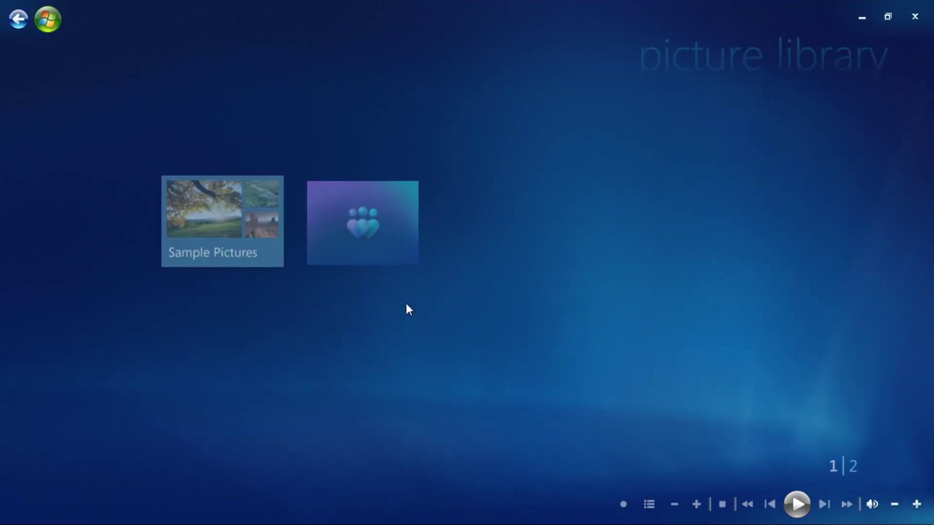
left_click(22, 27)
Step: Look through the albums in the Media Center music library and return to the main menu
scroll(271, 300, "down", 2)
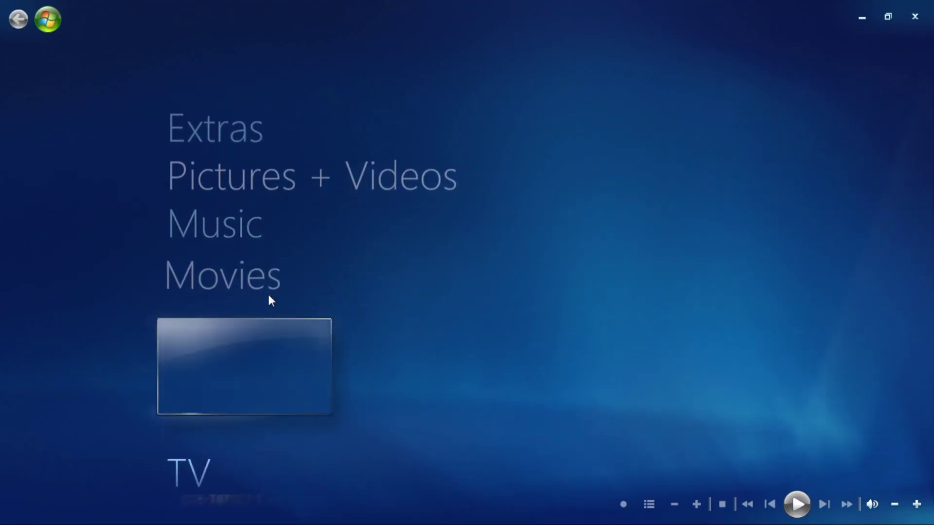
scroll(271, 301, "down", 1)
scroll(271, 301, "up", 2)
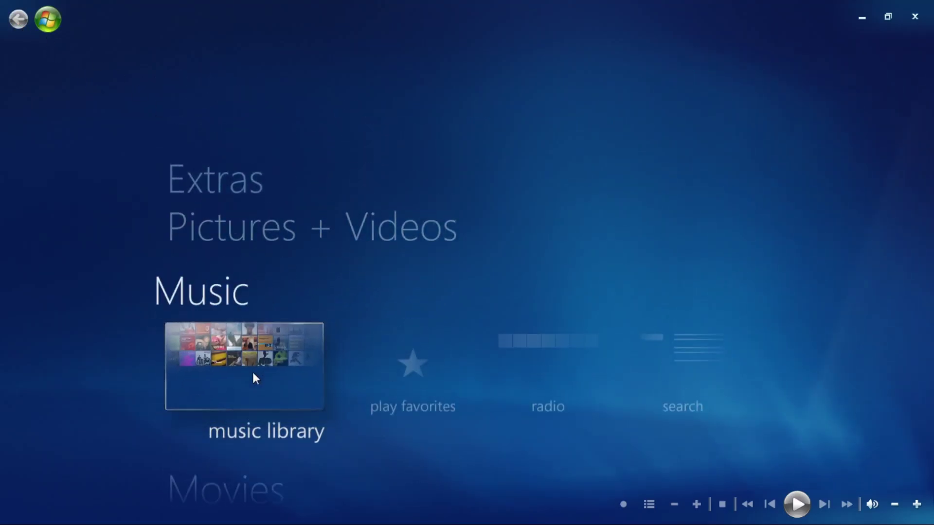
left_click(253, 373)
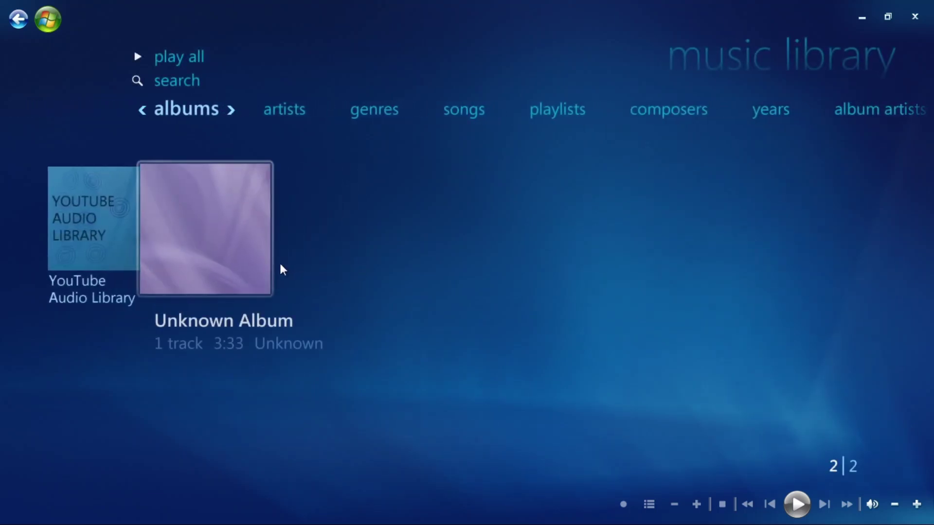
scroll(273, 267, "up", 1)
left_click(27, 25)
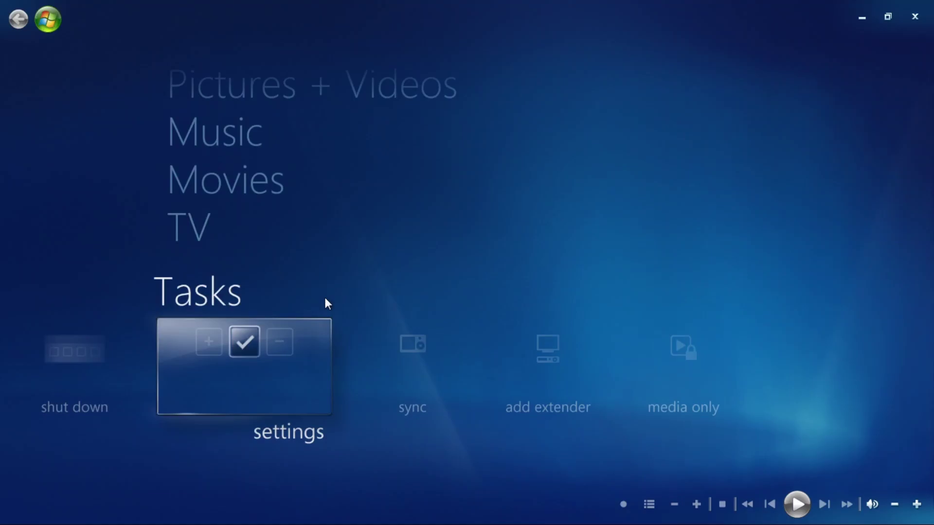
Step: View the Software Version page under About Windows Media Center in the general settings
left_click(272, 356)
left_click(413, 143)
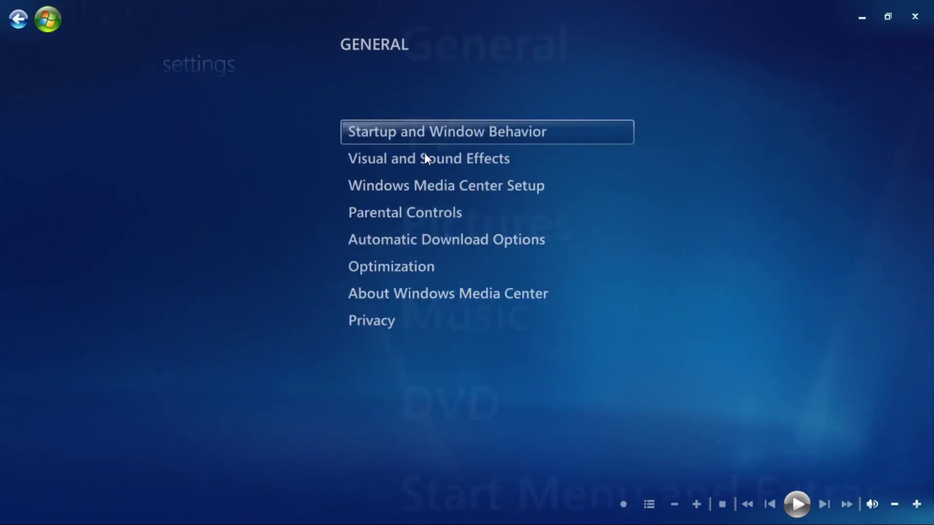
left_click(442, 356)
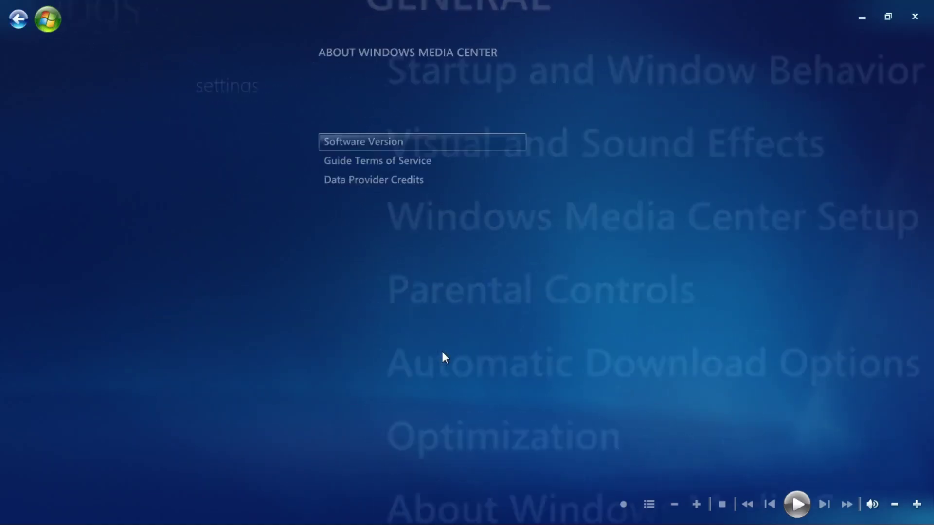
left_click(448, 138)
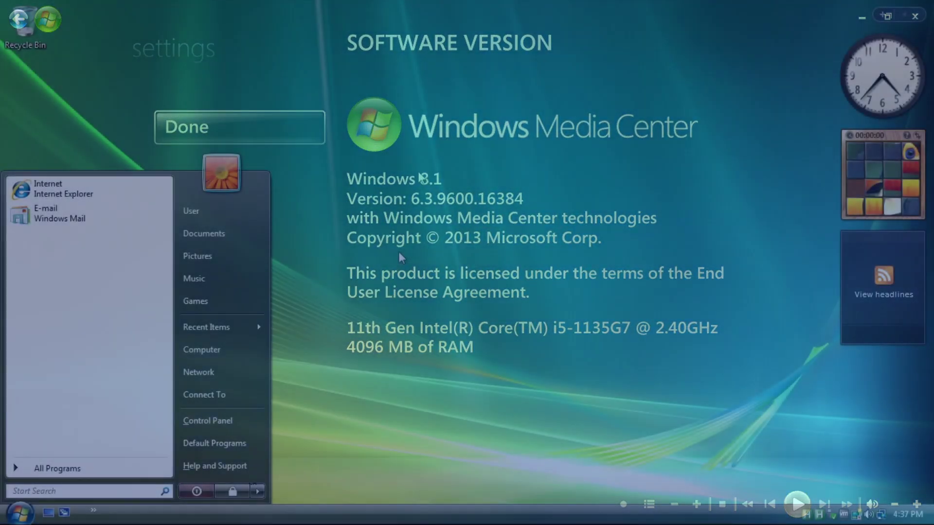
Step: Launch Command Prompt with "cmd" and run the ver command to check the Windows version
type("cmd")
key("Return")
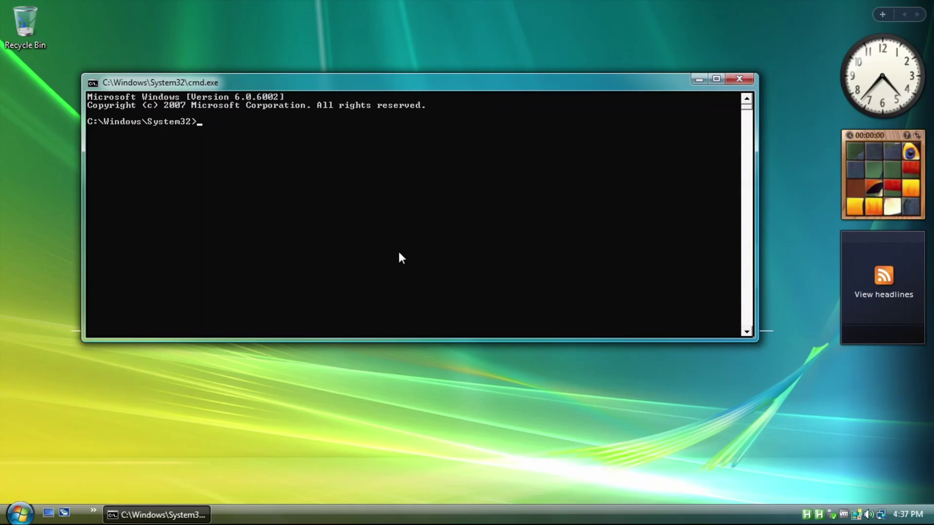
type("ver")
key("Return")
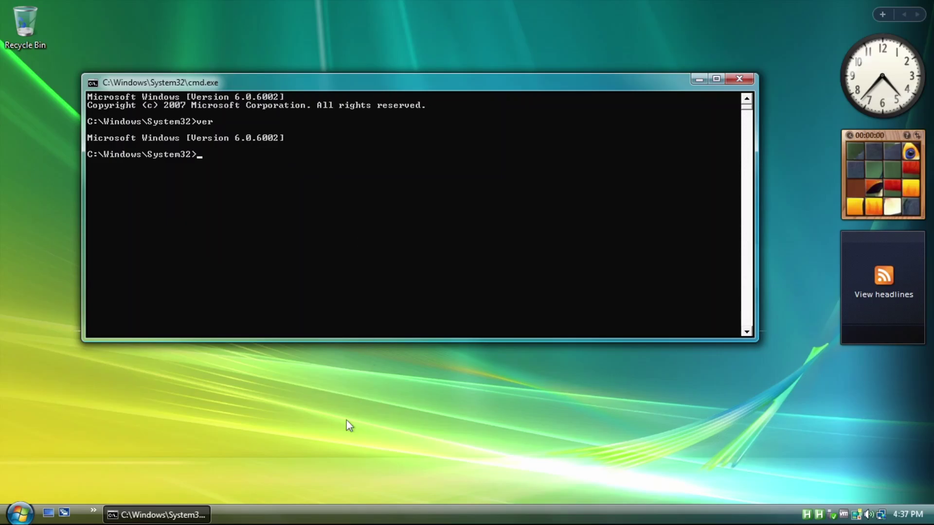
Step: Search the Start menu for "sys" and open System Information to examine the system summary
key("super")
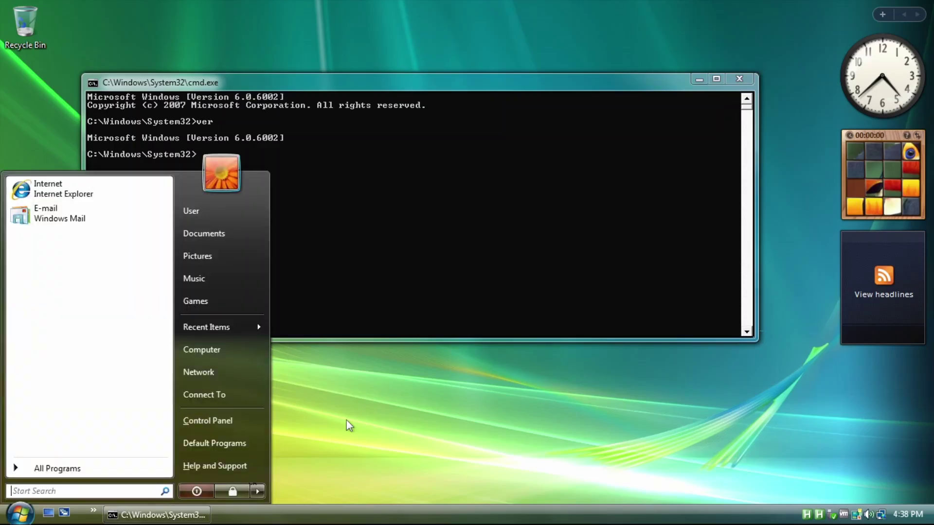
type("sys")
key("Return")
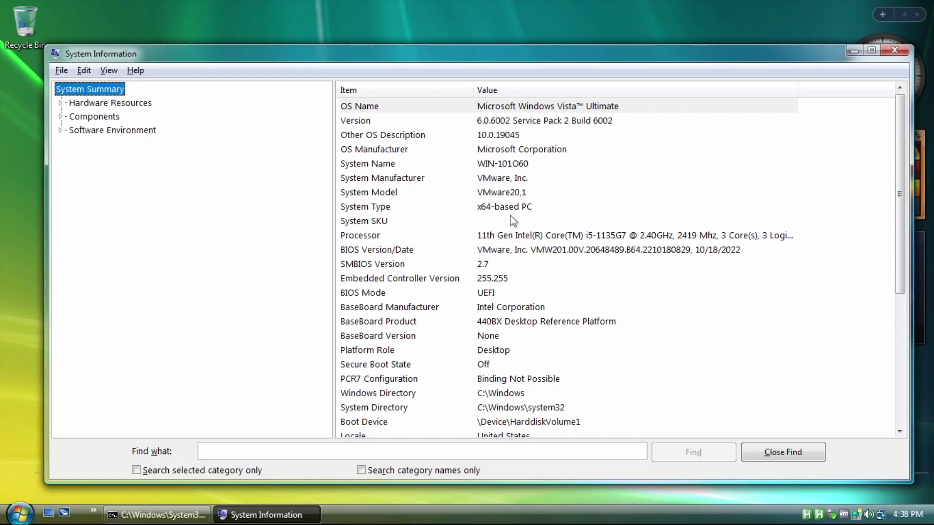
Step: Open Task Manager, move its window aside, and look through the list of running processes
right_click(539, 521)
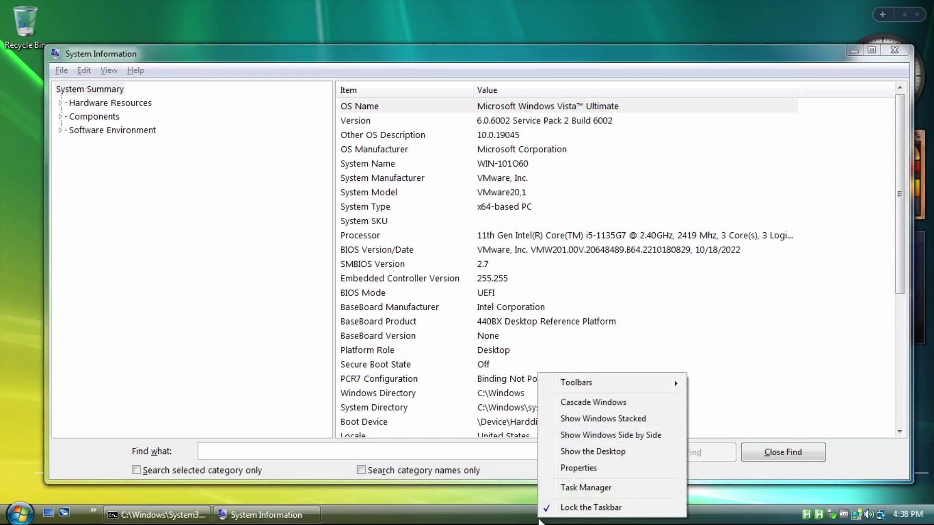
left_click(584, 488)
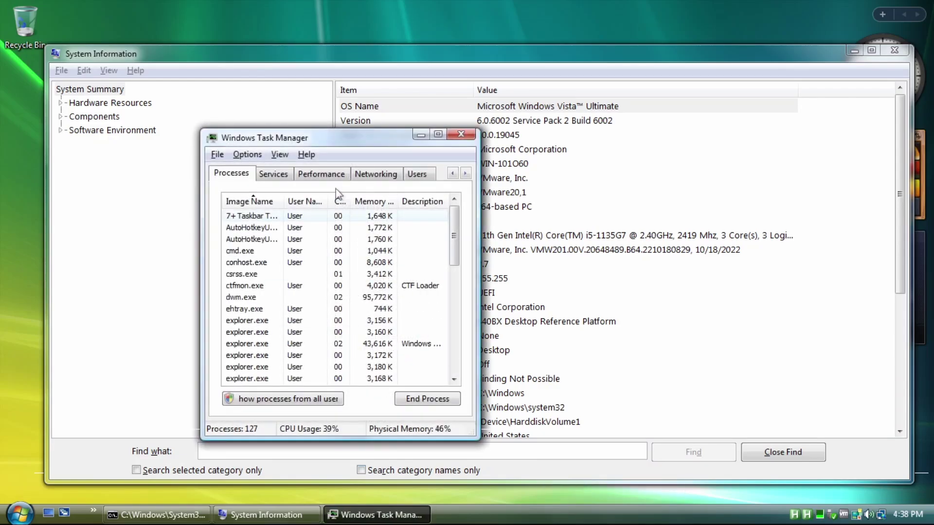
left_click_drag(338, 136, 228, 136)
scroll(234, 238, "down", 12)
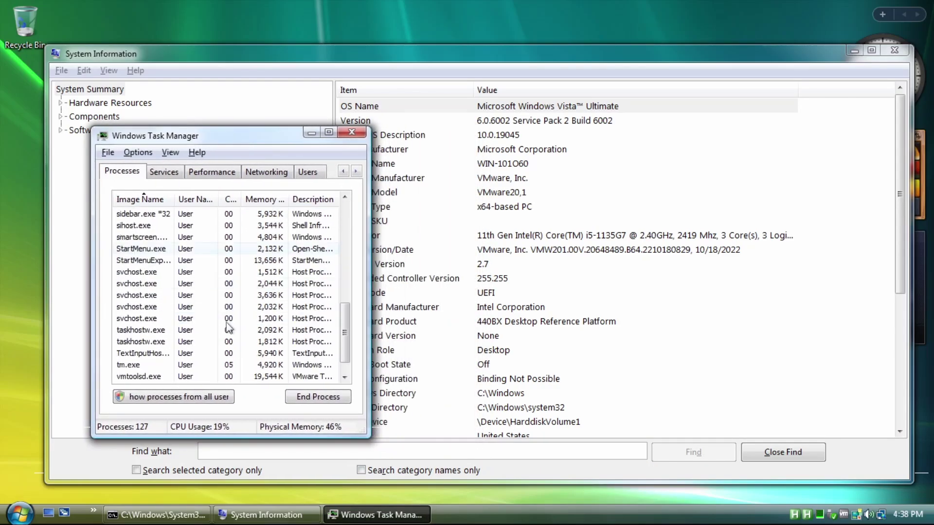
scroll(227, 336, "up", 12)
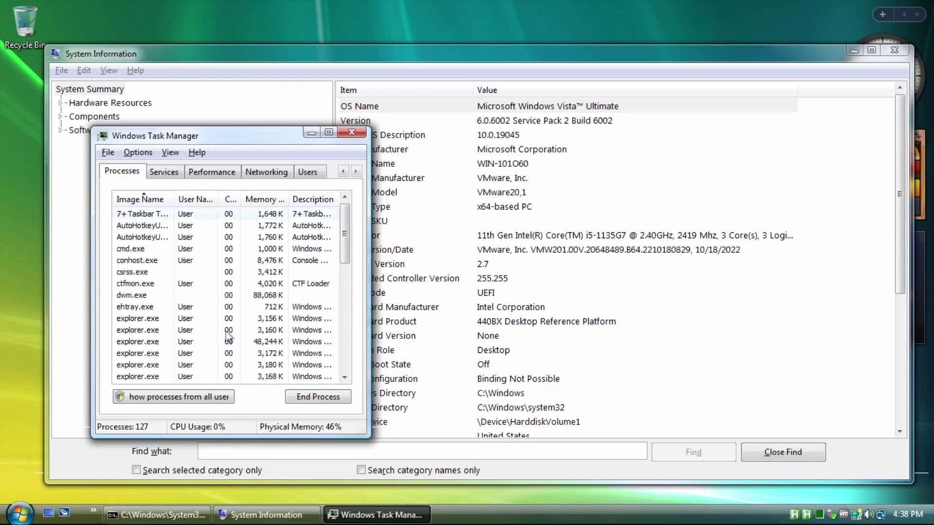
Step: Unlock the taskbar, dock it vertically along the right edge of the desktop, and open the Start menu from it
right_click(521, 511)
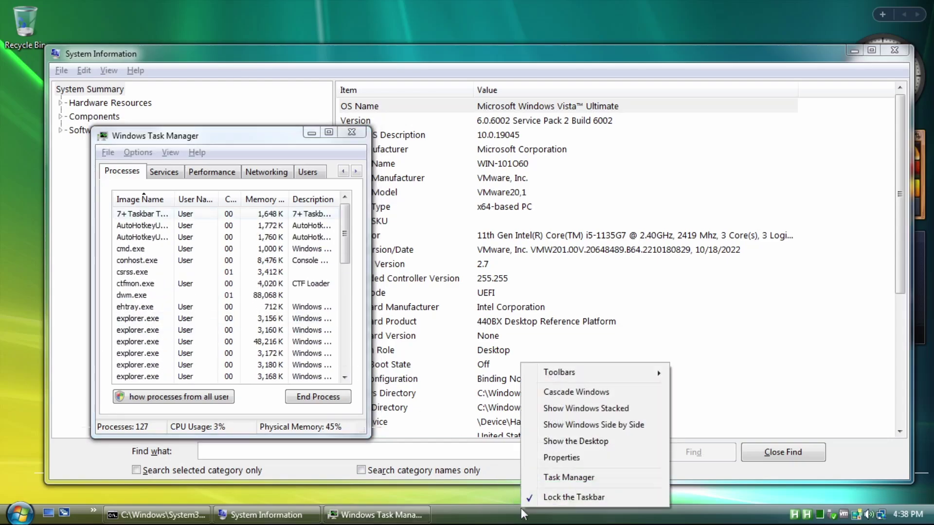
left_click(535, 499)
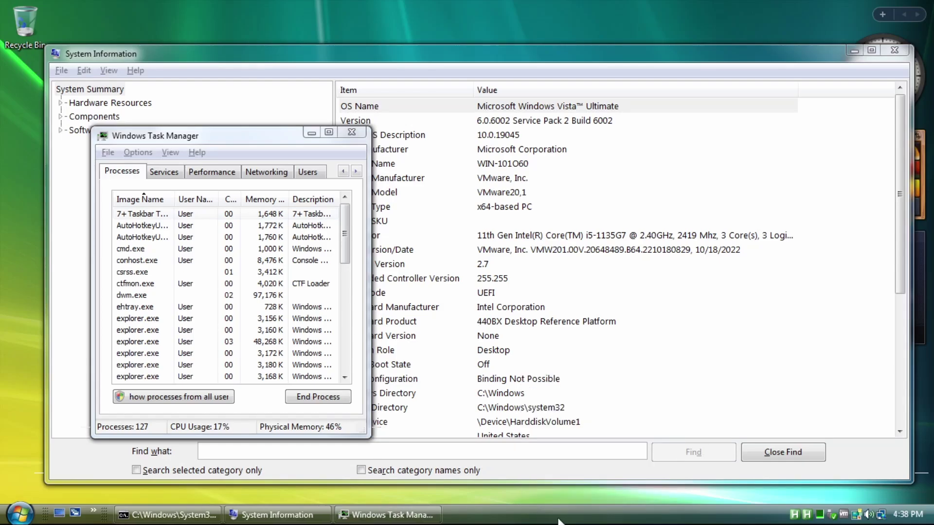
left_click_drag(559, 521, 903, 248)
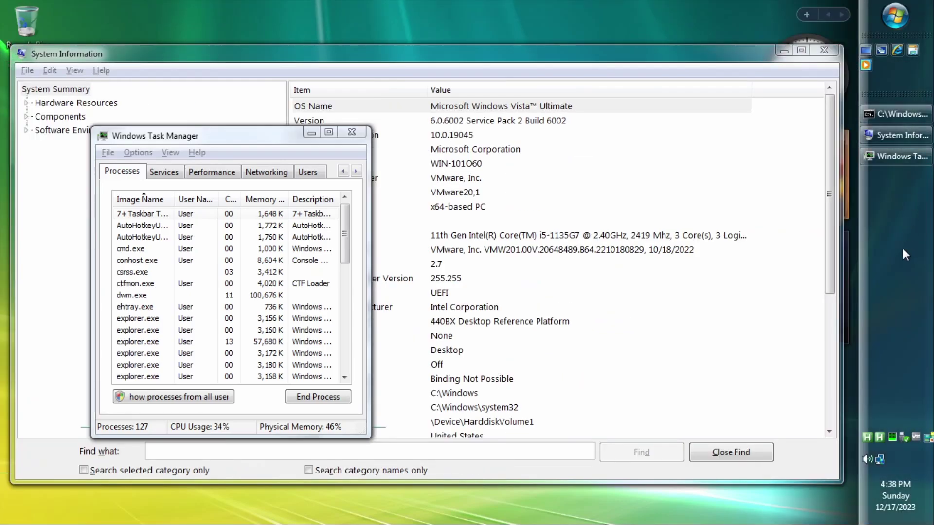
left_click(893, 22)
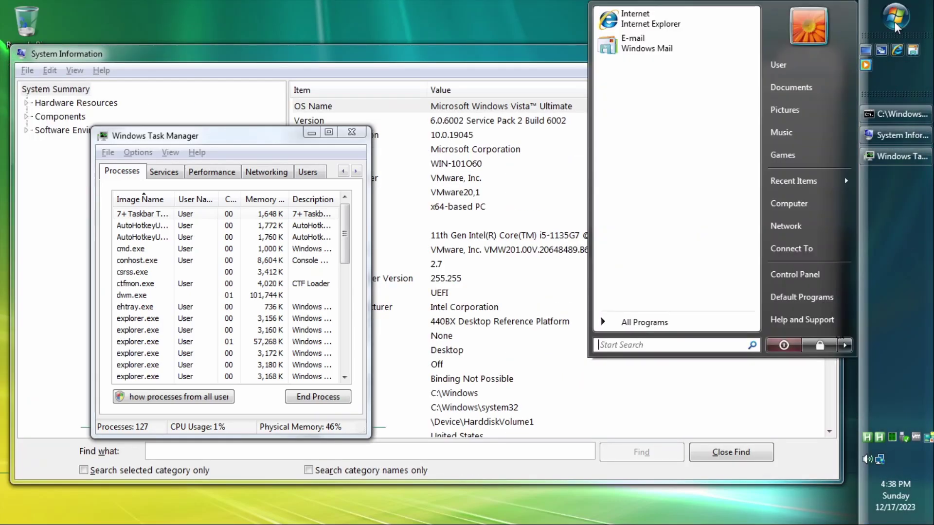
Step: Close the Start menu, return the taskbar to the bottom edge of the desktop, and lock it in place
left_click(914, 316)
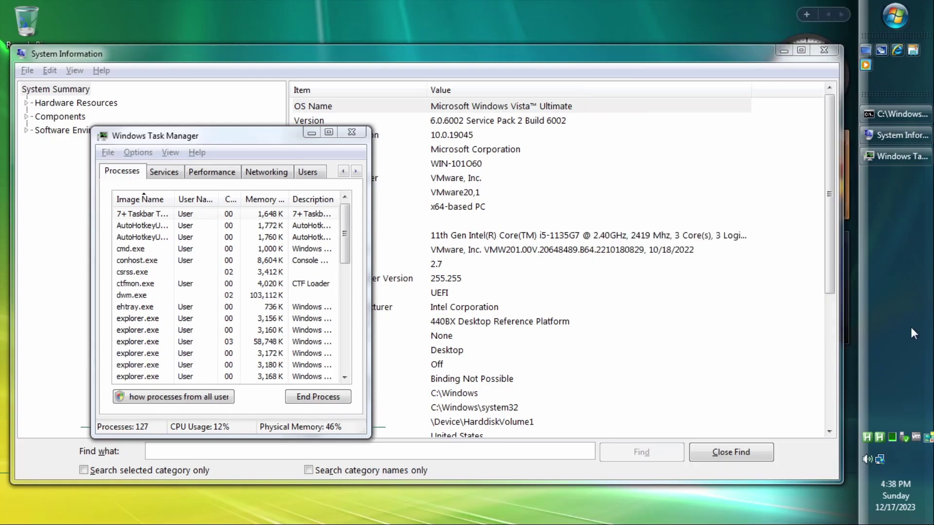
left_click_drag(696, 418, 593, 519)
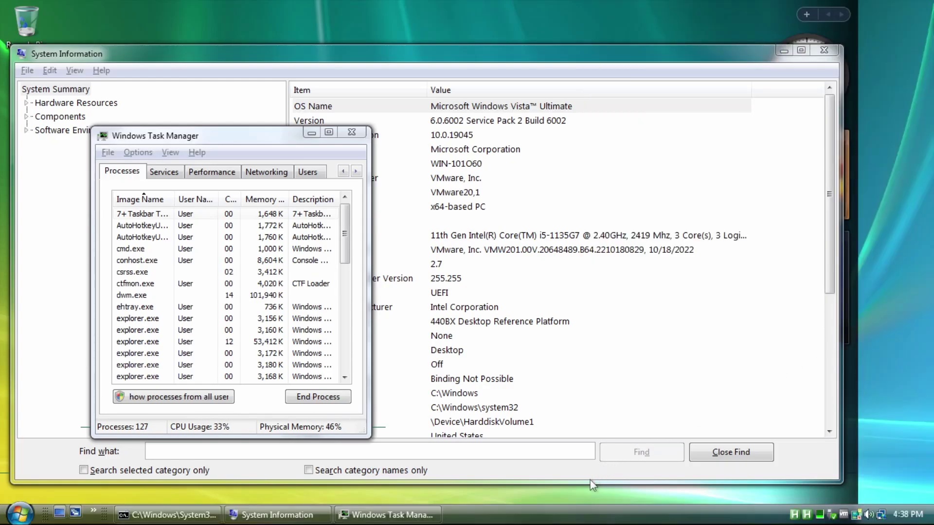
right_click(594, 518)
left_click(617, 506)
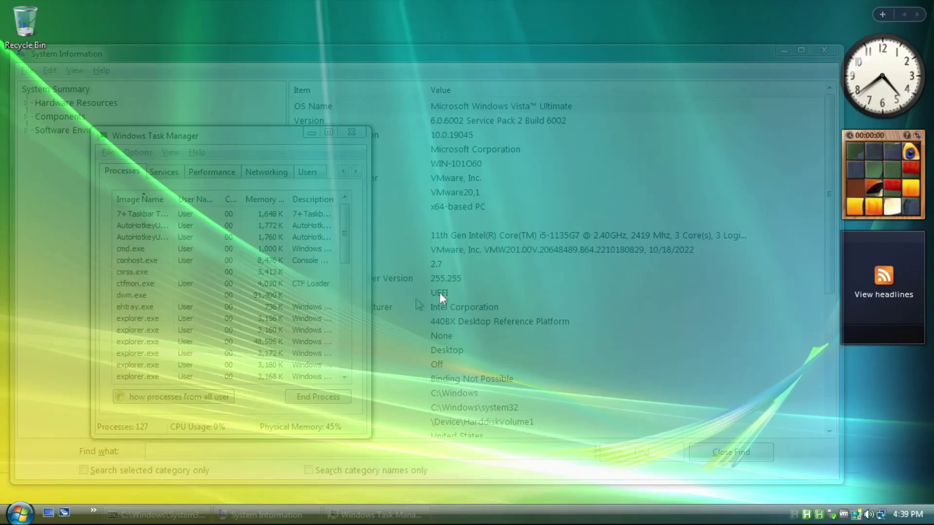
Step: Open the Shut Down Windows dialog, try the Switch user, Log off, Sleep, Shut down and Restart choices, and dismiss it without proceeding
key("alt+F4")
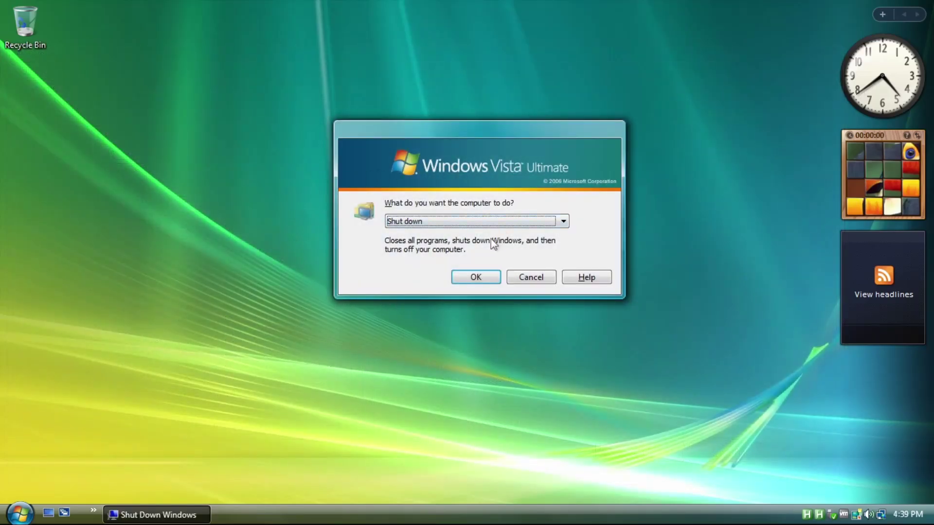
left_click(470, 222)
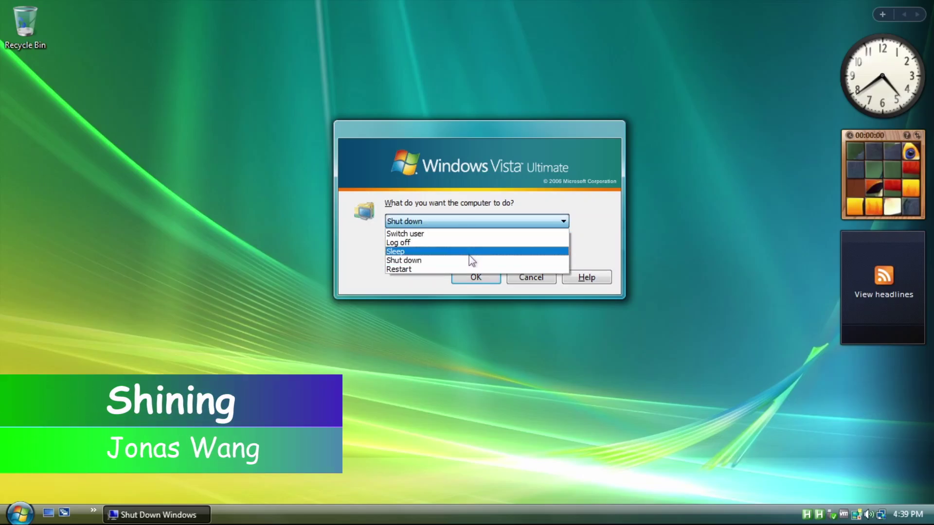
left_click(431, 235)
left_click(428, 224)
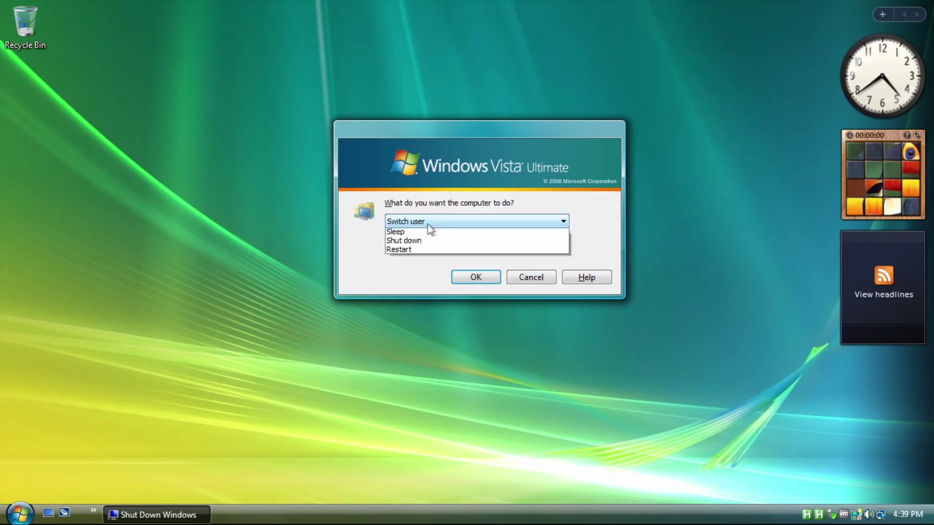
left_click(431, 242)
left_click(432, 225)
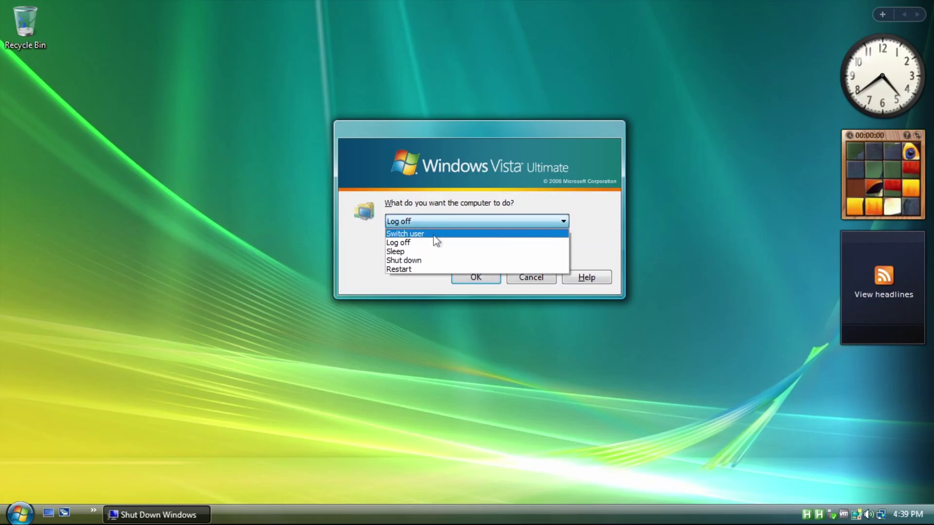
left_click(436, 249)
left_click(435, 224)
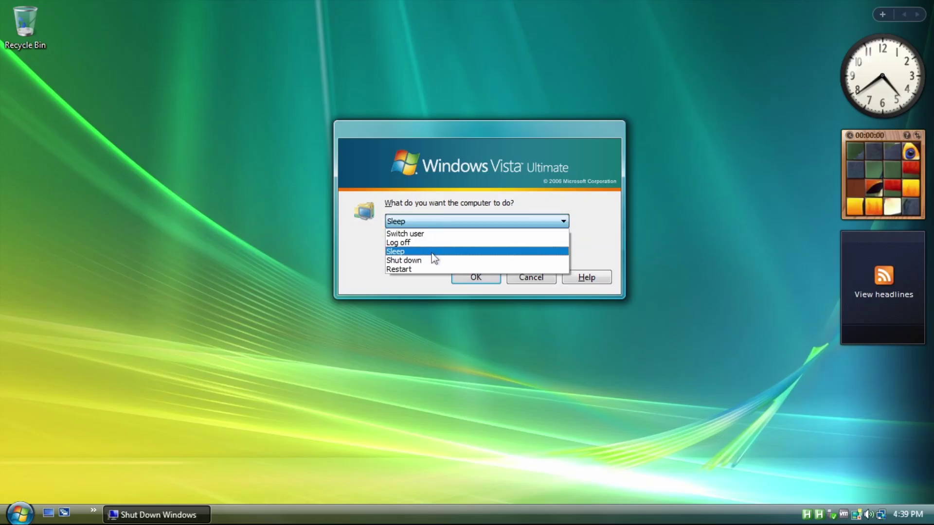
left_click(430, 257)
left_click(427, 224)
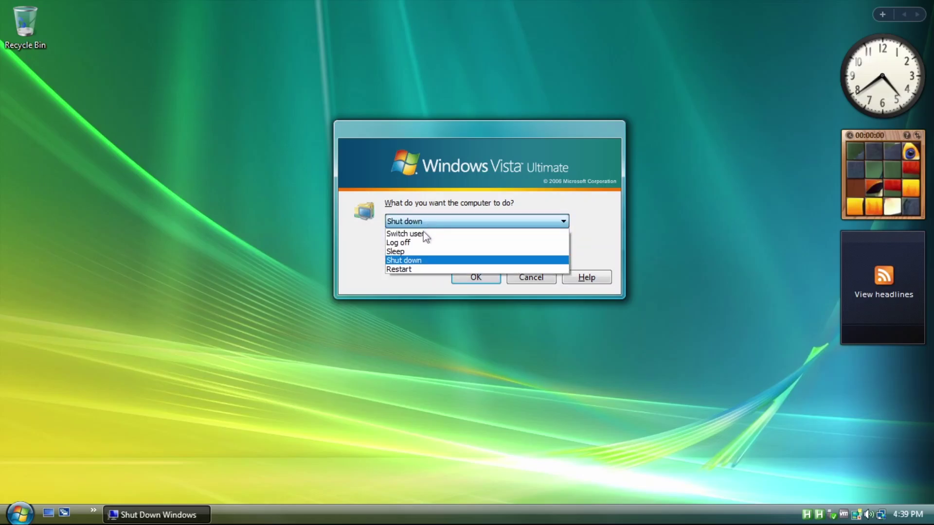
left_click(418, 267)
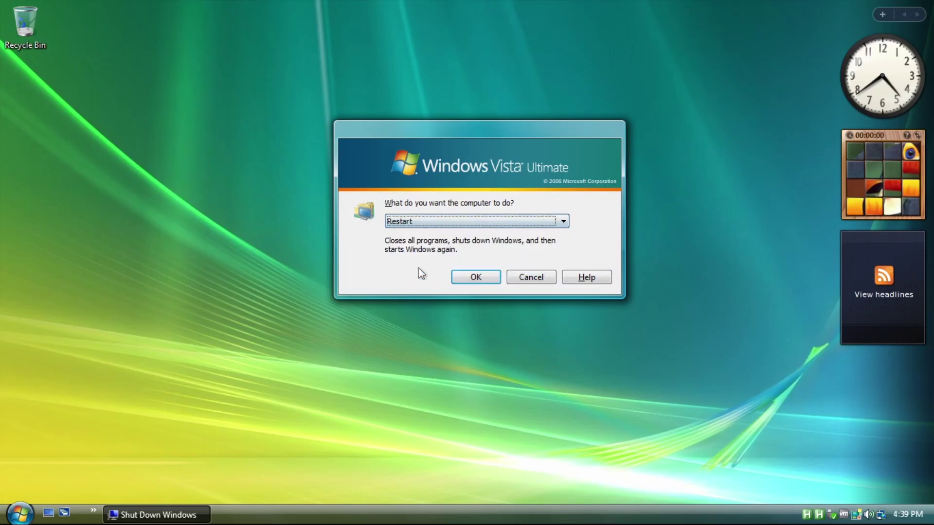
left_click(420, 222)
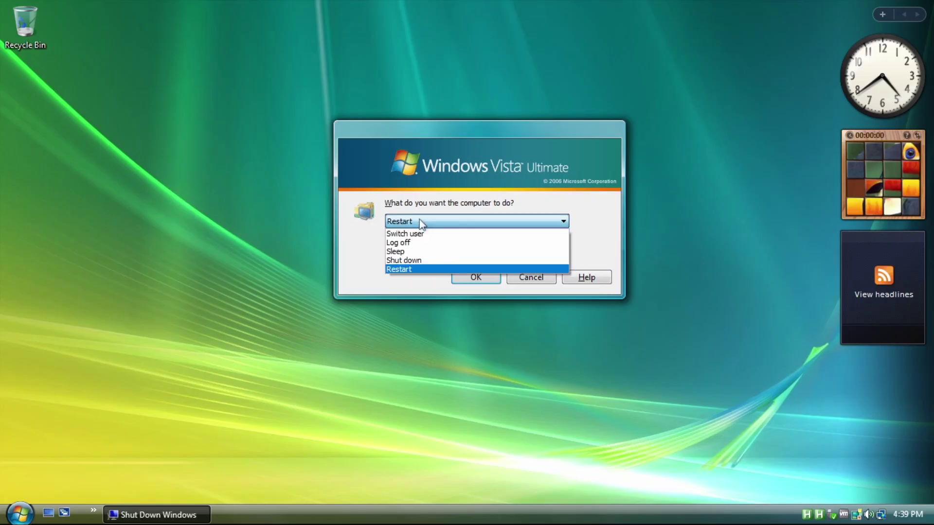
left_click(415, 260)
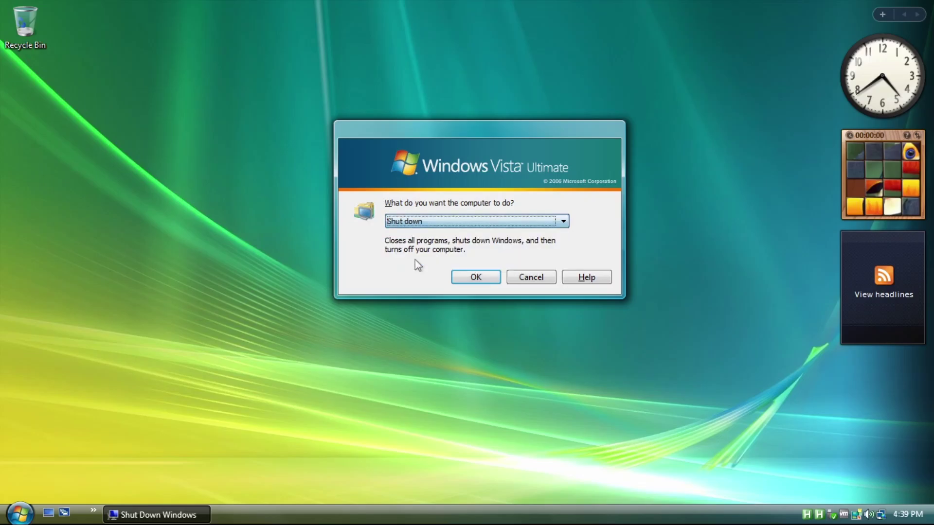
left_click(527, 276)
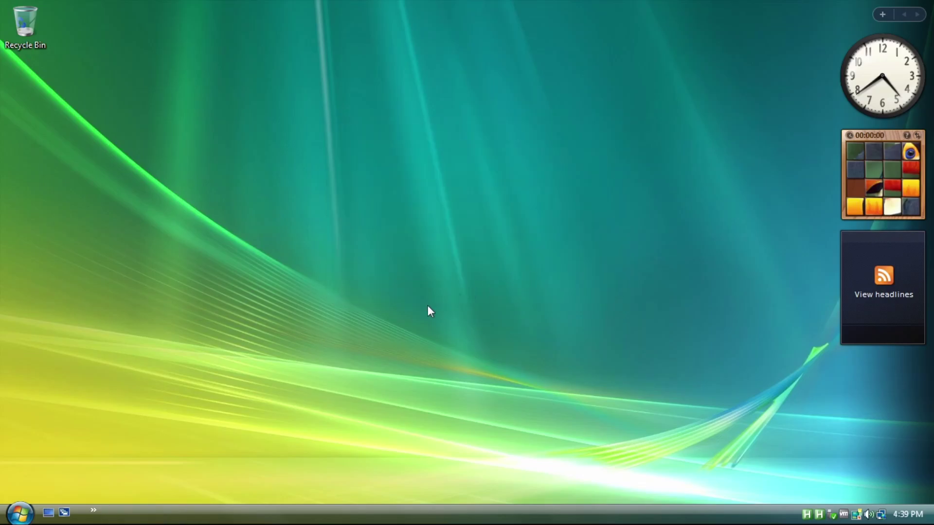
Step: Lock the computer from the Start menu's power options and sign back in to the desktop
left_click(28, 518)
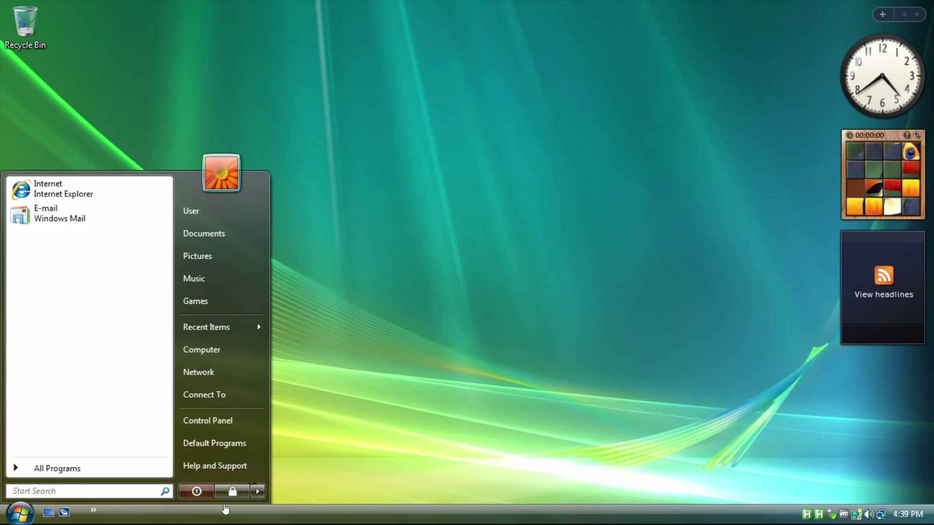
left_click(257, 491)
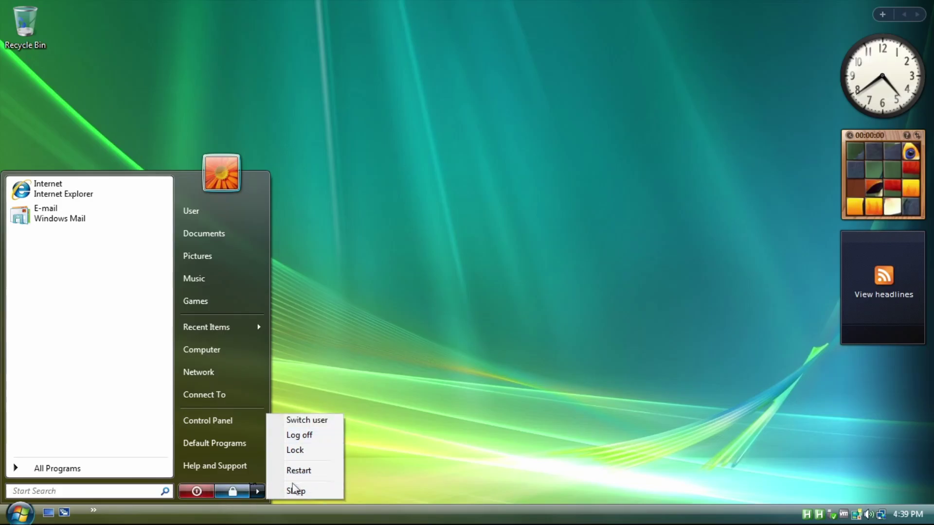
left_click(297, 450)
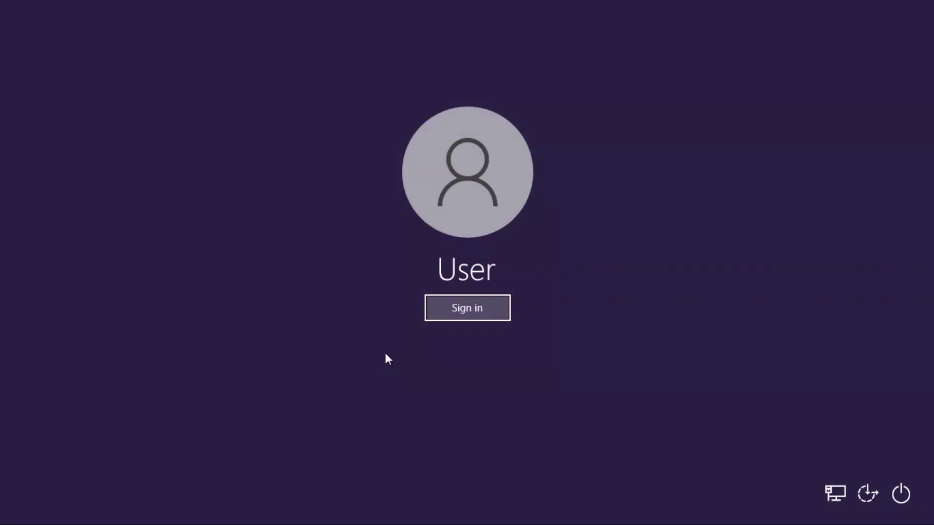
left_click(487, 315)
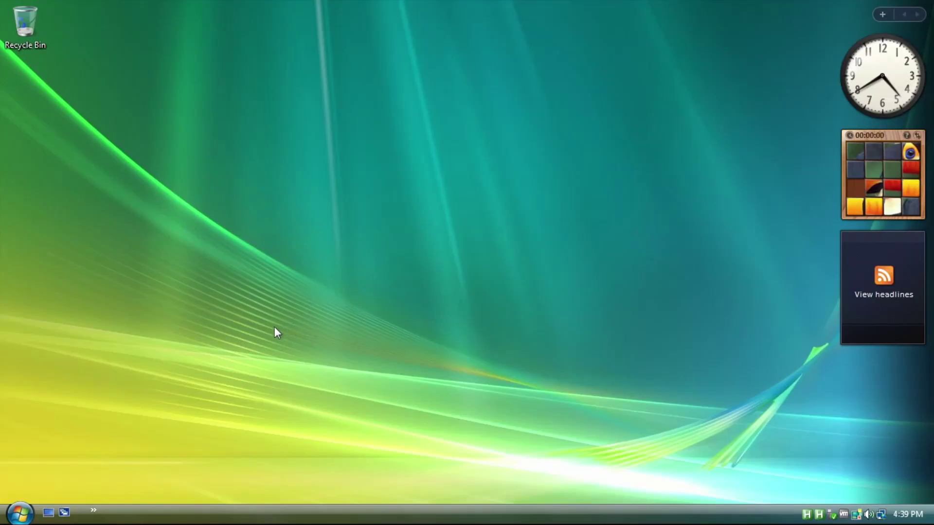
Step: Shut down the computer from the Start menu
left_click(19, 513)
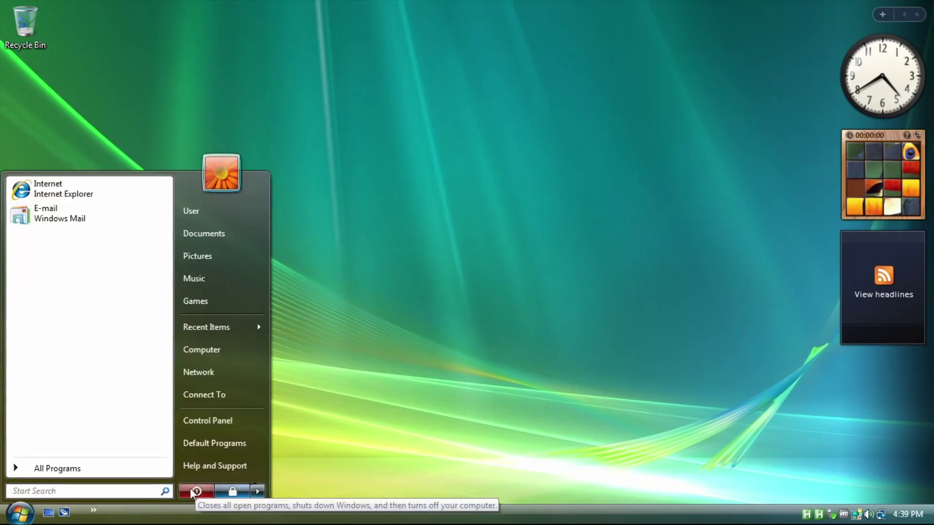
left_click(195, 491)
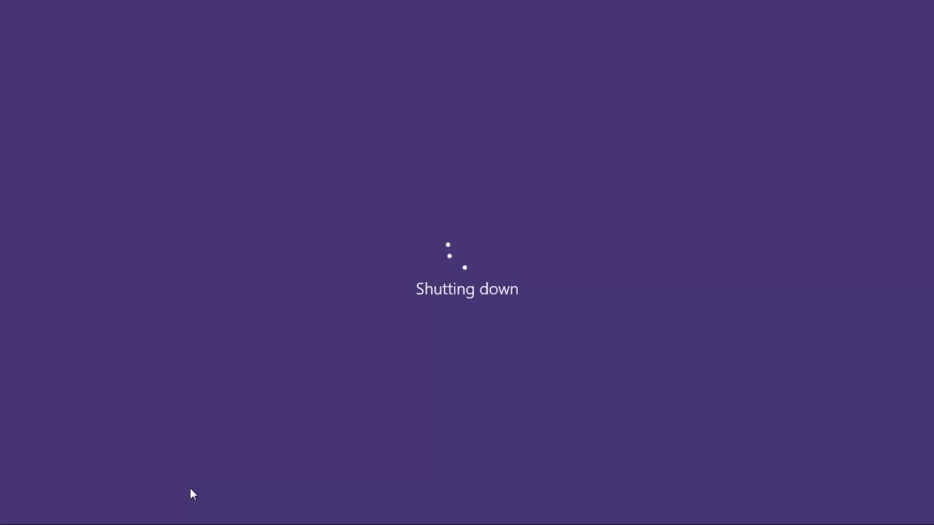